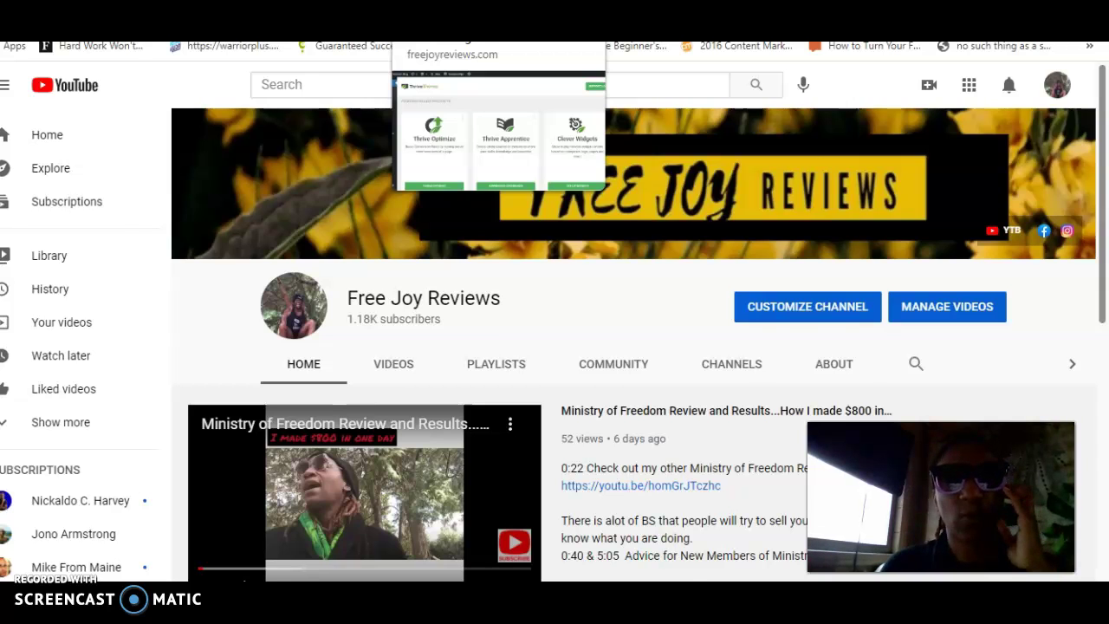
- Switch to the WordPress dashboard and look through the installed Thrive Themes products, from Thrive Optimize to Thrive Ovation
{"action": "left_click", "coordinate": [450, 4]}
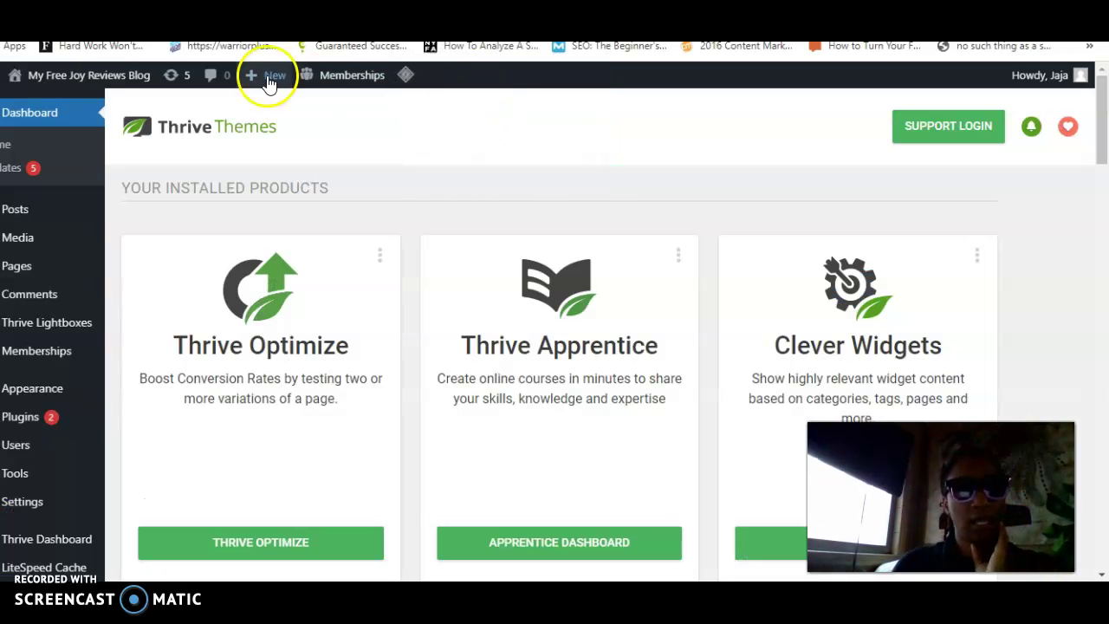
{"action": "scroll", "coordinate": [371, 208], "scroll_direction": "down", "scroll_amount": 1}
{"action": "scroll", "coordinate": [372, 207], "scroll_direction": "up", "scroll_amount": 1}
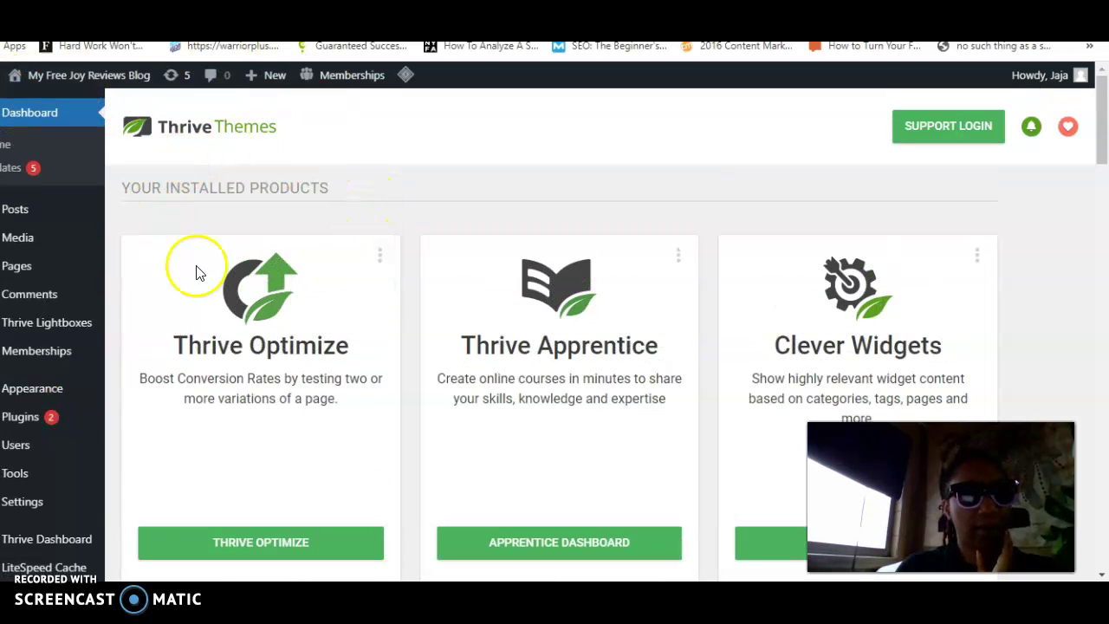
{"action": "mouse_move", "coordinate": [26, 544]}
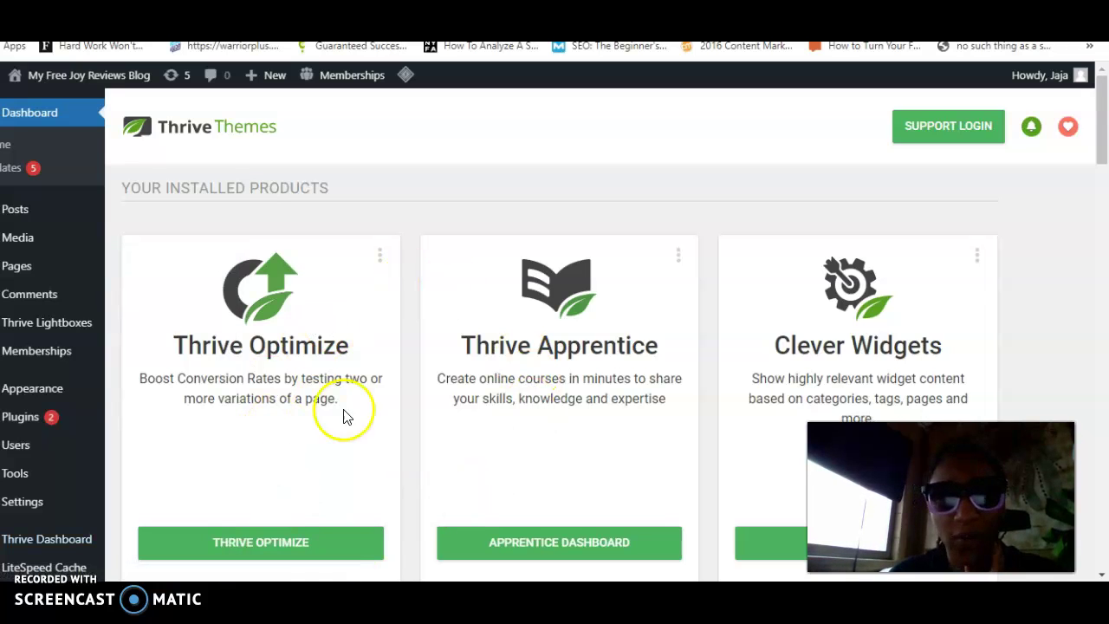
{"action": "scroll", "coordinate": [332, 410], "scroll_direction": "down", "scroll_amount": 2}
{"action": "scroll", "coordinate": [331, 410], "scroll_direction": "down", "scroll_amount": 2}
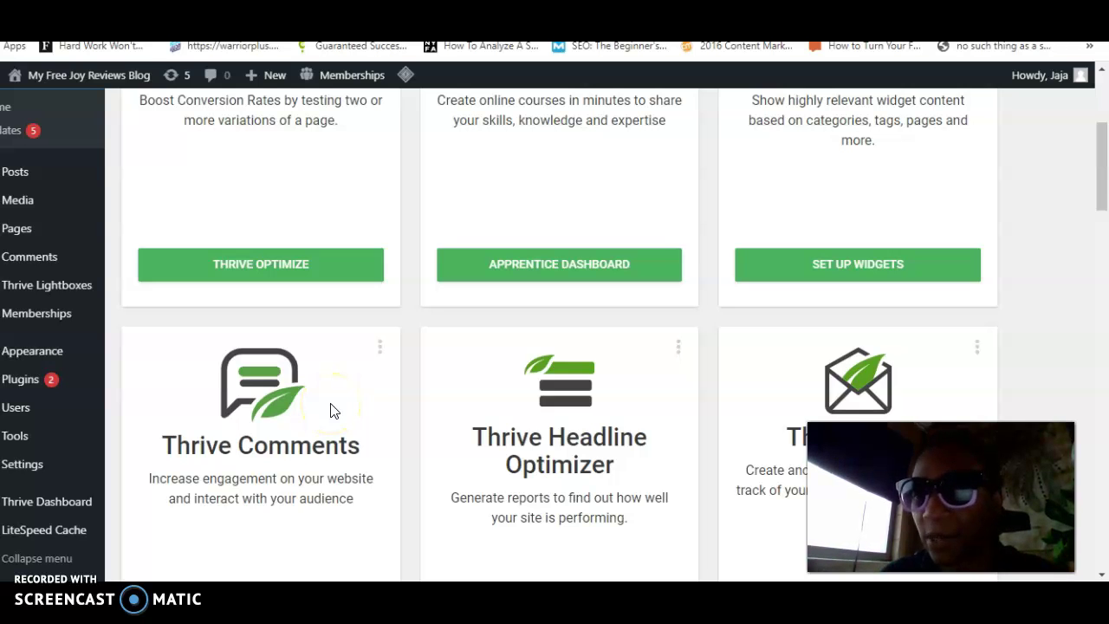
{"action": "scroll", "coordinate": [330, 411], "scroll_direction": "down", "scroll_amount": 10}
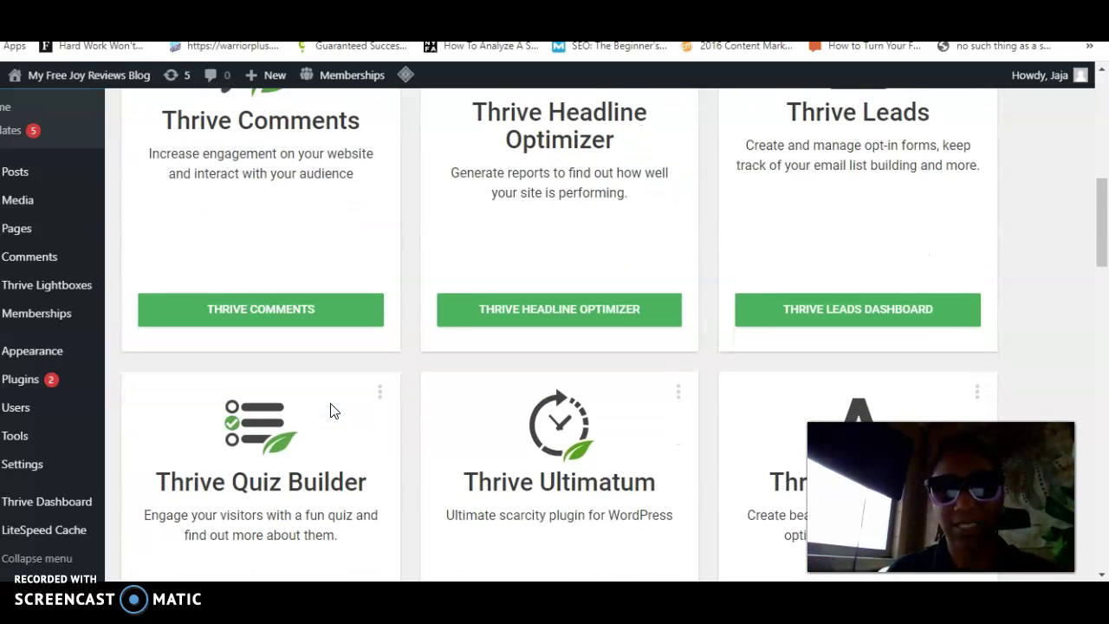
{"action": "scroll", "coordinate": [330, 411], "scroll_direction": "down", "scroll_amount": 2}
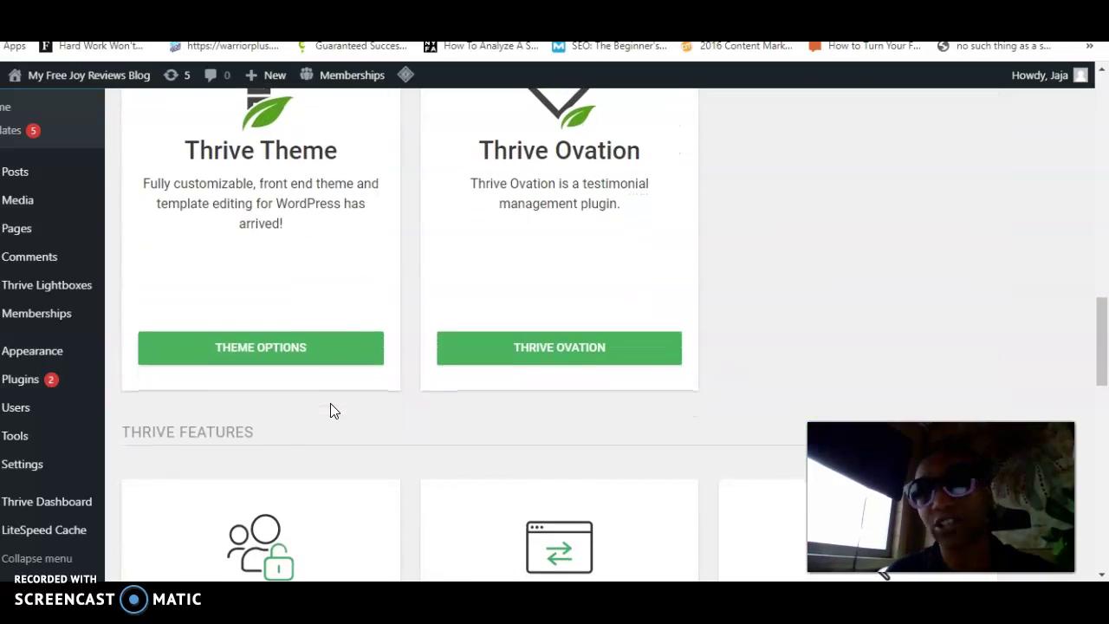
{"action": "scroll", "coordinate": [330, 411], "scroll_direction": "up", "scroll_amount": 10}
{"action": "scroll", "coordinate": [332, 410], "scroll_direction": "up", "scroll_amount": 5}
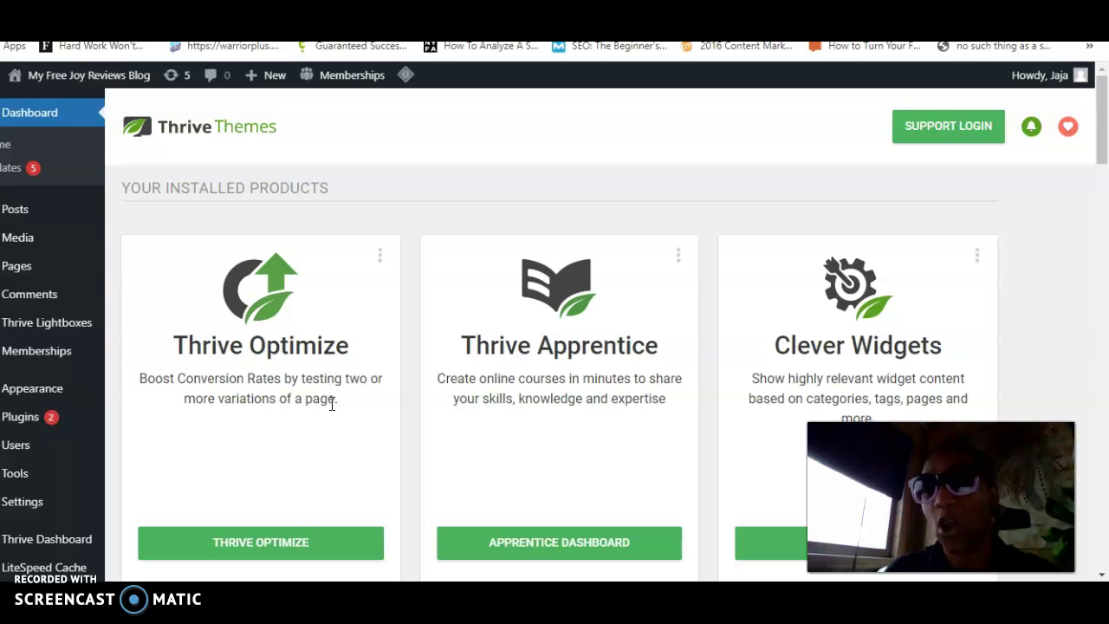
{"action": "scroll", "coordinate": [332, 404], "scroll_direction": "down", "scroll_amount": 2}
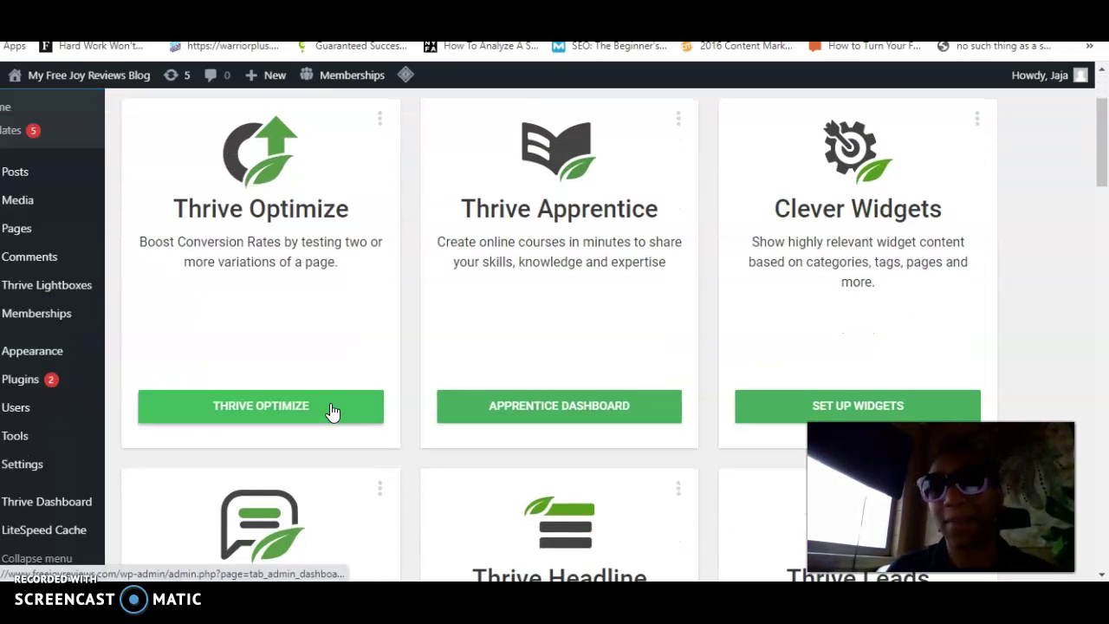
{"action": "scroll", "coordinate": [332, 411], "scroll_direction": "up", "scroll_amount": 2}
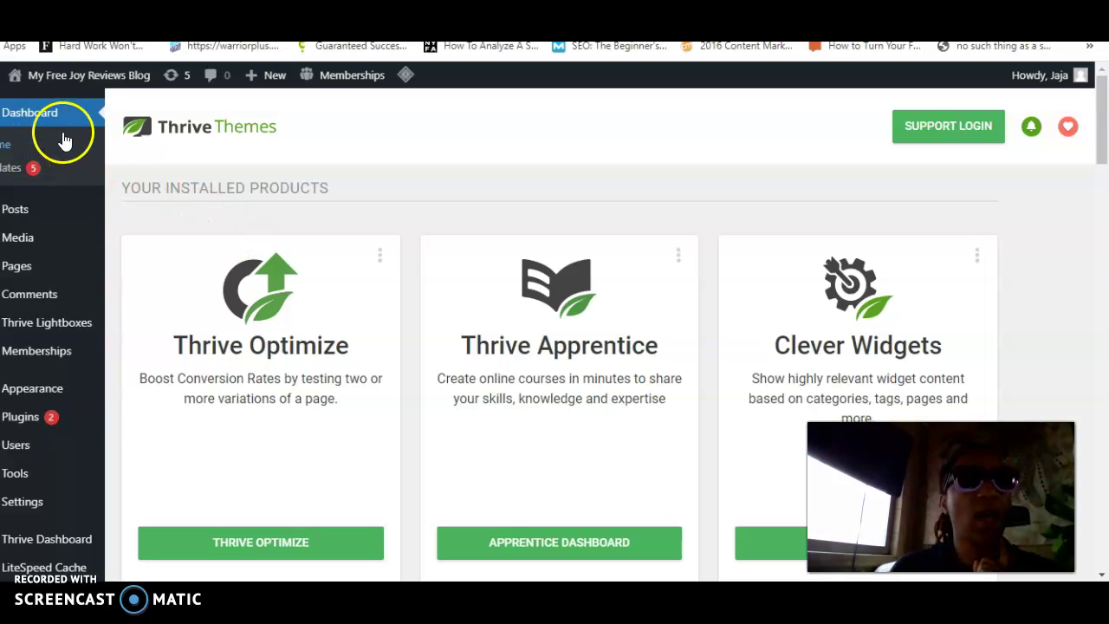
- Open the site's list of pages and add a new page
{"action": "mouse_move", "coordinate": [275, 81]}
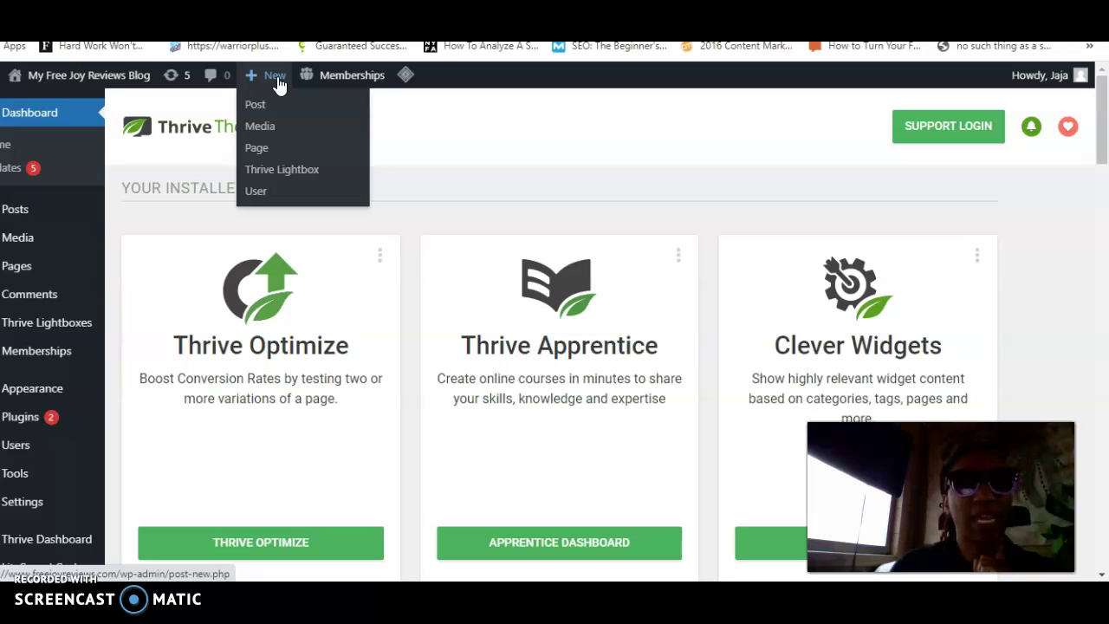
{"action": "left_click", "coordinate": [27, 268]}
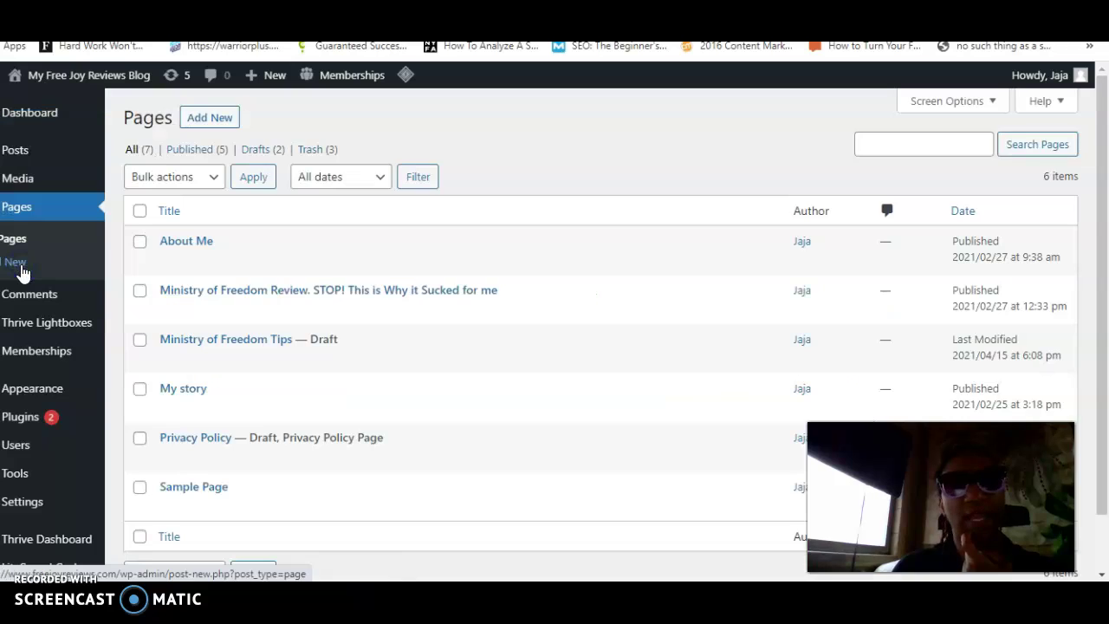
{"action": "left_click", "coordinate": [99, 251]}
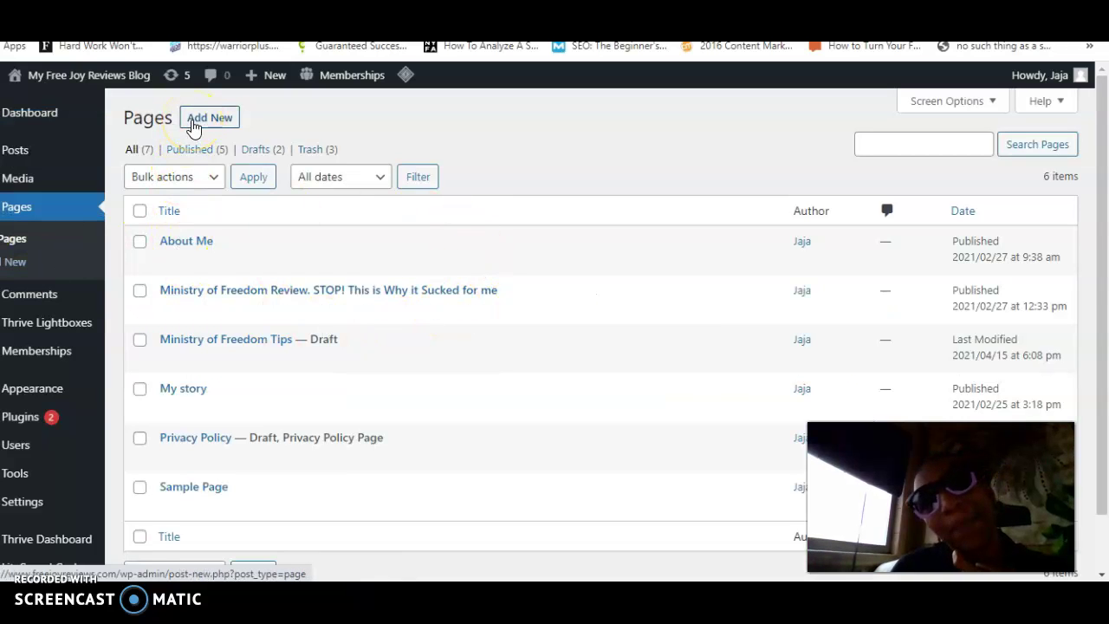
{"action": "left_click", "coordinate": [210, 119]}
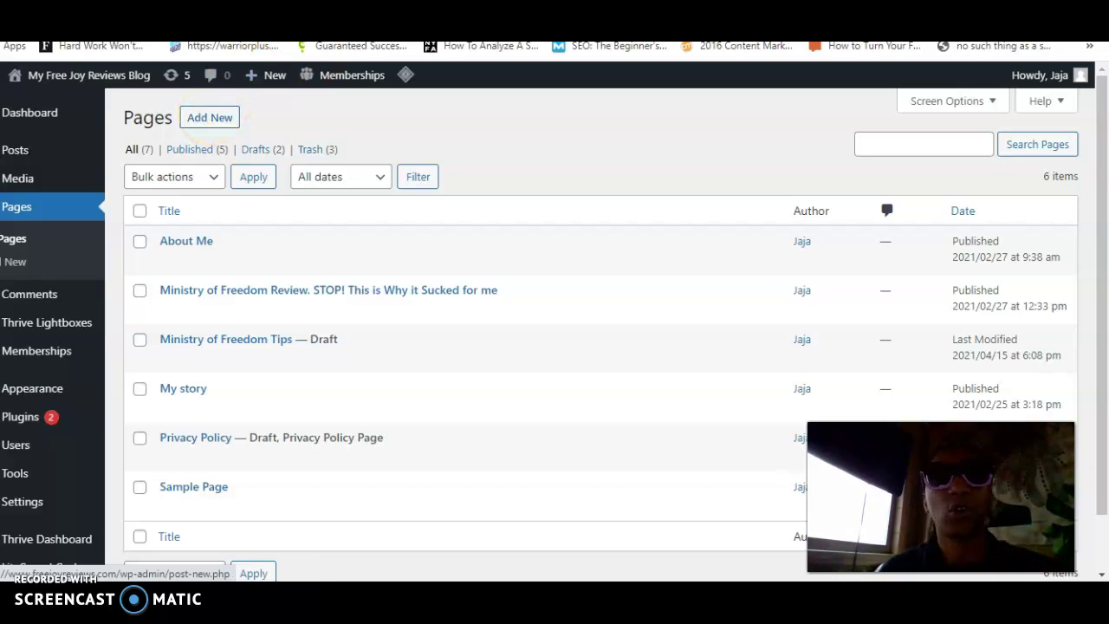
{"action": "mouse_move", "coordinate": [272, 80]}
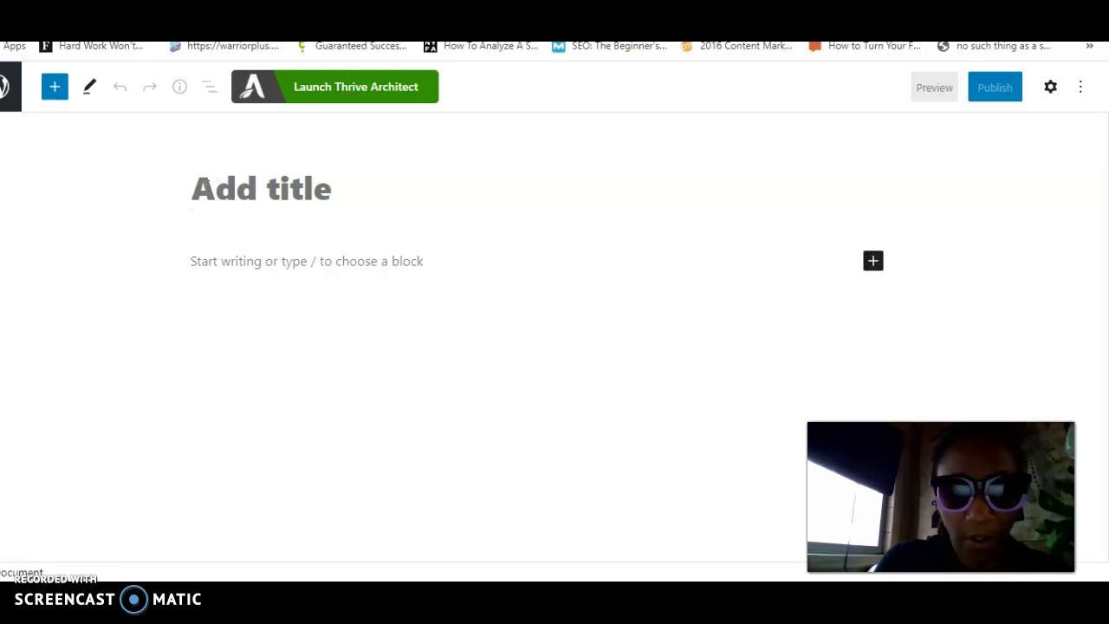
- Enter "Thrive Architect Tutorial" as the title of the new page
{"action": "type", "text": "Thr"}
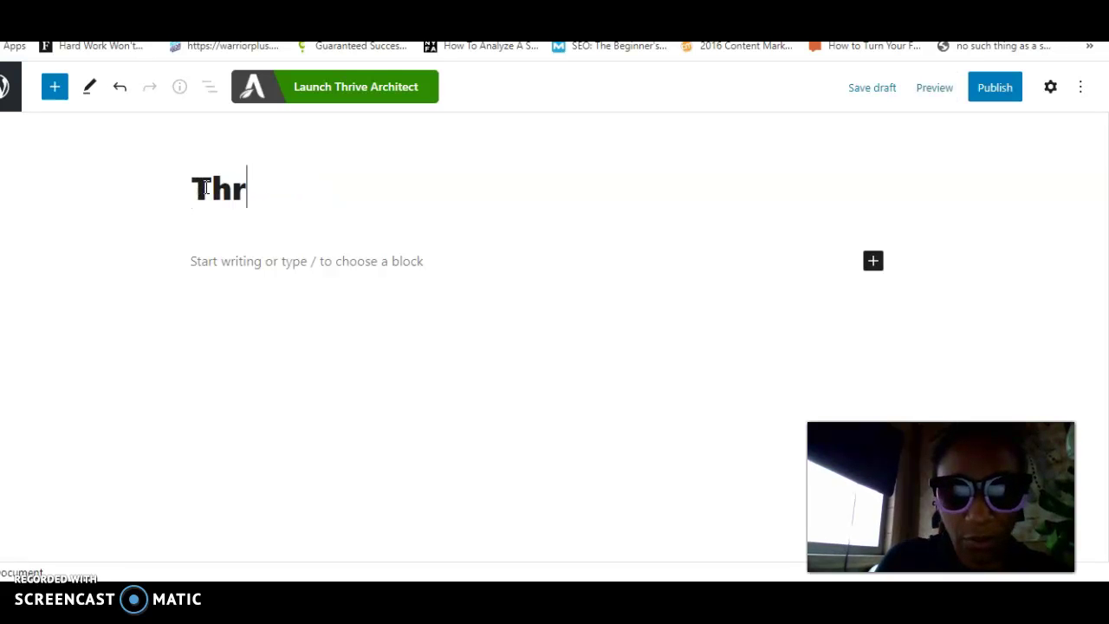
{"action": "type", "text": "ive Architec"}
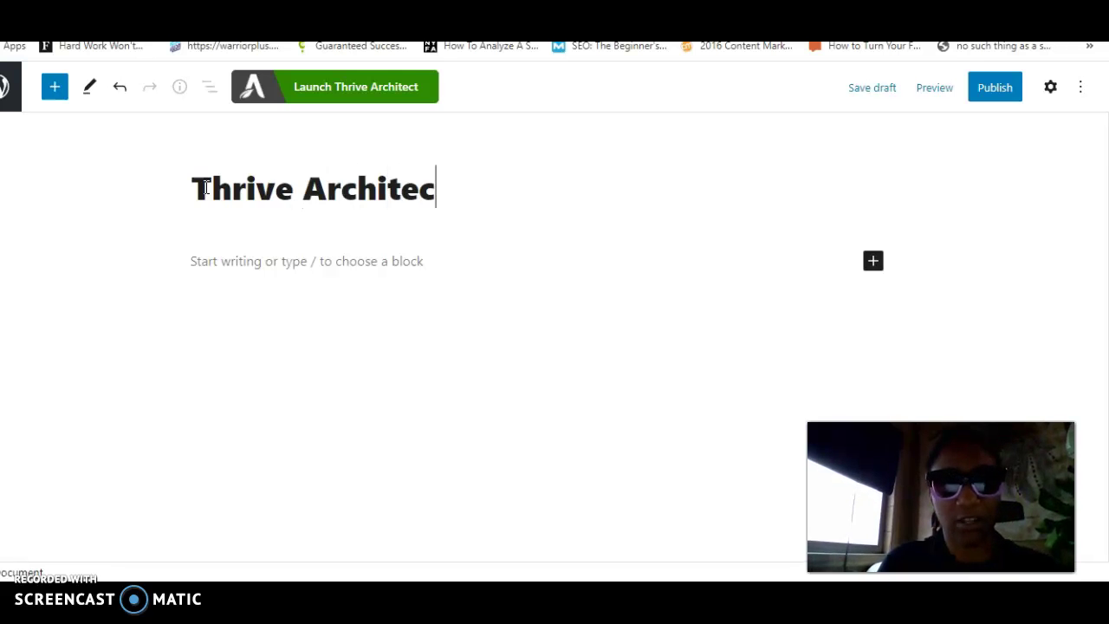
{"action": "type", "text": "t "}
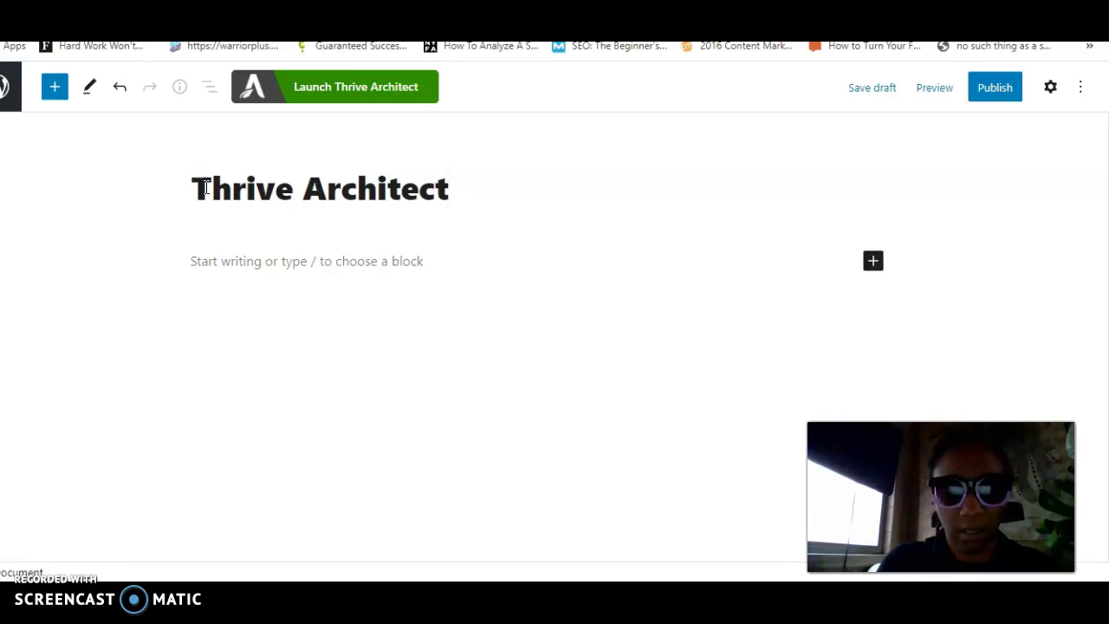
{"action": "type", "text": "for"}
{"action": "key", "text": "BackSpace"}
{"action": "key", "text": "BackSpace"}
{"action": "key", "text": "BackSpace"}
{"action": "key", "text": "BackSpace"}
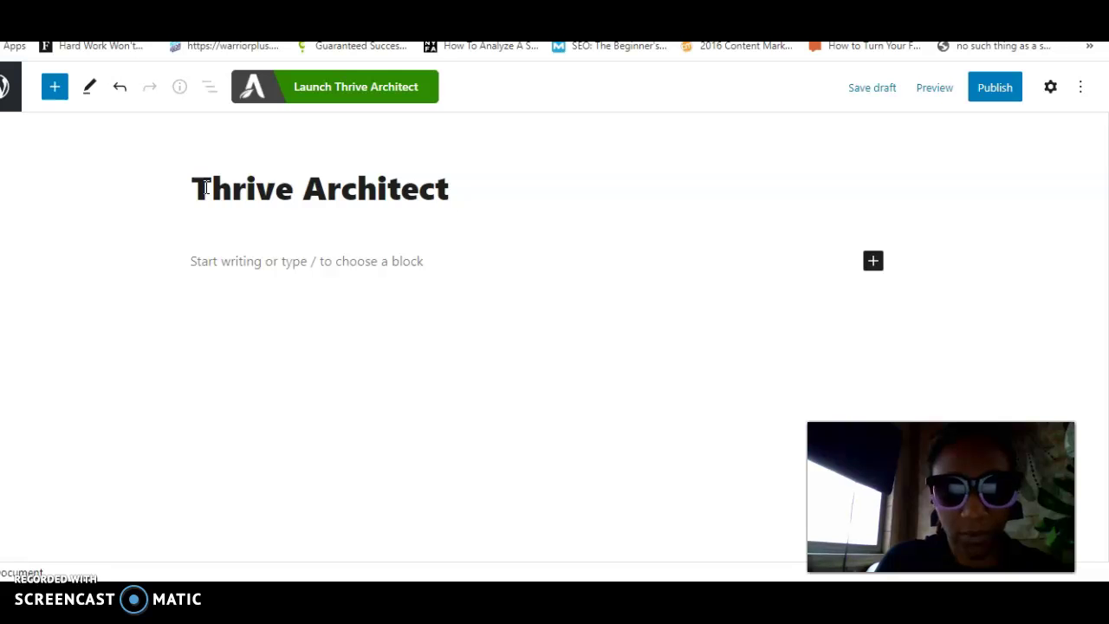
{"action": "type", "text": "T"}
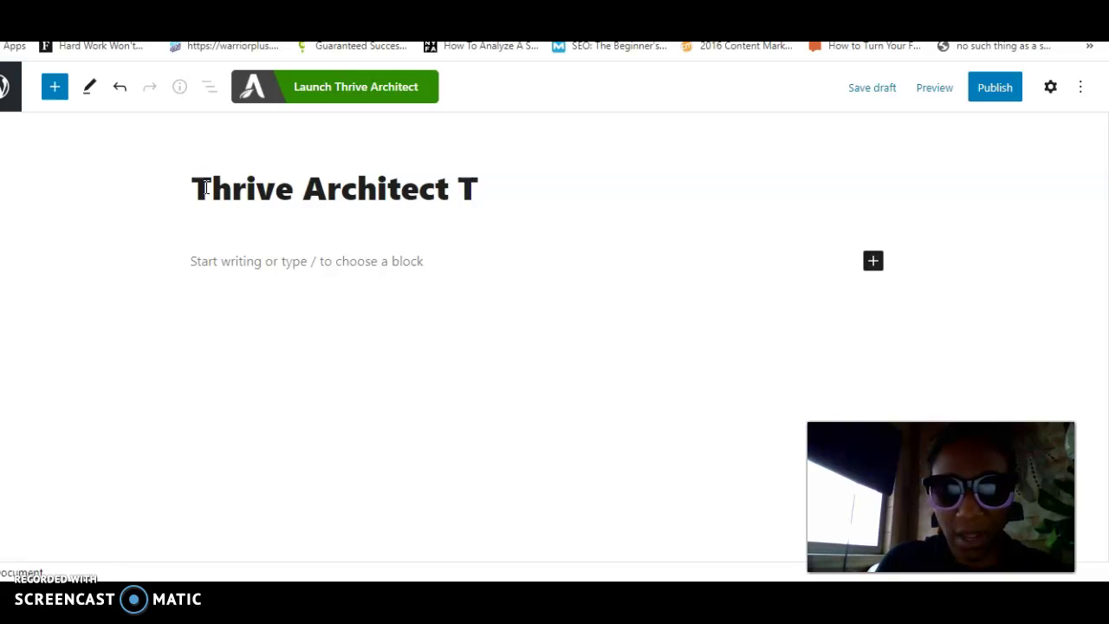
{"action": "type", "text": "o"}
{"action": "key", "text": "BackSpace"}
{"action": "type", "text": "u"}
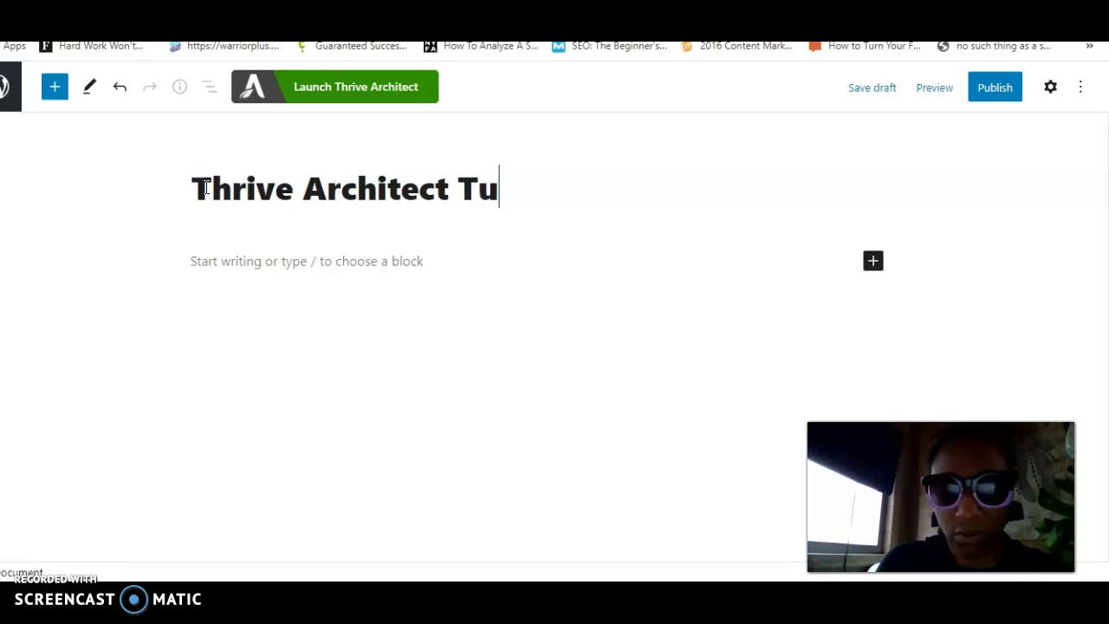
{"action": "type", "text": "trial"}
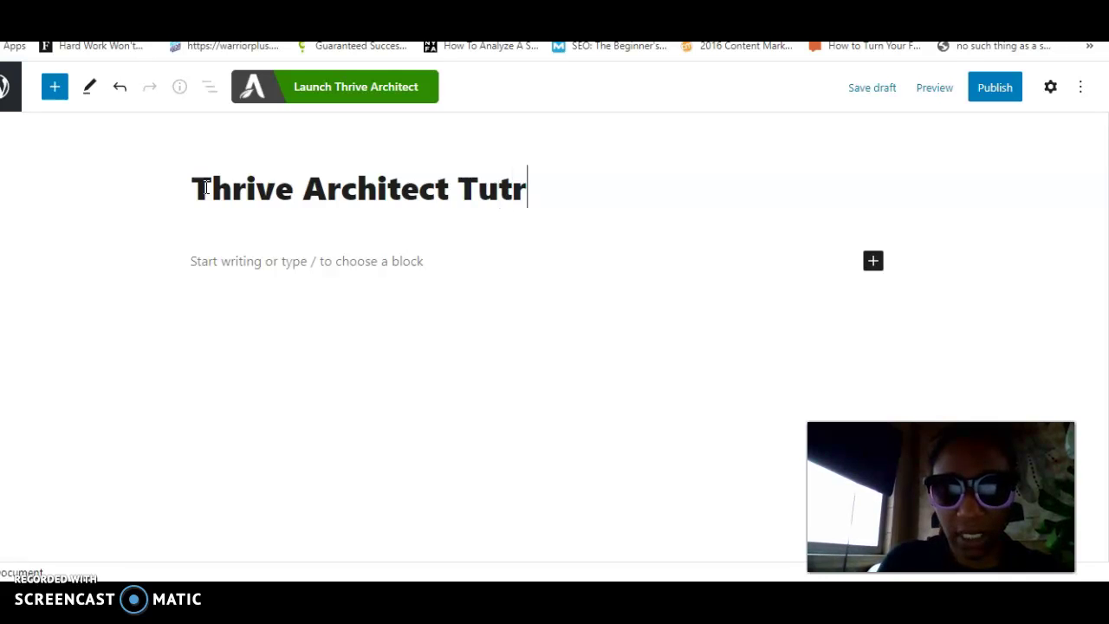
{"action": "key", "text": "BackSpace"}
{"action": "key", "text": "BackSpace"}
{"action": "key", "text": "BackSpace"}
{"action": "key", "text": "BackSpace"}
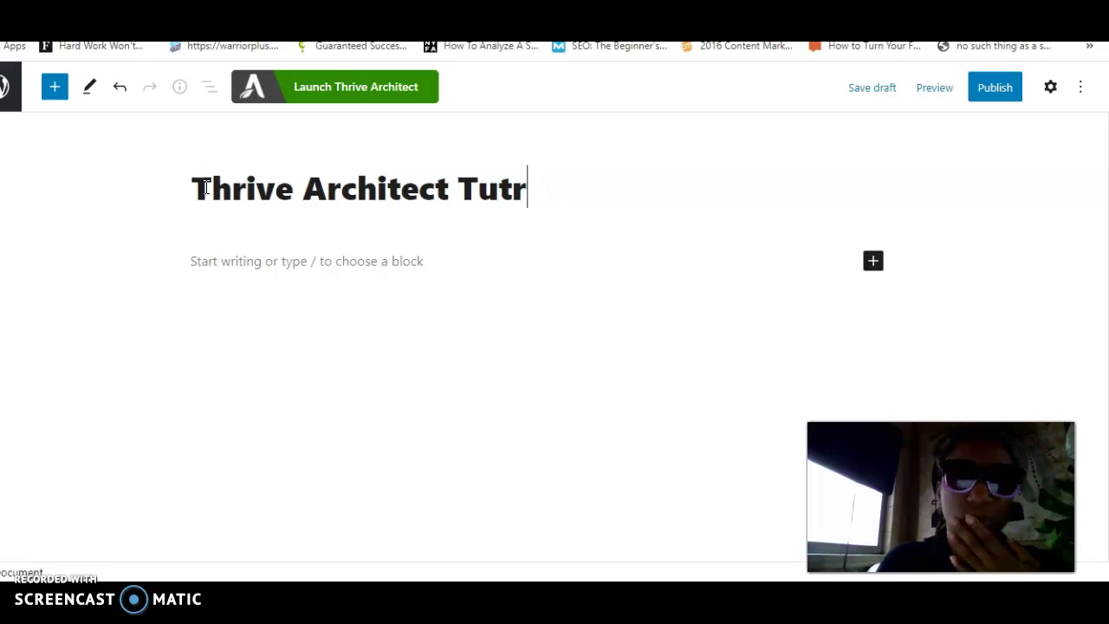
{"action": "type", "text": "orila"}
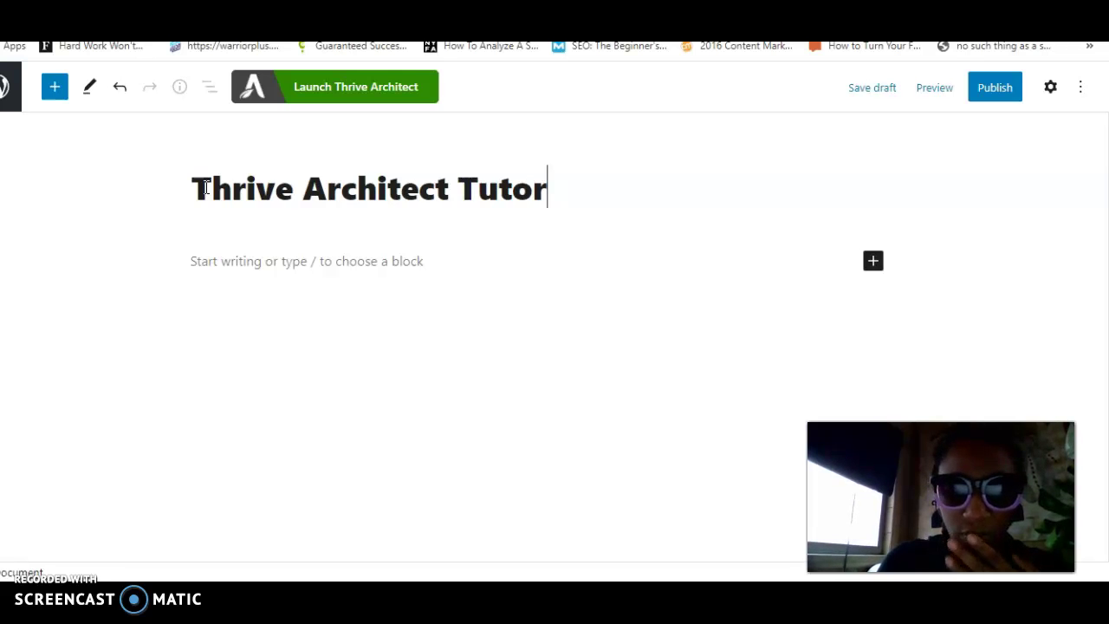
{"action": "key", "text": "BackSpace"}
{"action": "key", "text": "BackSpace"}
{"action": "key", "text": "BackSpace"}
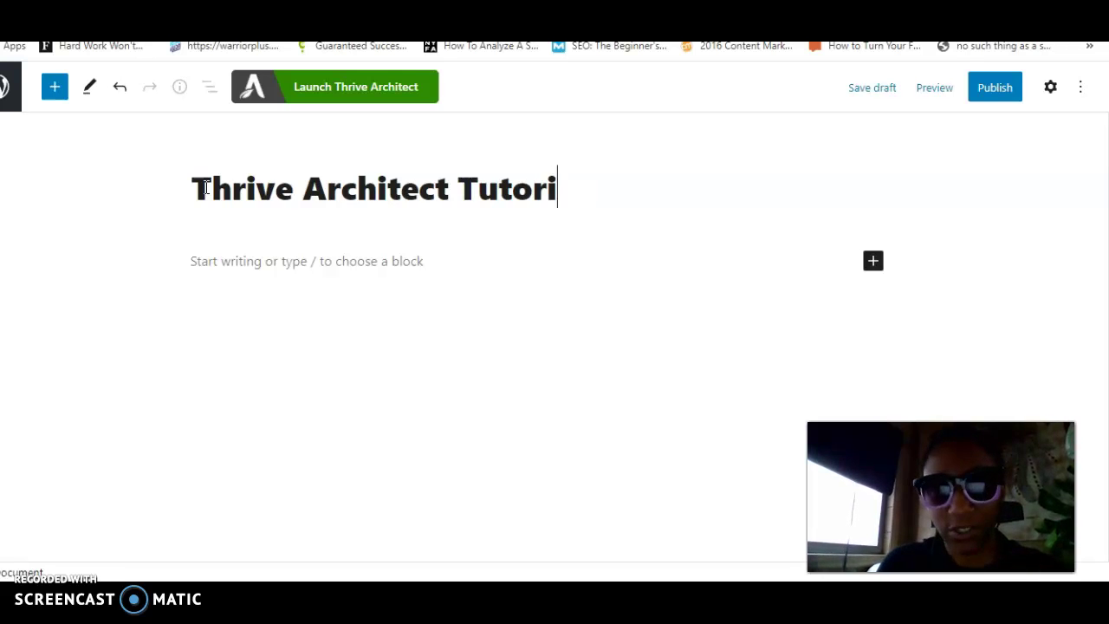
{"action": "type", "text": "ial"}
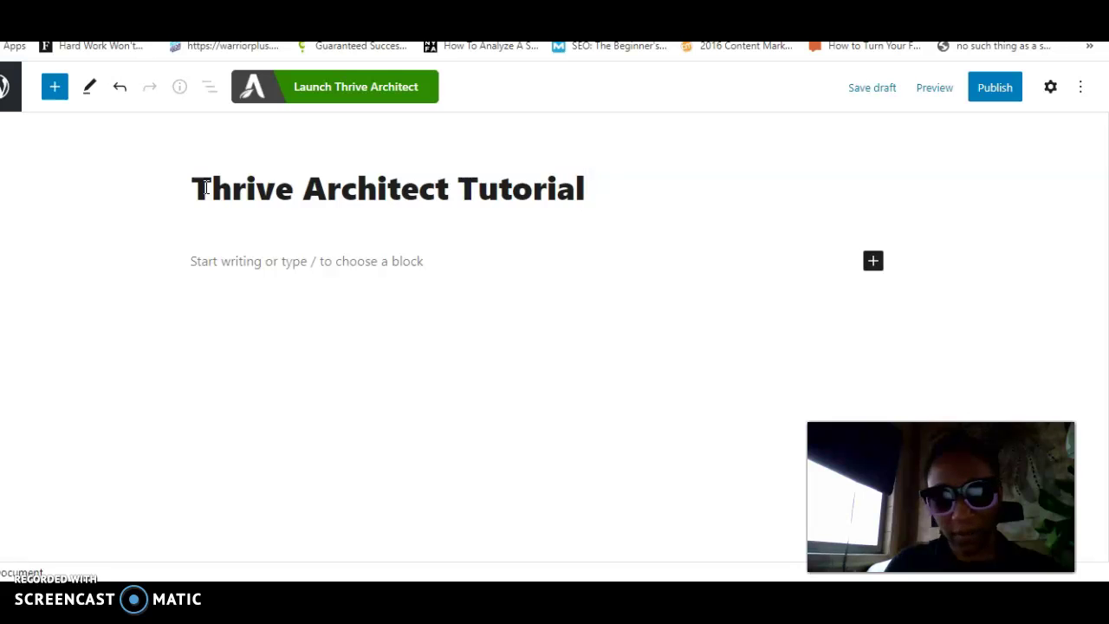
- Extend the page title with "for Beginners", spelled with a double n, and save the page as a draft
{"action": "type", "text": " for "}
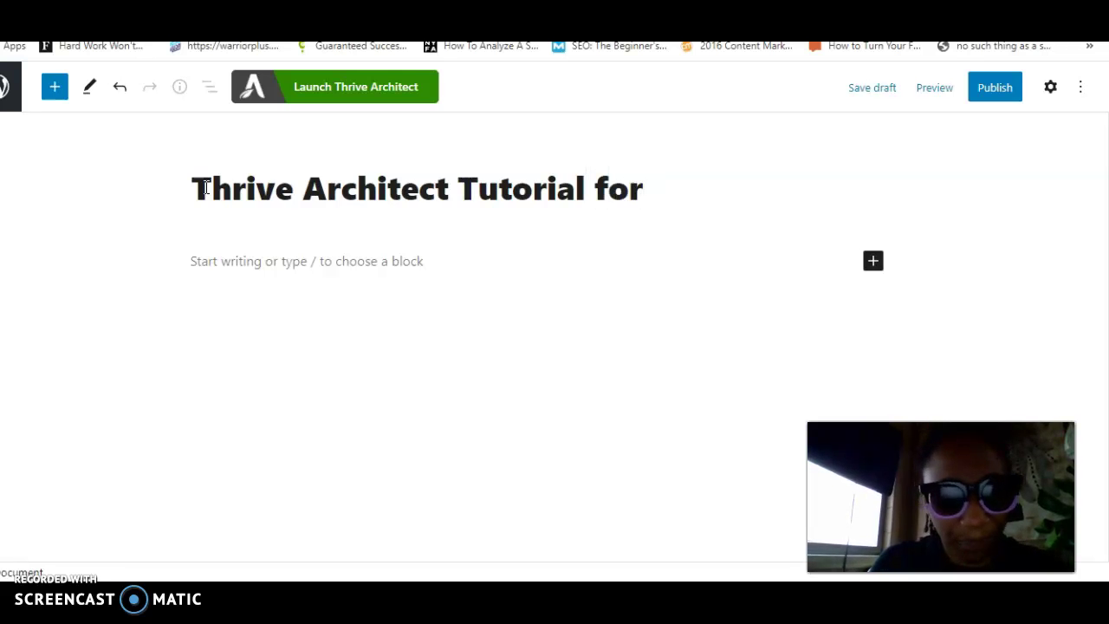
{"action": "type", "text": "Begin"}
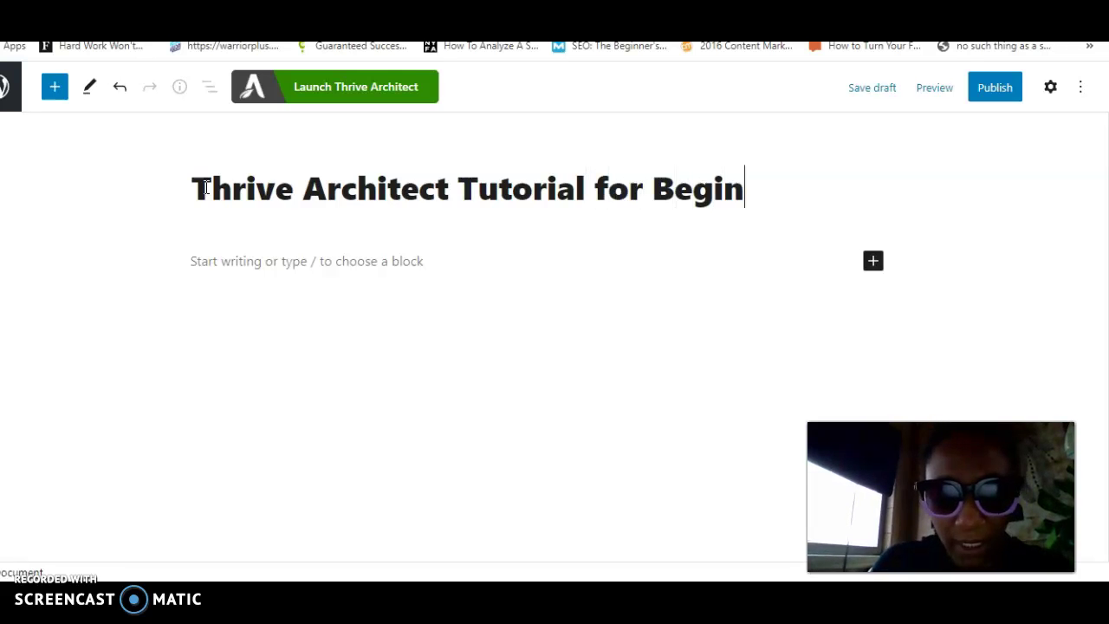
{"action": "type", "text": "ers"}
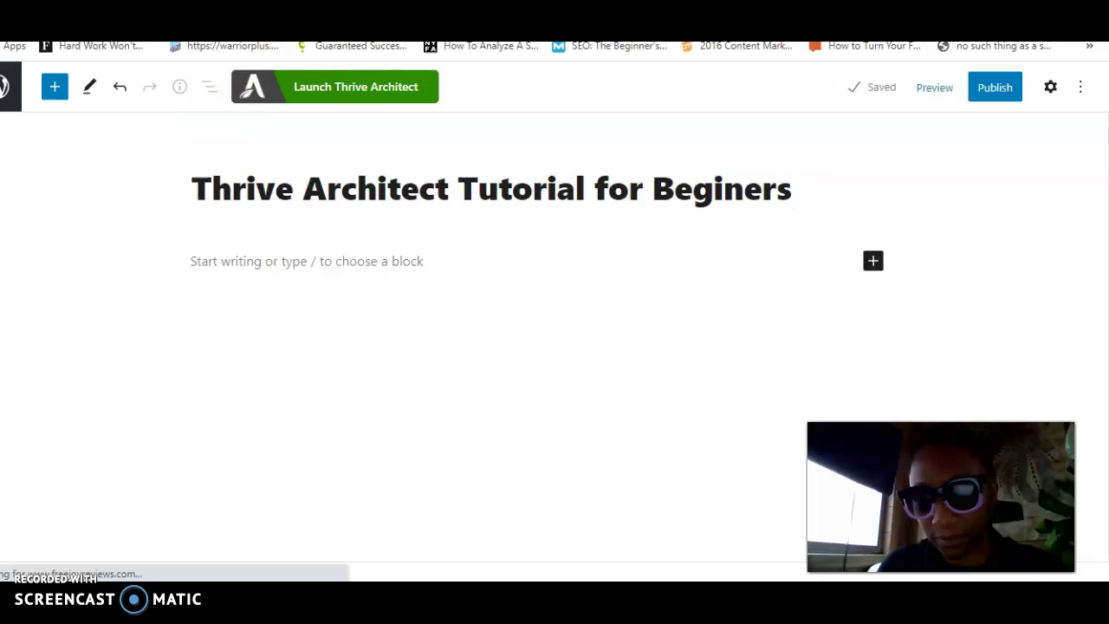
{"action": "left_click", "coordinate": [888, 257]}
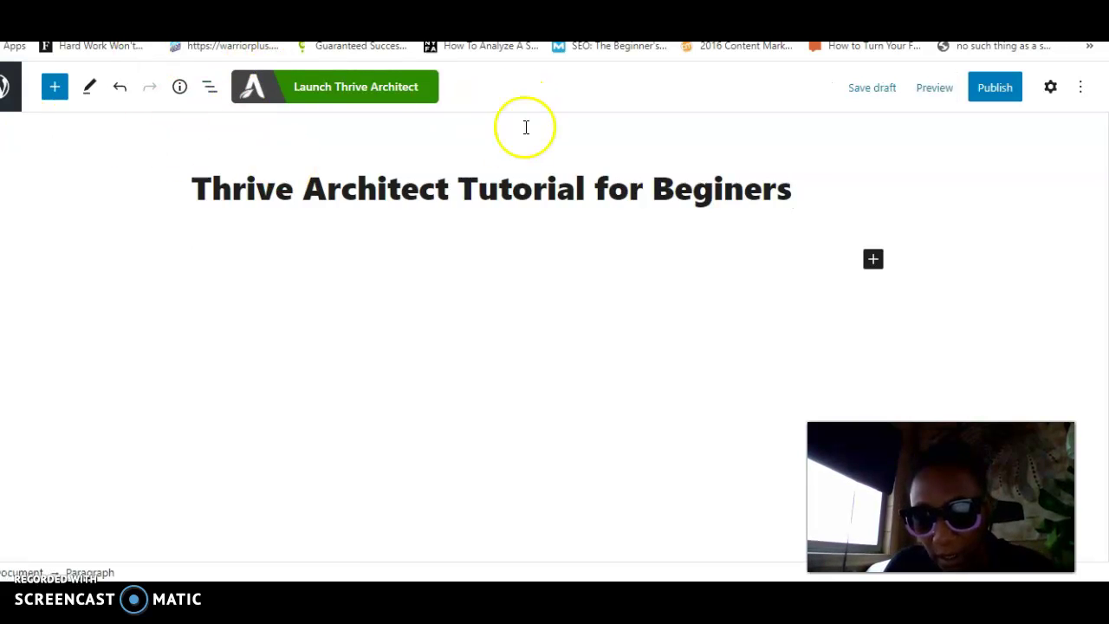
{"action": "left_click", "coordinate": [745, 189]}
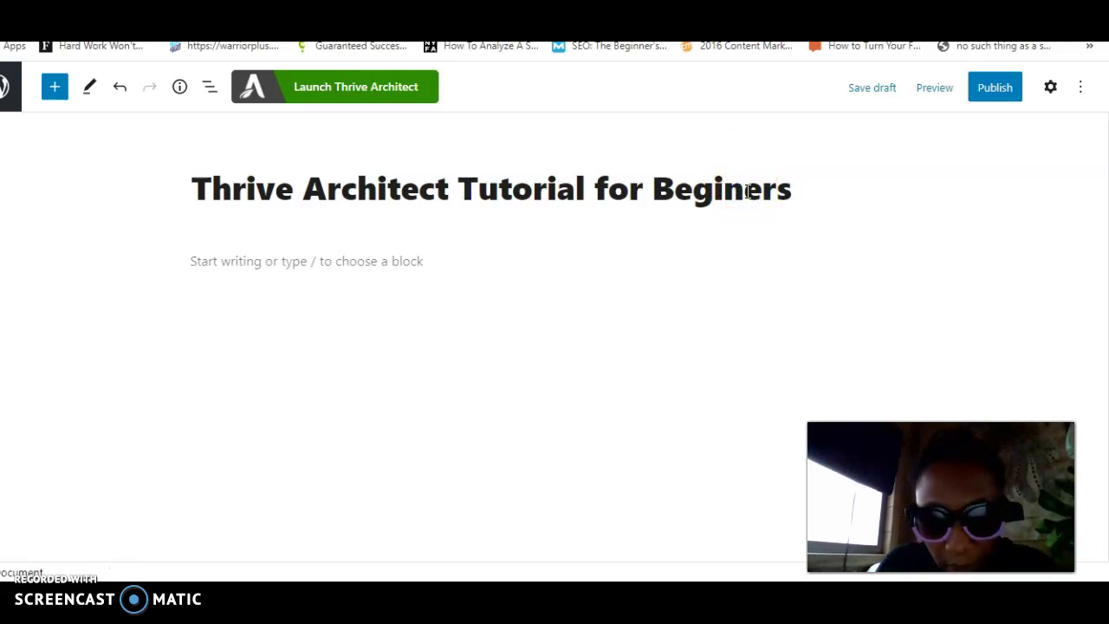
{"action": "type", "text": "n"}
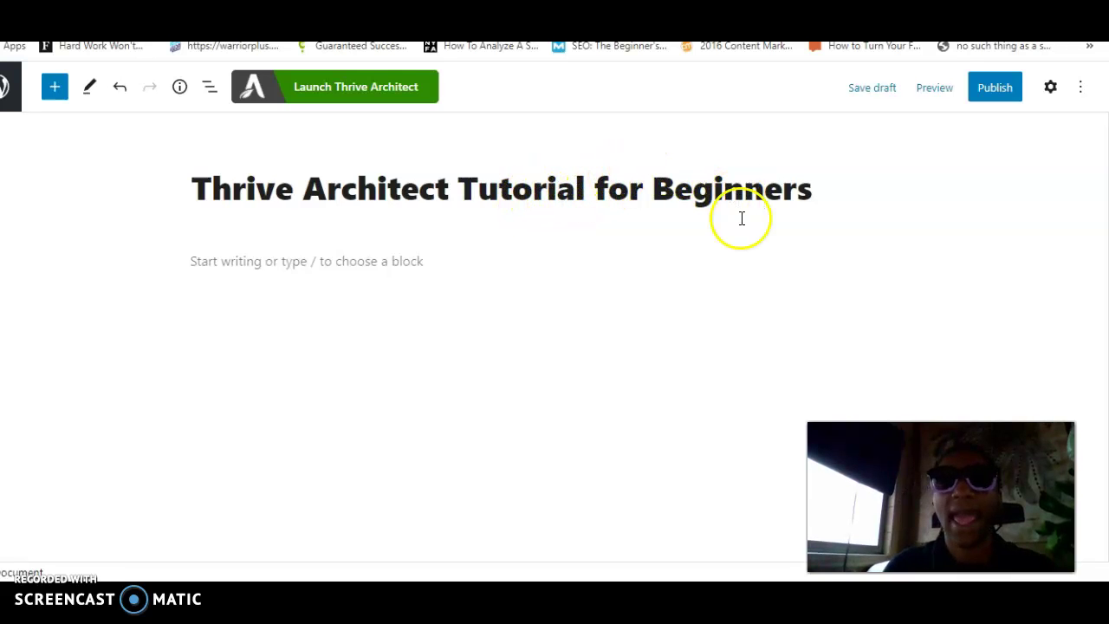
{"action": "left_click", "coordinate": [874, 89]}
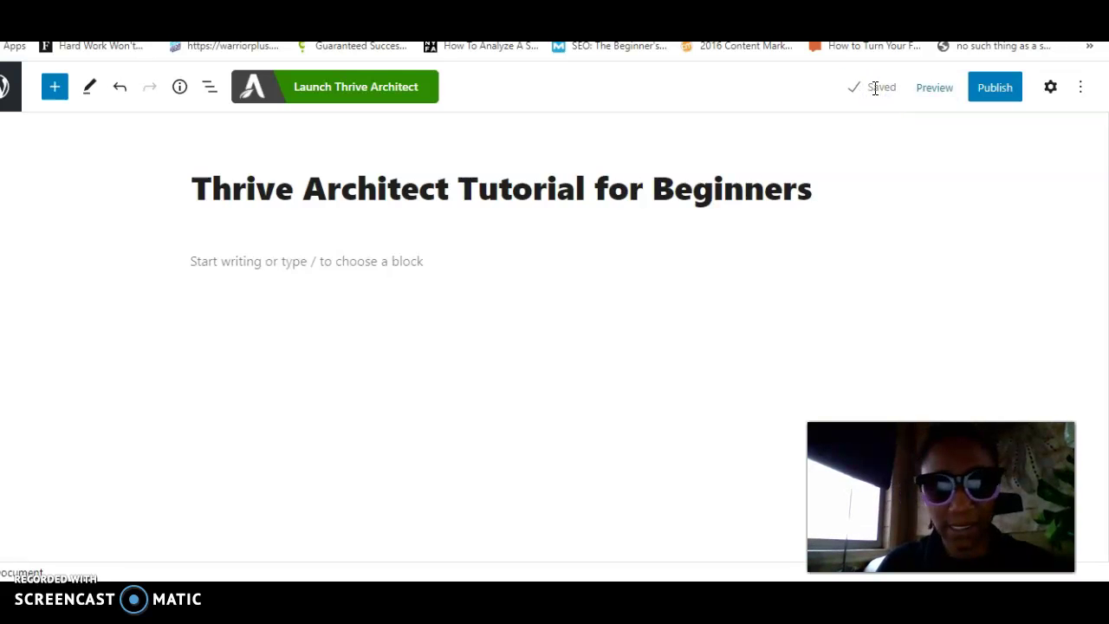
- Launch Thrive Architect for the draft page and choose Pre-built Landing Page as the kind of page to create
{"action": "left_click", "coordinate": [354, 97]}
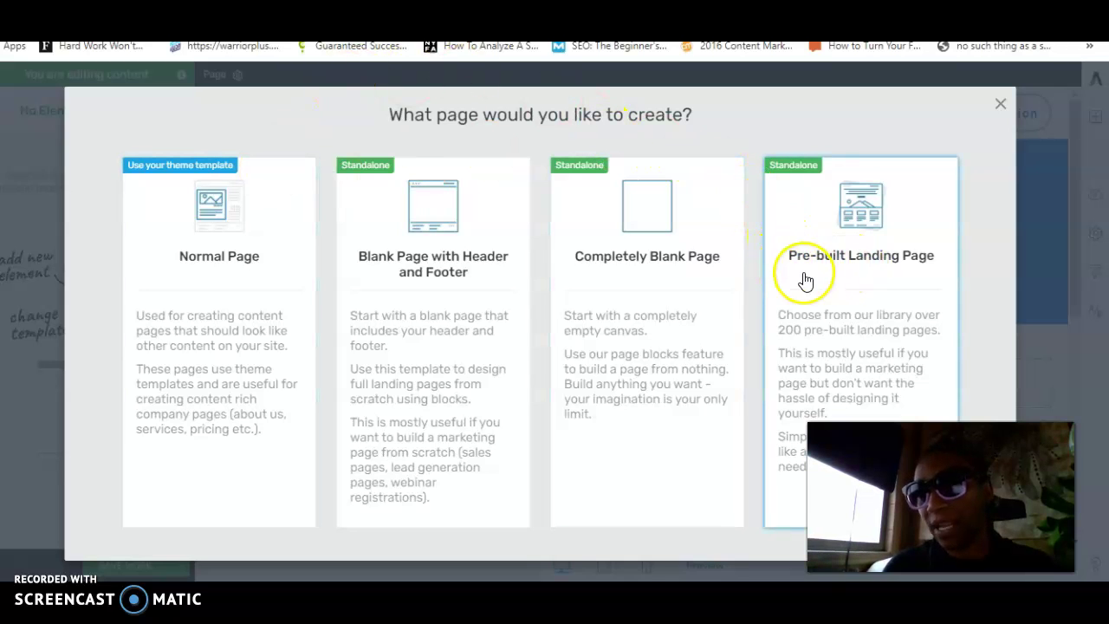
{"action": "left_click", "coordinate": [931, 291]}
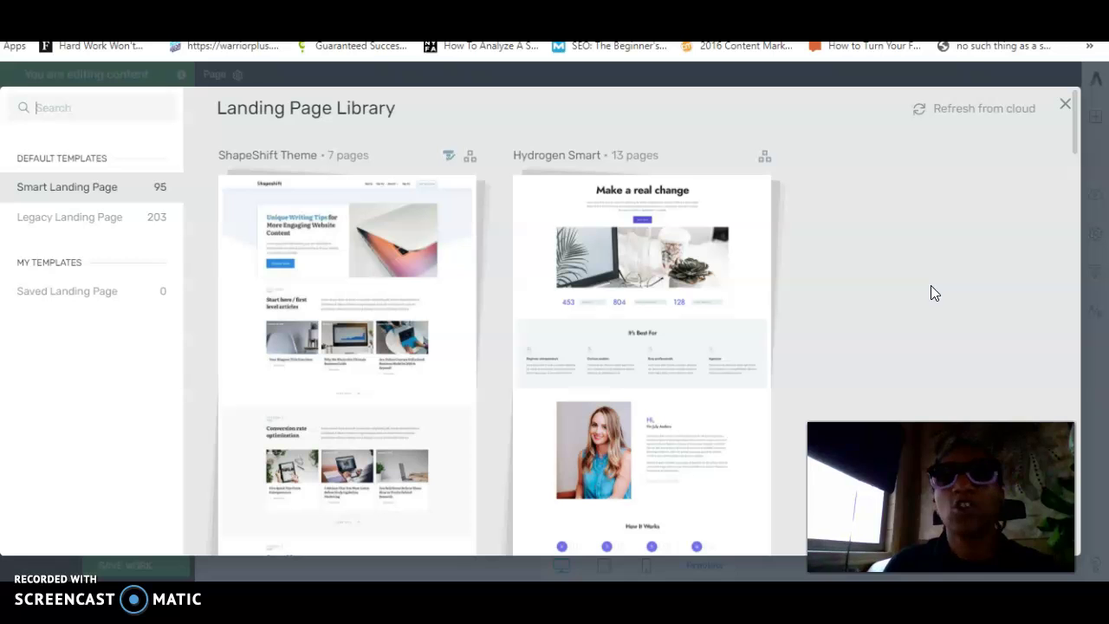
- Browse the smart landing page template sets in the Landing Page Library
{"action": "mouse_move", "coordinate": [649, 334]}
{"action": "scroll", "coordinate": [650, 333], "scroll_direction": "down", "scroll_amount": 5}
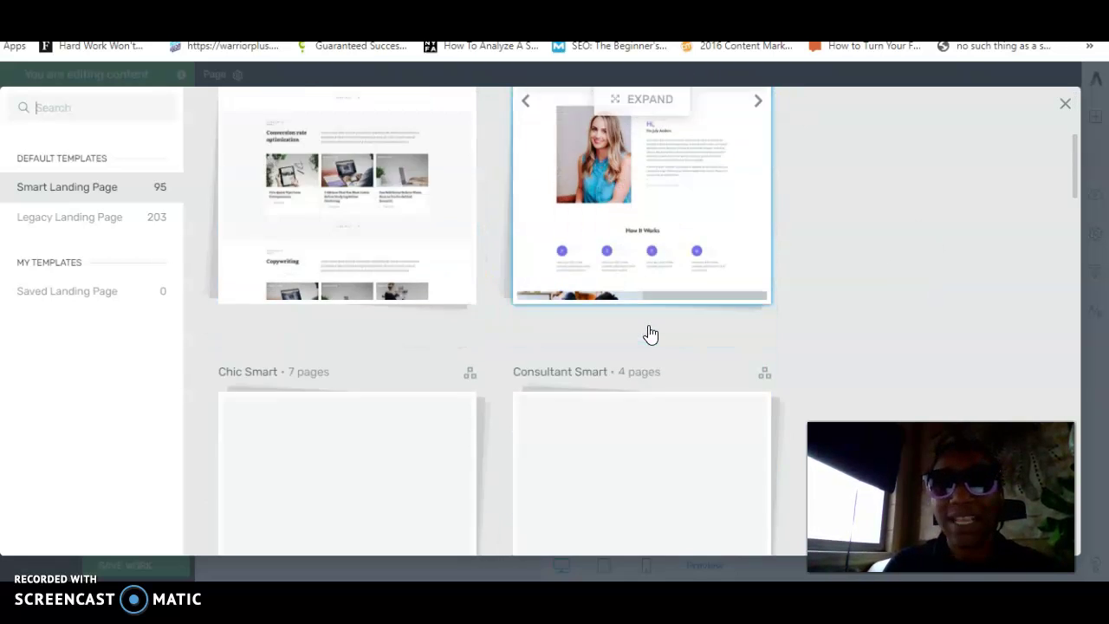
{"action": "scroll", "coordinate": [649, 334], "scroll_direction": "down", "scroll_amount": 2}
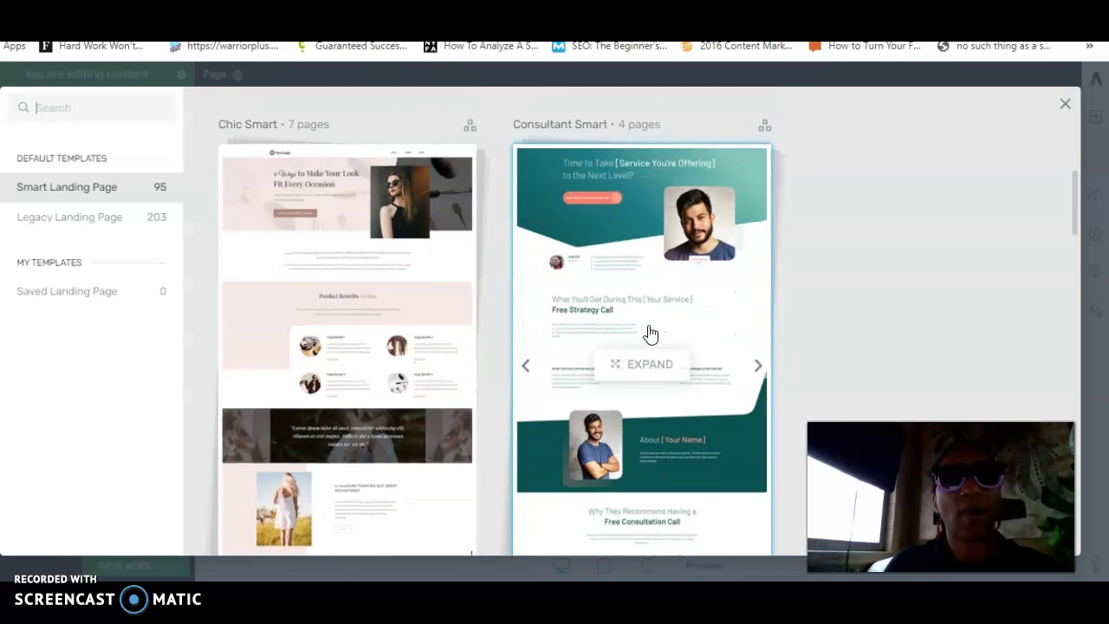
{"action": "scroll", "coordinate": [649, 333], "scroll_direction": "down", "scroll_amount": 5}
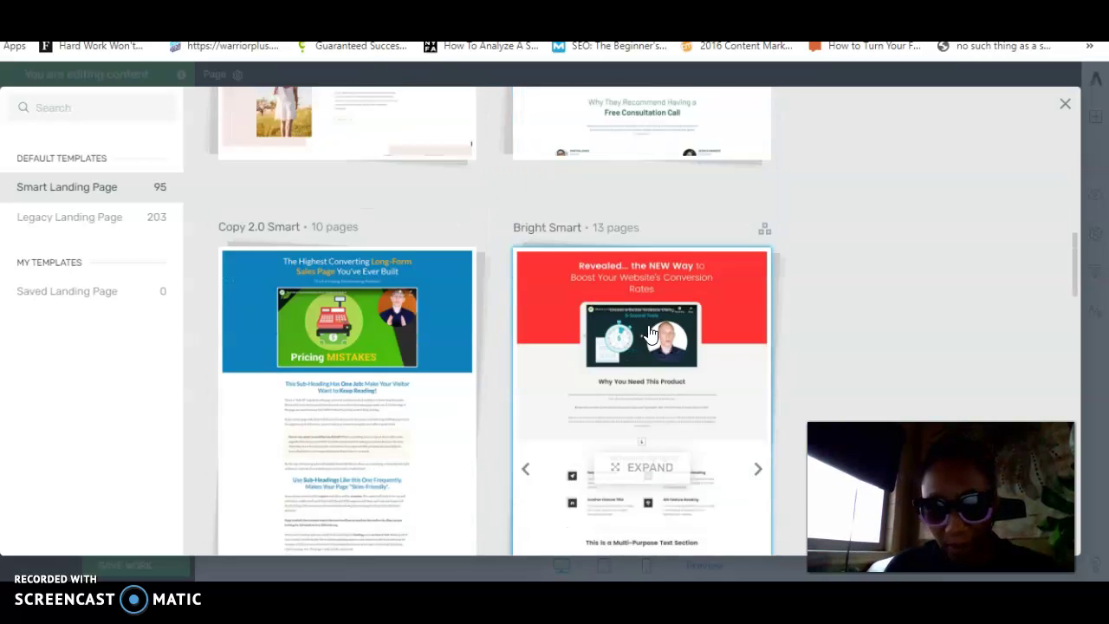
{"action": "scroll", "coordinate": [649, 333], "scroll_direction": "down", "scroll_amount": 2}
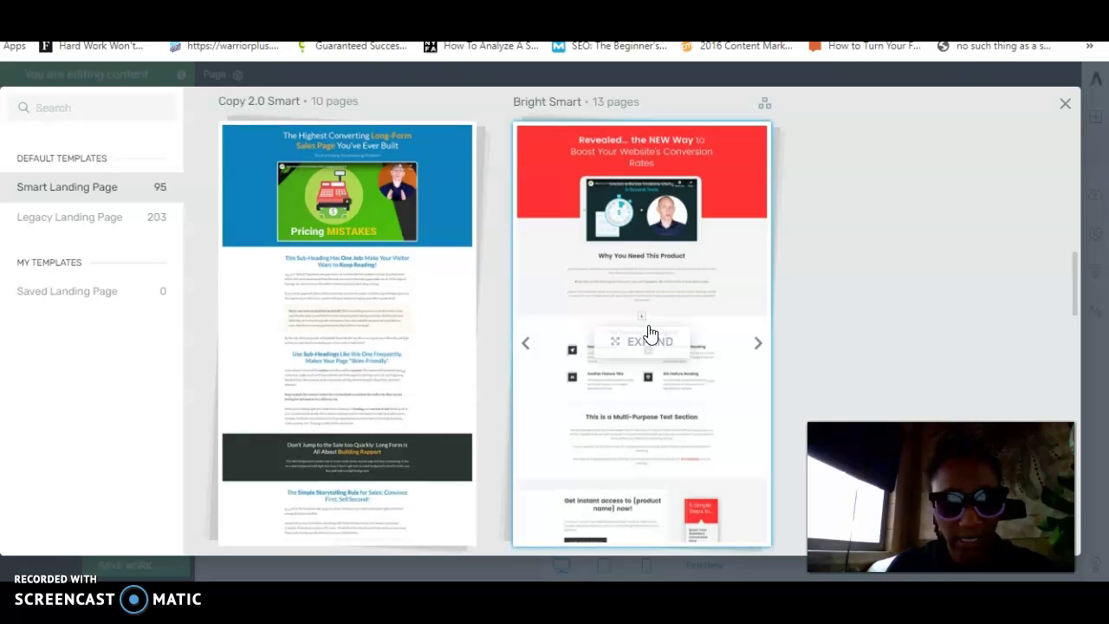
{"action": "scroll", "coordinate": [650, 333], "scroll_direction": "down", "scroll_amount": 2}
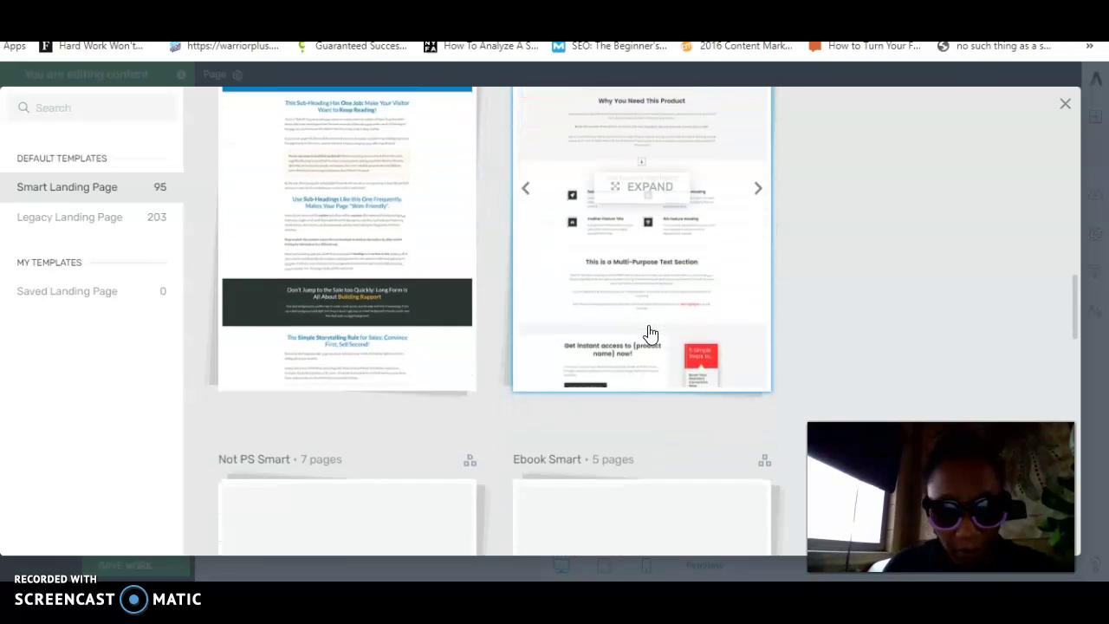
{"action": "scroll", "coordinate": [650, 334], "scroll_direction": "down", "scroll_amount": 1}
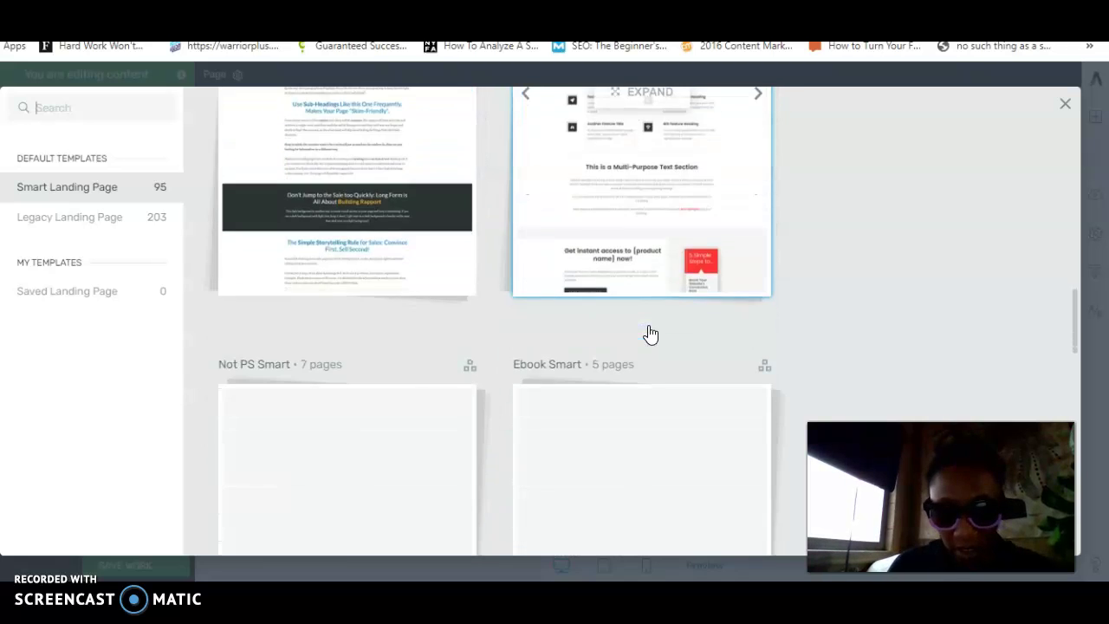
{"action": "scroll", "coordinate": [650, 334], "scroll_direction": "up", "scroll_amount": 3}
{"action": "scroll", "coordinate": [650, 333], "scroll_direction": "down", "scroll_amount": 6}
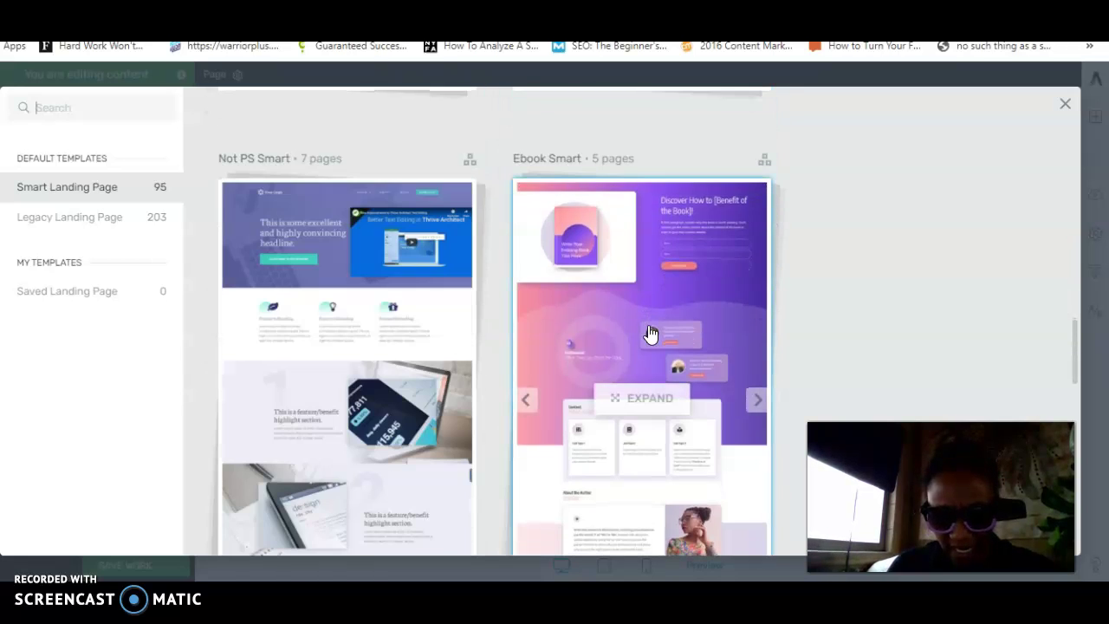
{"action": "scroll", "coordinate": [651, 334], "scroll_direction": "down", "scroll_amount": 6}
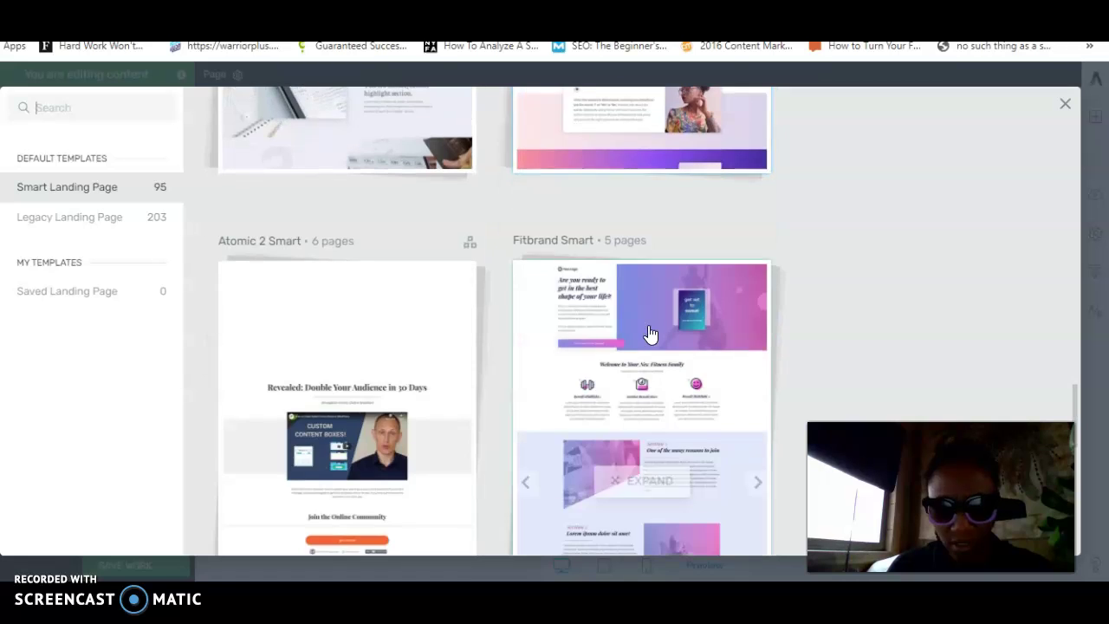
{"action": "scroll", "coordinate": [650, 334], "scroll_direction": "down", "scroll_amount": 5}
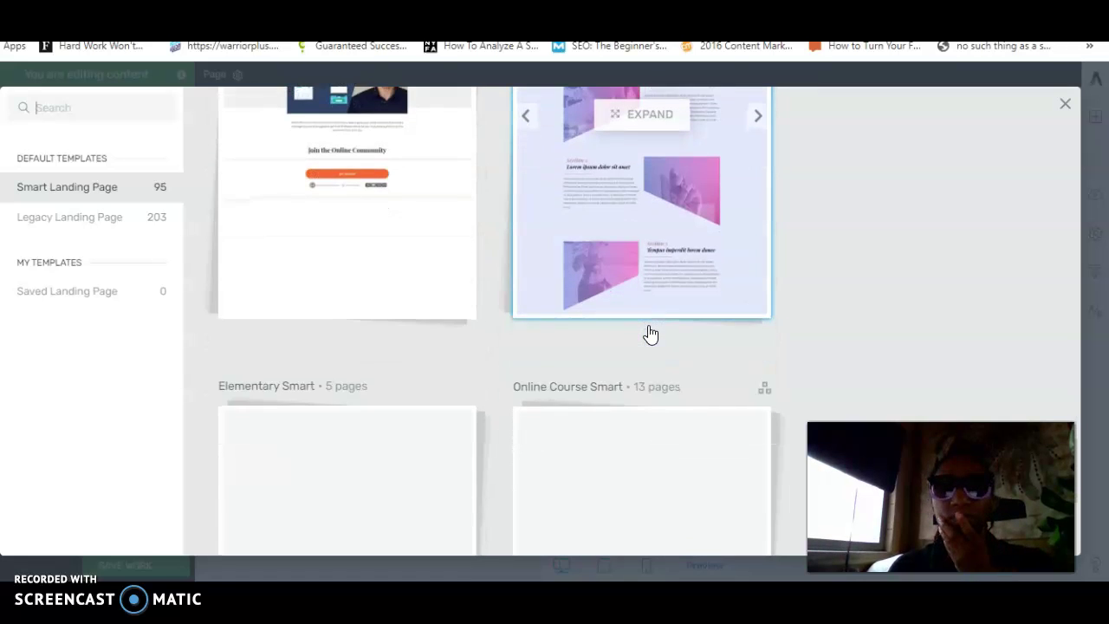
{"action": "scroll", "coordinate": [651, 334], "scroll_direction": "down", "scroll_amount": 1}
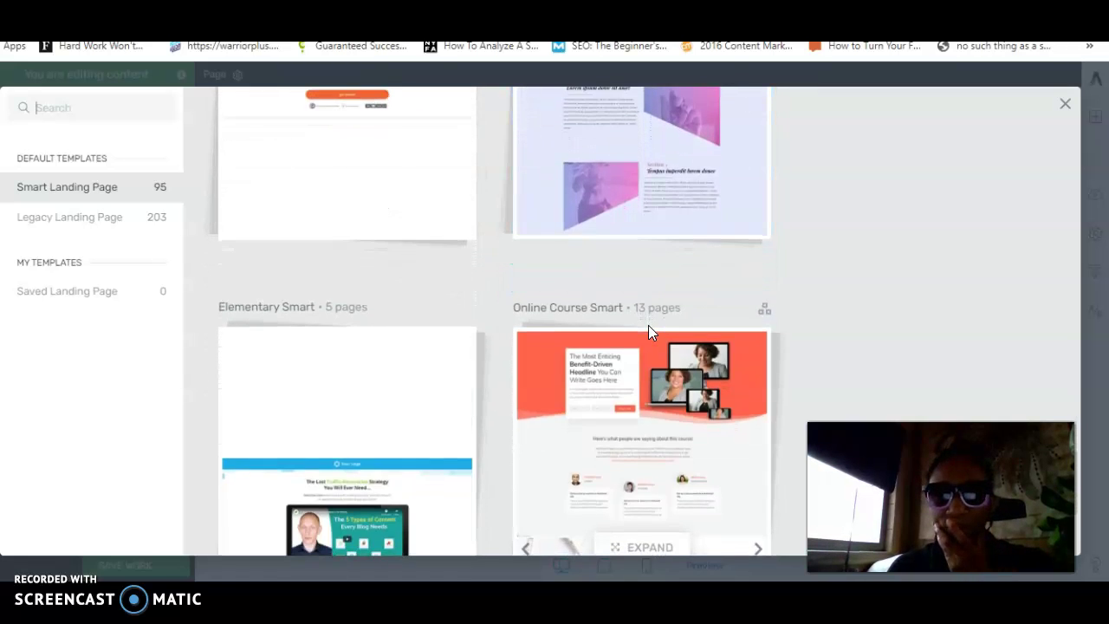
{"action": "scroll", "coordinate": [638, 440], "scroll_direction": "down", "scroll_amount": 3}
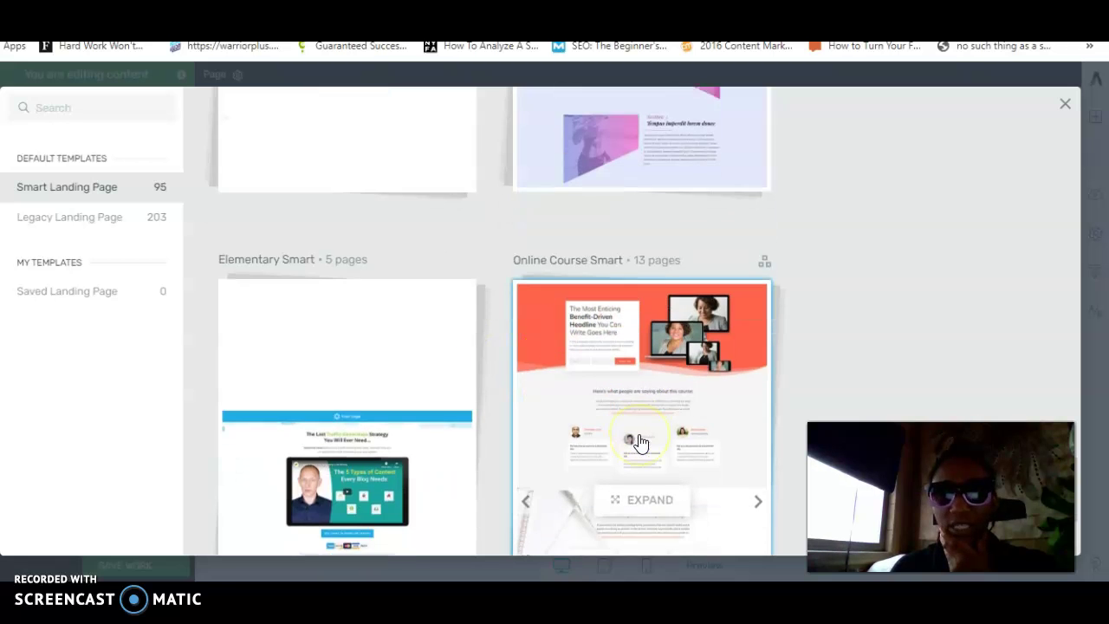
- Apply the Lead Generation Page template from the Online Course Smart set to the page
{"action": "left_click", "coordinate": [640, 443]}
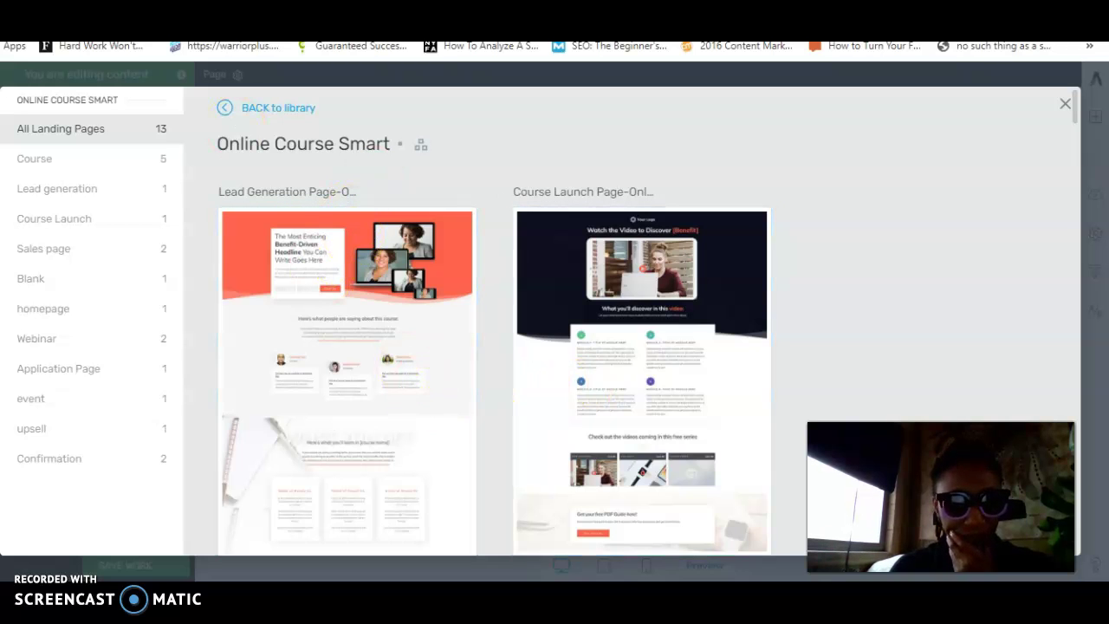
{"action": "left_click", "coordinate": [360, 335]}
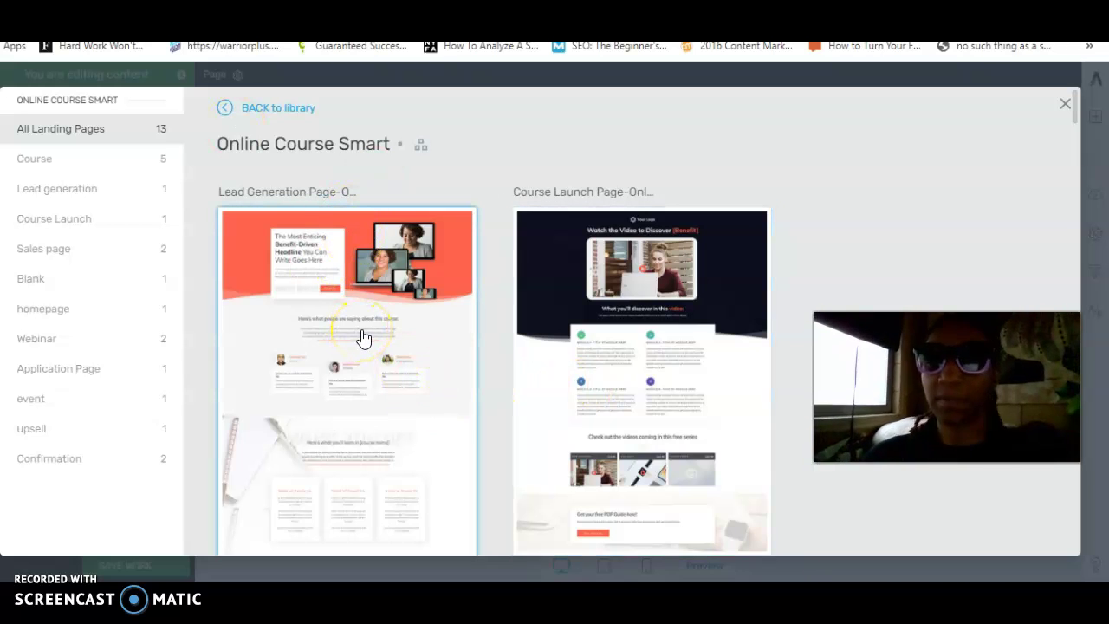
{"action": "left_click", "coordinate": [338, 349]}
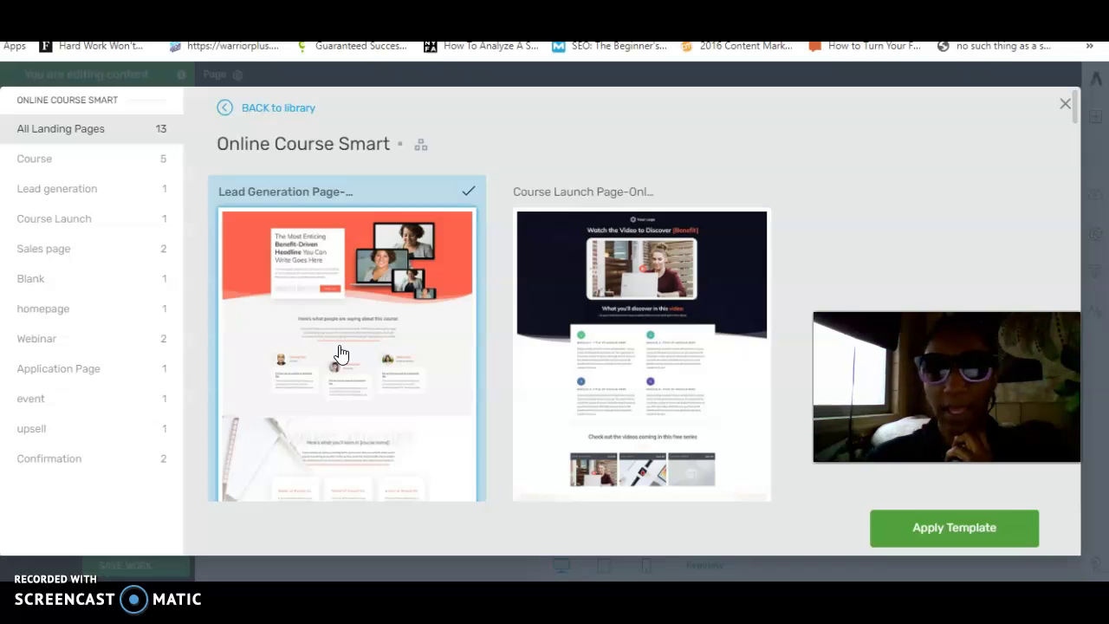
{"action": "left_click", "coordinate": [916, 527]}
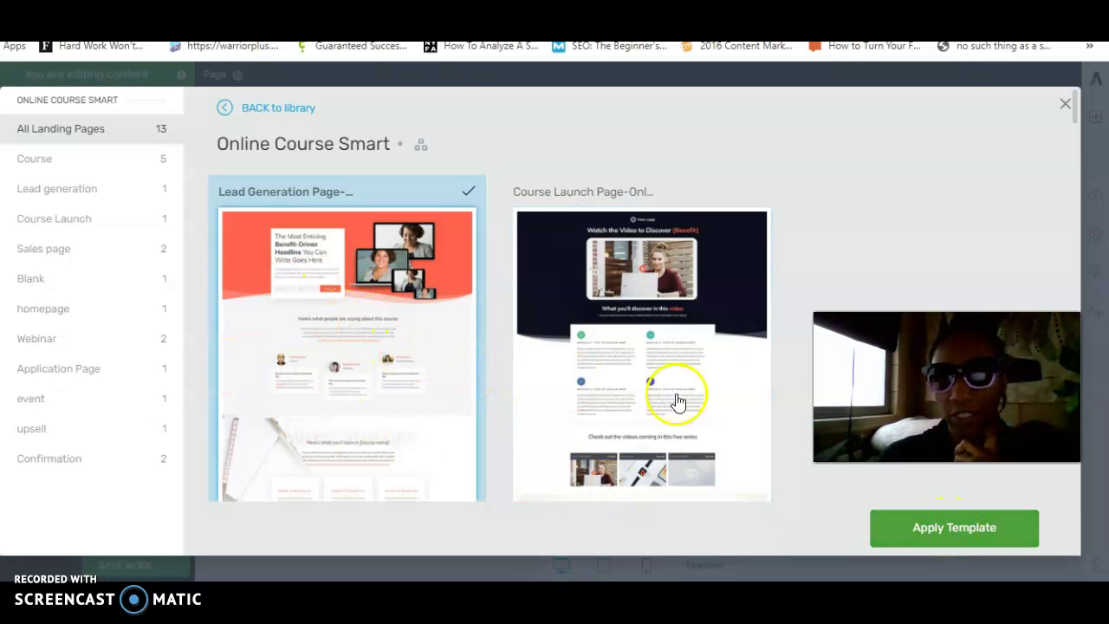
{"action": "left_click", "coordinate": [966, 529]}
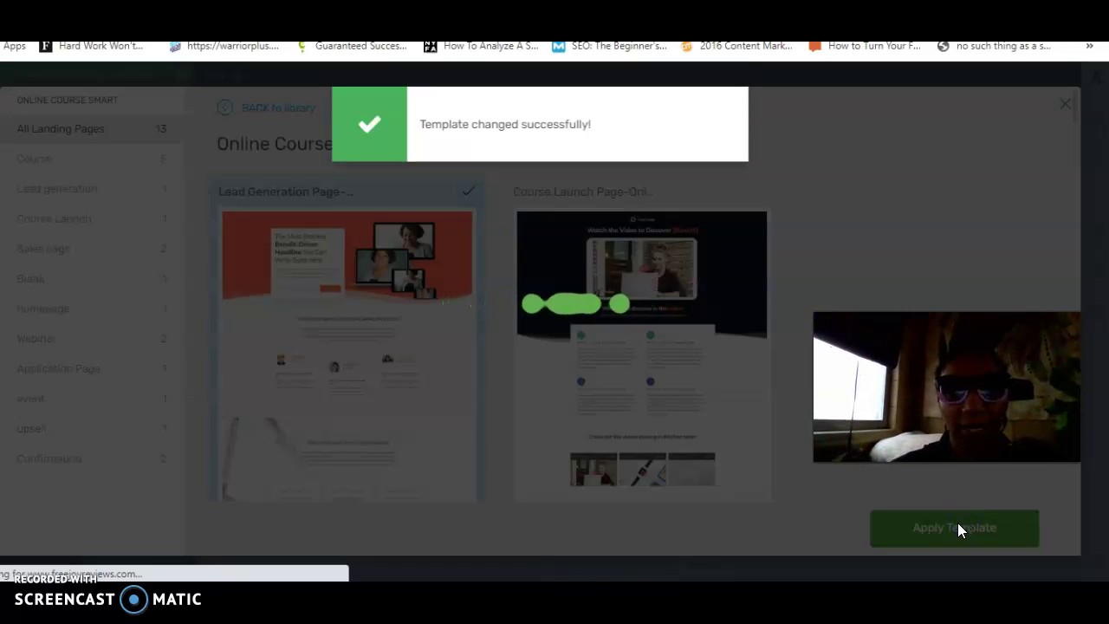
{"action": "left_click", "coordinate": [939, 518]}
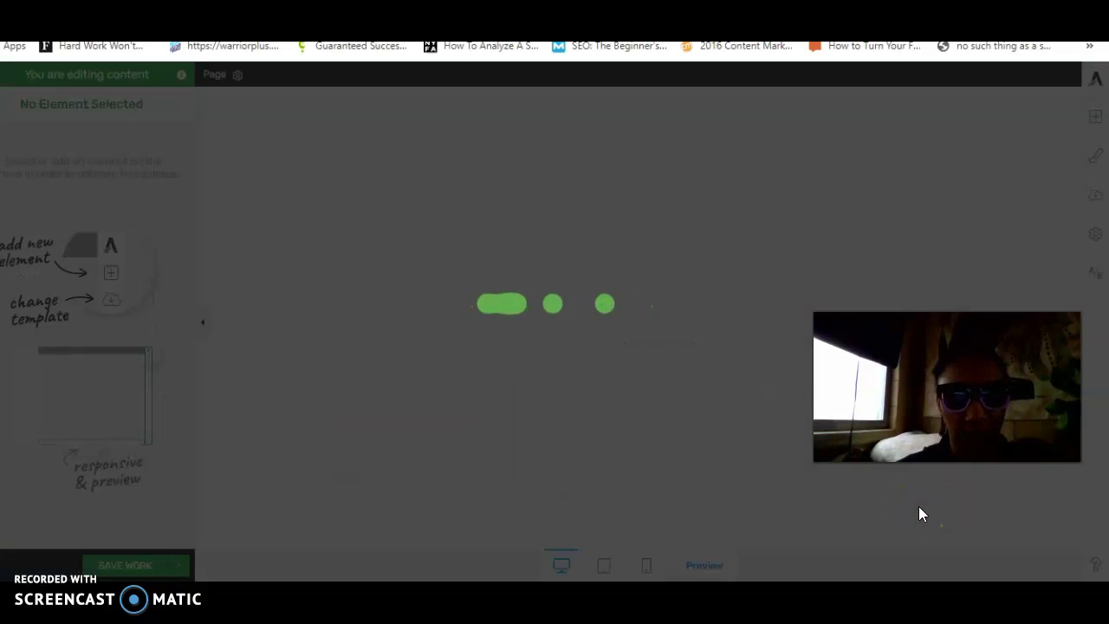
- Select the main headline in the hero section and dismiss the Central Style Panel introduction
{"action": "left_click", "coordinate": [2, 504]}
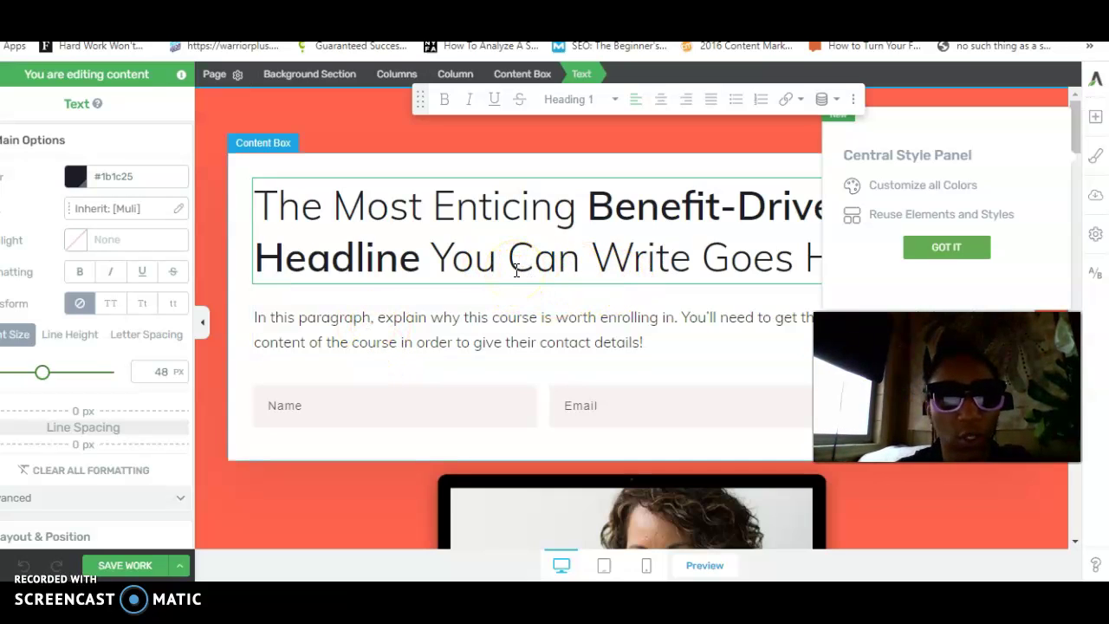
{"action": "left_click", "coordinate": [554, 266]}
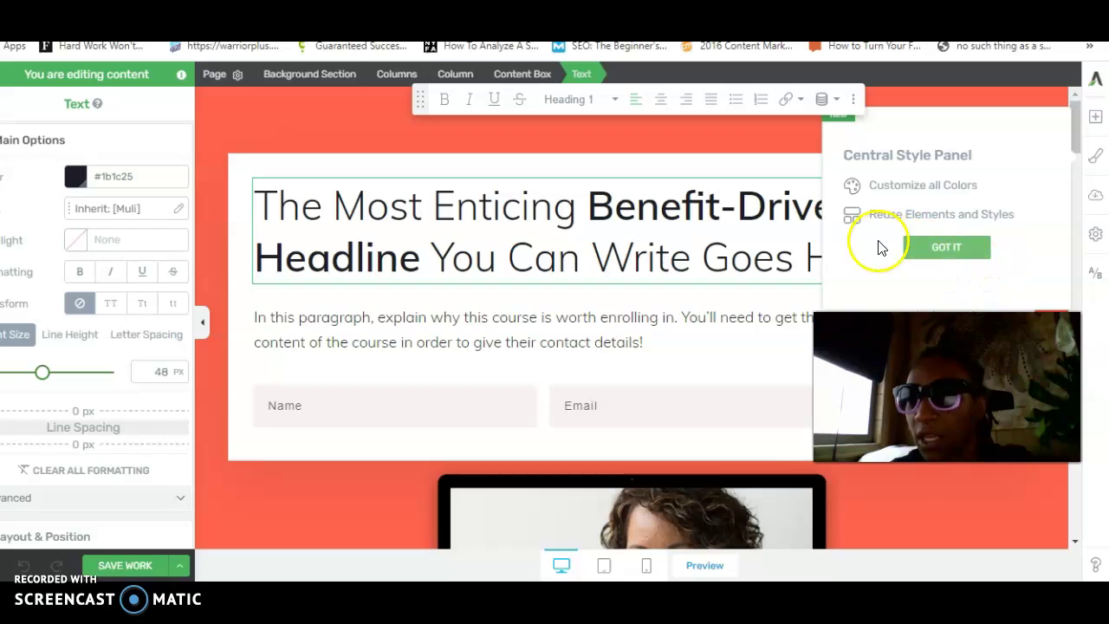
{"action": "left_click", "coordinate": [946, 250]}
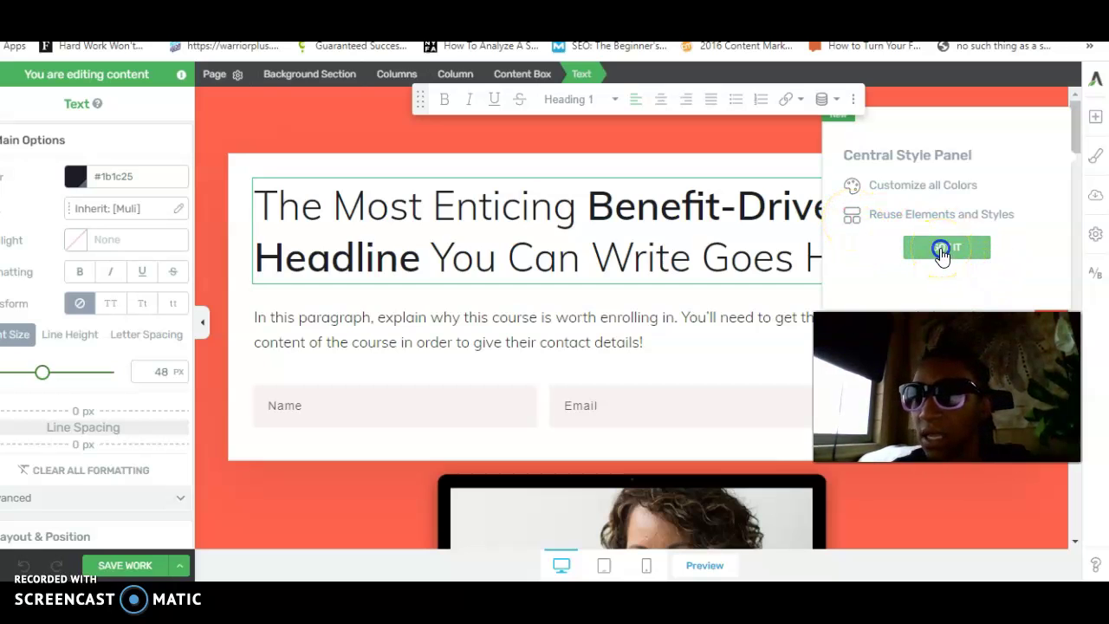
- Replace the placeholder headline in the hero section with "Do You want to learn about Thrive Architect?"
{"action": "left_click", "coordinate": [886, 269]}
{"action": "key", "text": "BackSpace"}
{"action": "key", "text": "BackSpace"}
{"action": "key", "text": "BackSpace"}
{"action": "key", "text": "BackSpace"}
{"action": "key", "text": "BackSpace"}
{"action": "key", "text": "BackSpace"}
{"action": "key", "text": "BackSpace"}
{"action": "key", "text": "BackSpace"}
{"action": "key", "text": "BackSpace"}
{"action": "key", "text": "BackSpace"}
{"action": "key", "text": "BackSpace"}
{"action": "key", "text": "BackSpace"}
{"action": "key", "text": "BackSpace"}
{"action": "key", "text": "BackSpace"}
{"action": "key", "text": "BackSpace"}
{"action": "key", "text": "BackSpace"}
{"action": "key", "text": "BackSpace"}
{"action": "key", "text": "BackSpace"}
{"action": "key", "text": "BackSpace"}
{"action": "key", "text": "BackSpace"}
{"action": "key", "text": "BackSpace"}
{"action": "key", "text": "BackSpace"}
{"action": "key", "text": "BackSpace"}
{"action": "key", "text": "BackSpace"}
{"action": "key", "text": "BackSpace"}
{"action": "key", "text": "BackSpace"}
{"action": "key", "text": "BackSpace"}
{"action": "key", "text": "BackSpace"}
{"action": "key", "text": "BackSpace"}
{"action": "key", "text": "BackSpace"}
{"action": "key", "text": "BackSpace"}
{"action": "key", "text": "BackSpace"}
{"action": "key", "text": "BackSpace"}
{"action": "key", "text": "BackSpace"}
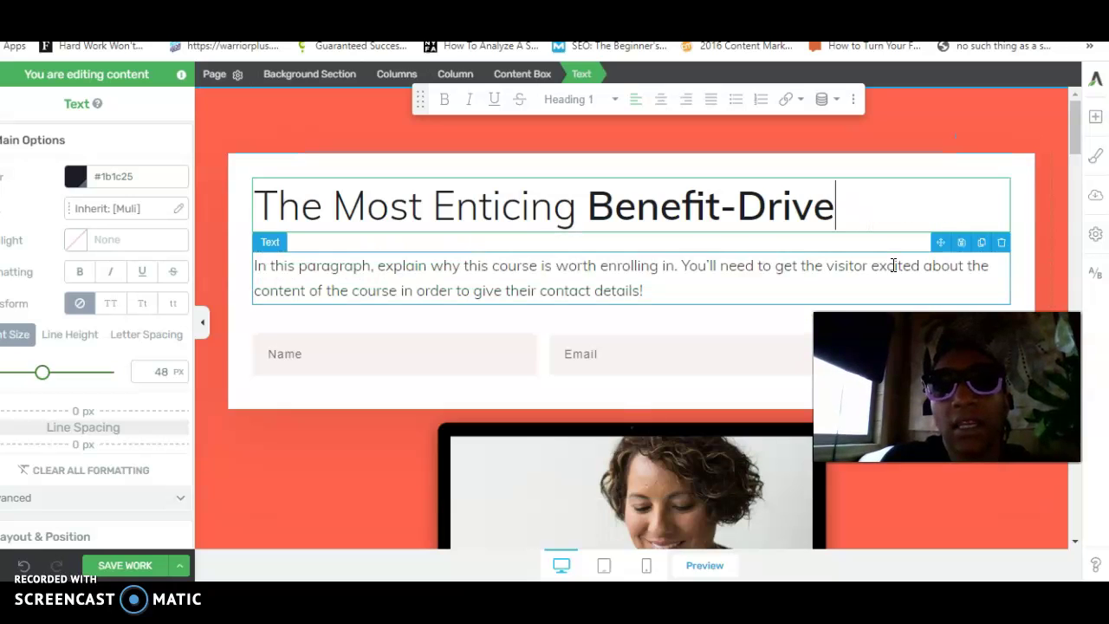
{"action": "key", "text": "BackSpace"}
{"action": "key", "text": "BackSpace"}
{"action": "key", "text": "BackSpace"}
{"action": "key", "text": "BackSpace"}
{"action": "key", "text": "BackSpace"}
{"action": "key", "text": "BackSpace"}
{"action": "key", "text": "BackSpace"}
{"action": "key", "text": "BackSpace"}
{"action": "key", "text": "BackSpace"}
{"action": "key", "text": "BackSpace"}
{"action": "key", "text": "BackSpace"}
{"action": "key", "text": "BackSpace"}
{"action": "key", "text": "BackSpace"}
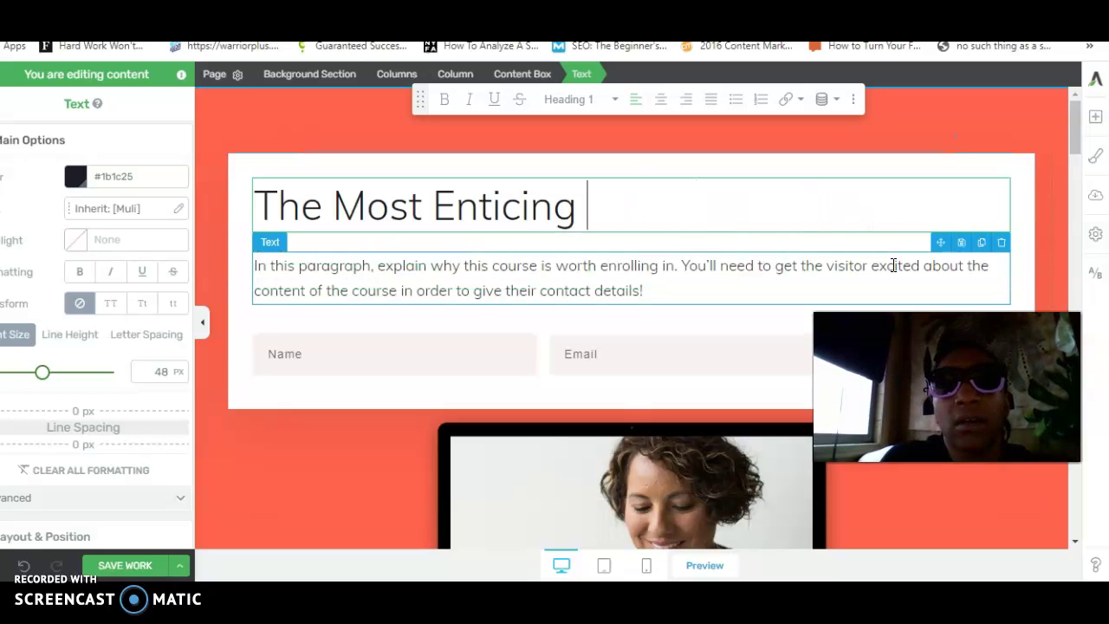
{"action": "key", "text": "BackSpace"}
{"action": "key", "text": "BackSpace"}
{"action": "key", "text": "BackSpace"}
{"action": "key", "text": "BackSpace"}
{"action": "key", "text": "BackSpace"}
{"action": "key", "text": "BackSpace"}
{"action": "key", "text": "BackSpace"}
{"action": "key", "text": "BackSpace"}
{"action": "key", "text": "BackSpace"}
{"action": "key", "text": "BackSpace"}
{"action": "key", "text": "BackSpace"}
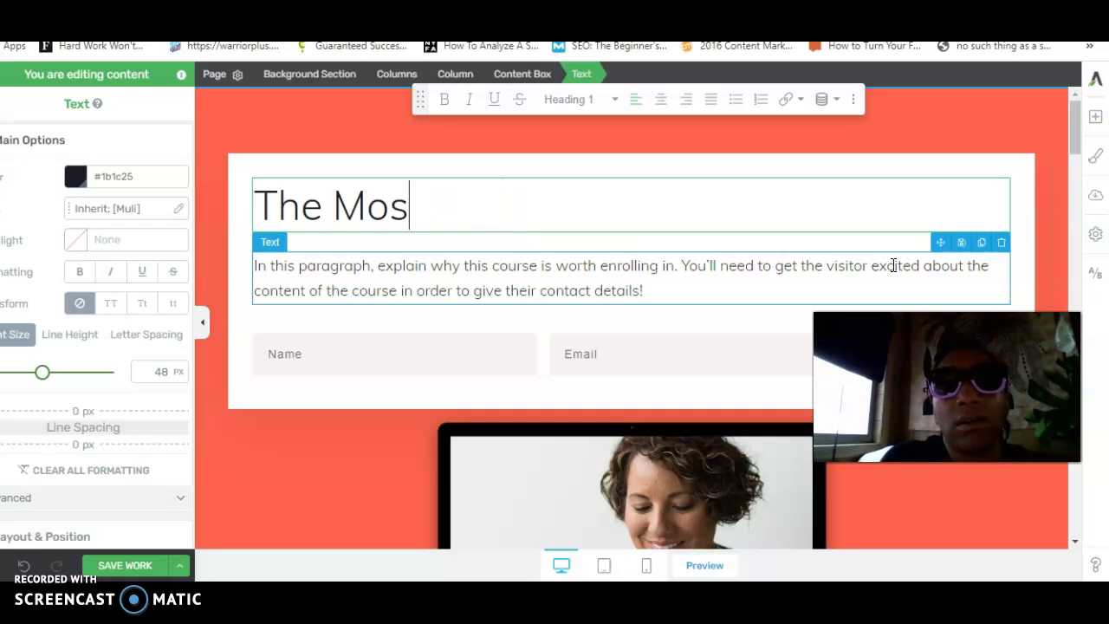
{"action": "key", "text": "BackSpace"}
{"action": "key", "text": "BackSpace"}
{"action": "key", "text": "BackSpace"}
{"action": "key", "text": "BackSpace"}
{"action": "key", "text": "BackSpace"}
{"action": "key", "text": "BackSpace"}
{"action": "key", "text": "BackSpace"}
{"action": "key", "text": "BackSpace"}
{"action": "type", "text": "Do "}
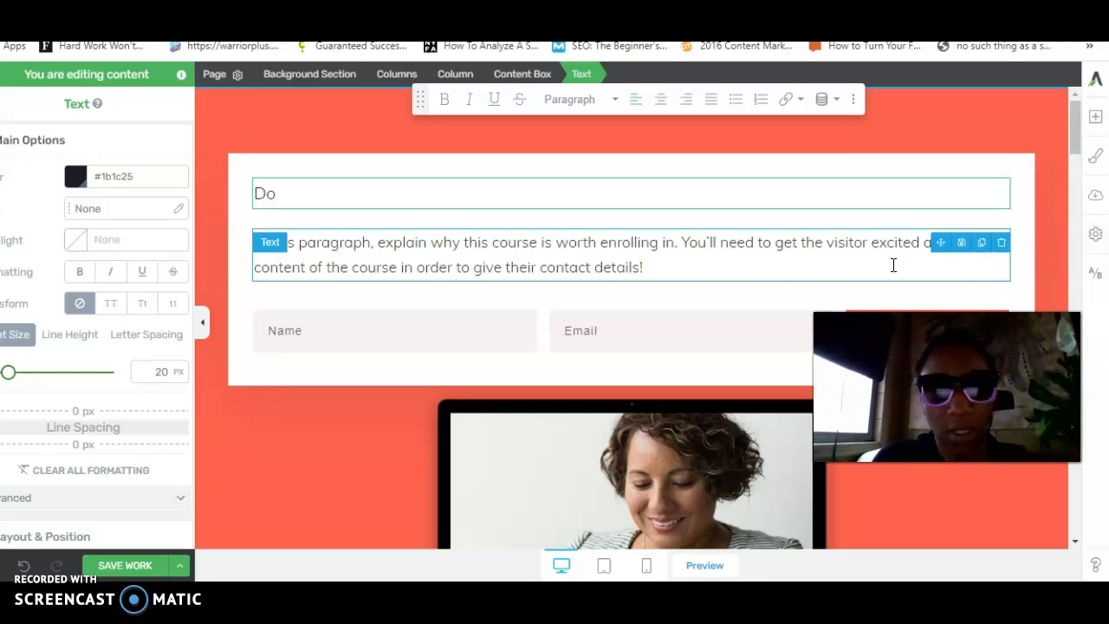
{"action": "type", "text": "You want to lle"}
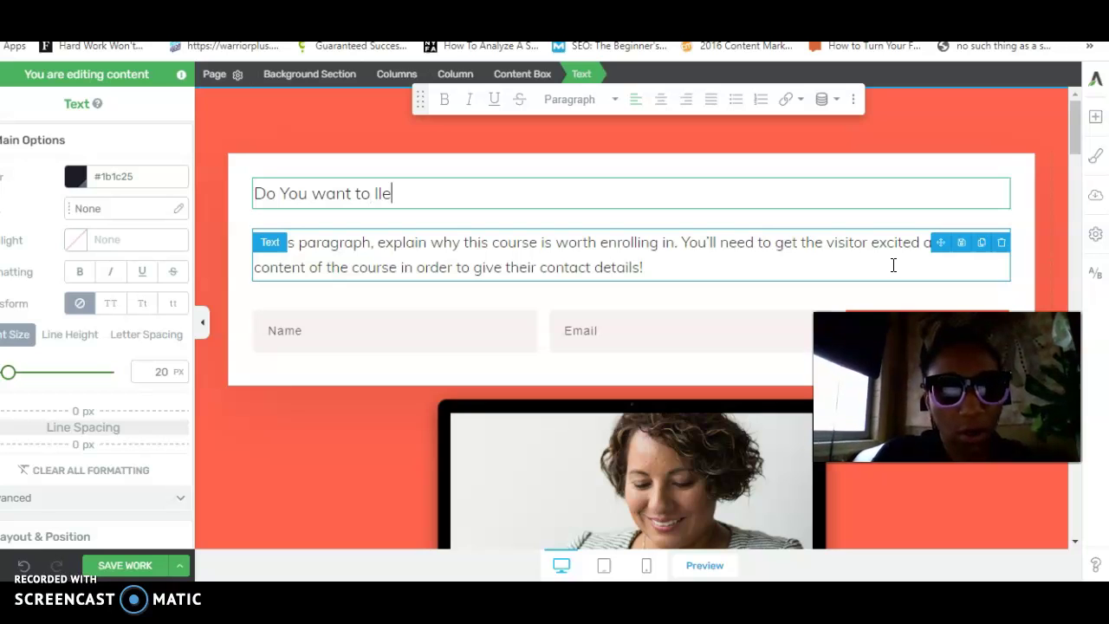
{"action": "key", "text": "BackSpace"}
{"action": "key", "text": "BackSpace"}
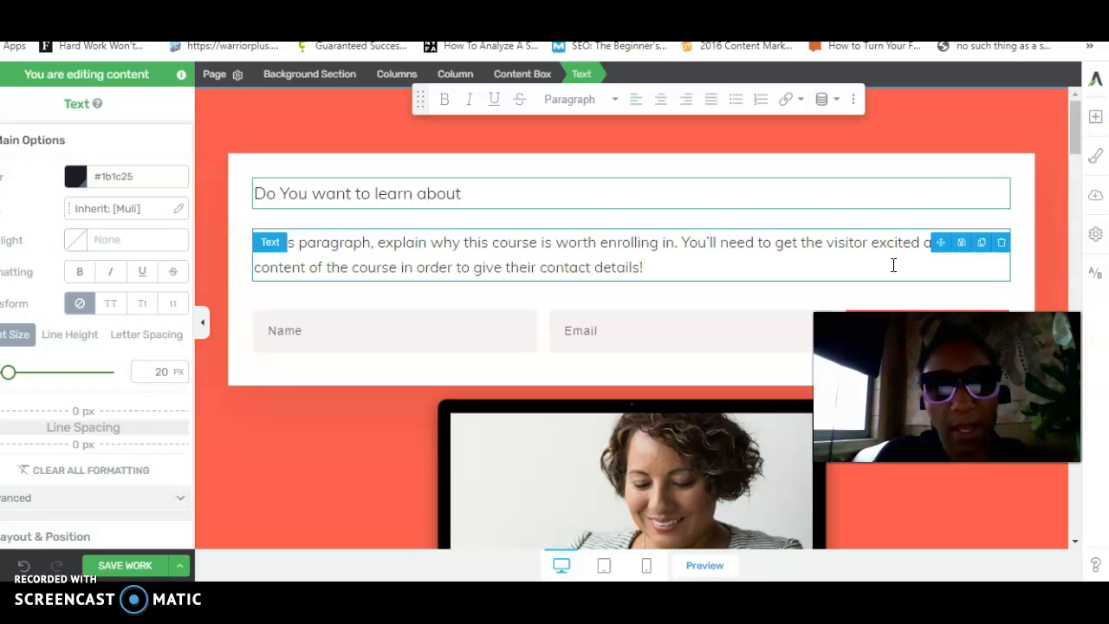
{"action": "type", "text": "Thri"}
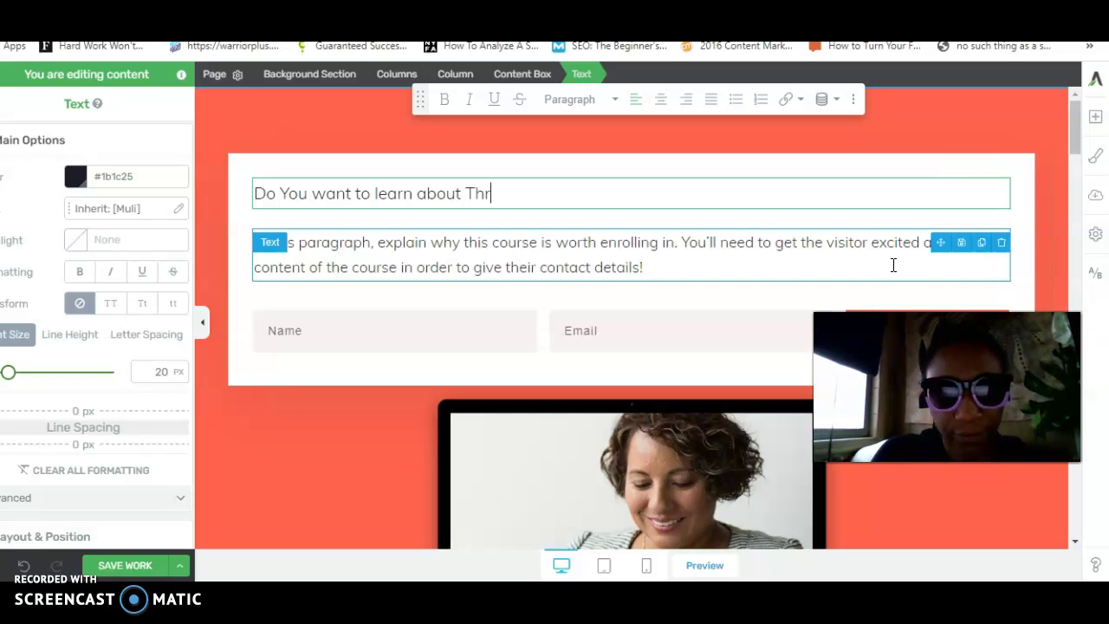
{"action": "type", "text": "ve"}
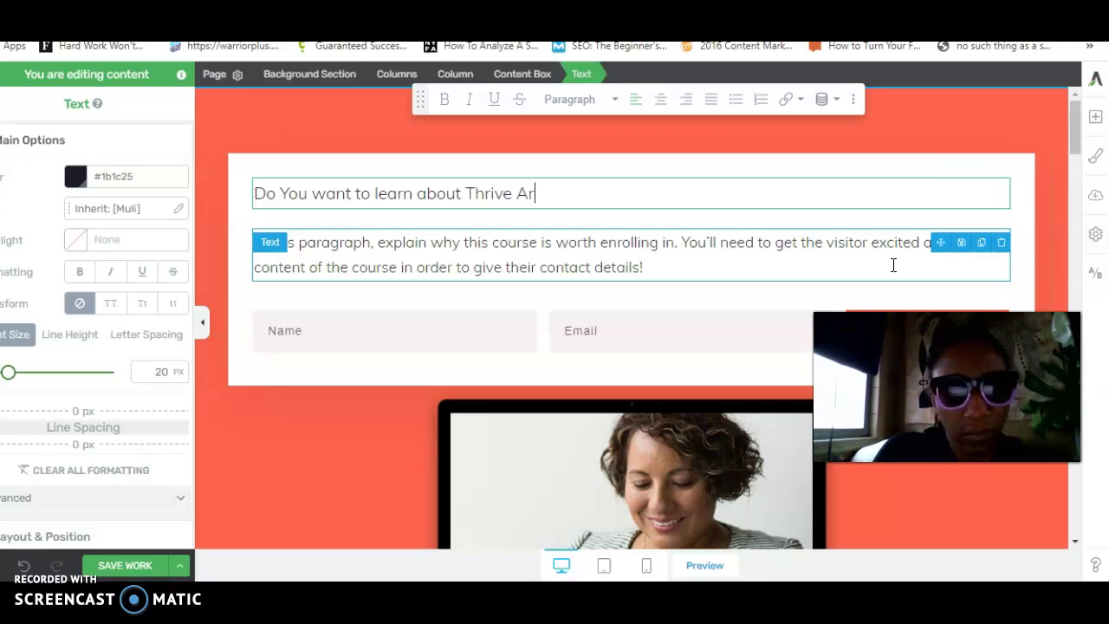
{"action": "type", "text": " Architect?"}
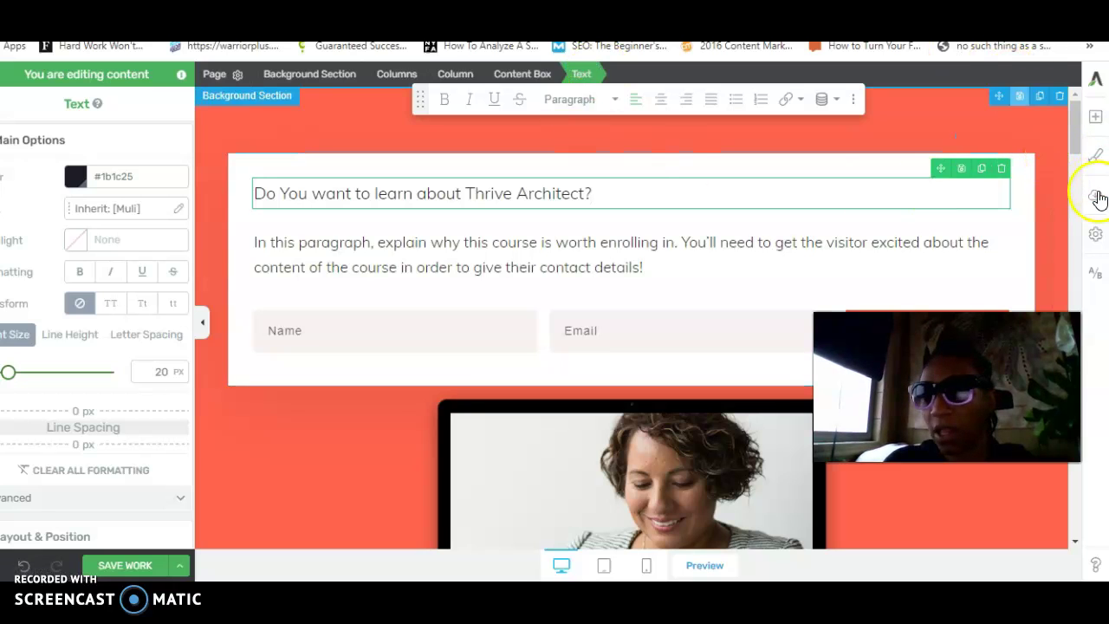
- Change the master template colors of the landing page to the Aqua palette in the Style Editor
{"action": "left_click", "coordinate": [1095, 160]}
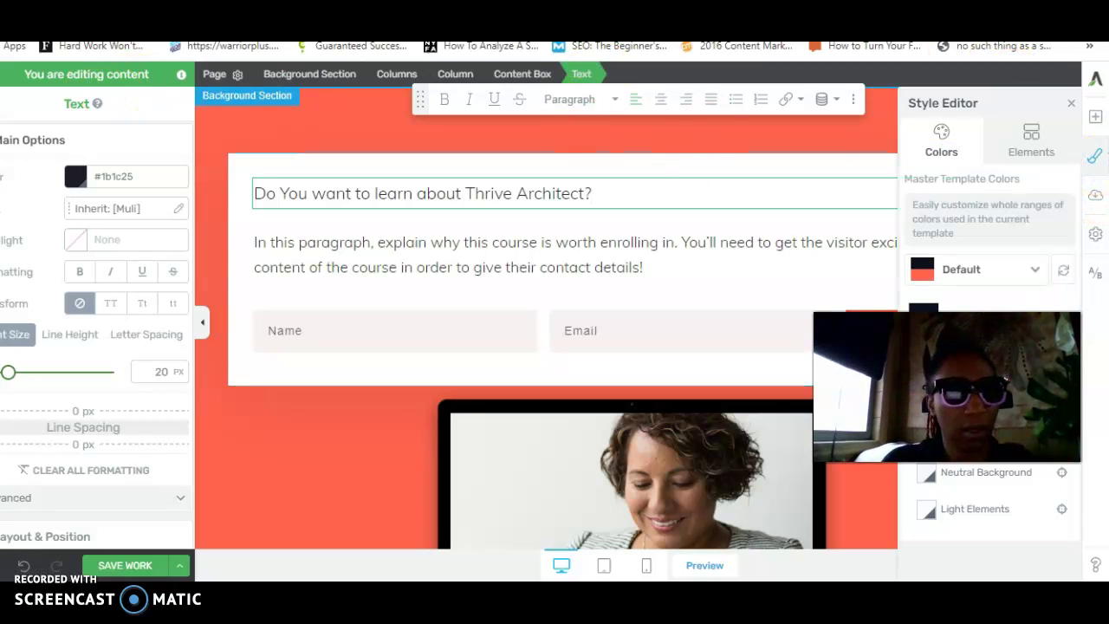
{"action": "left_click", "coordinate": [1036, 276]}
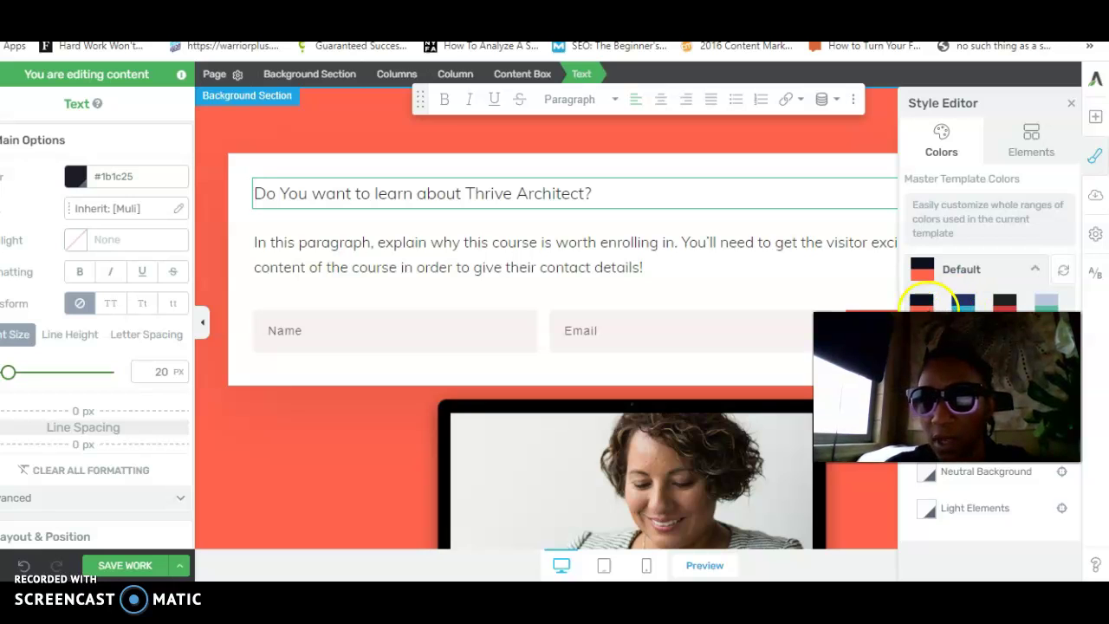
{"action": "left_click", "coordinate": [964, 305]}
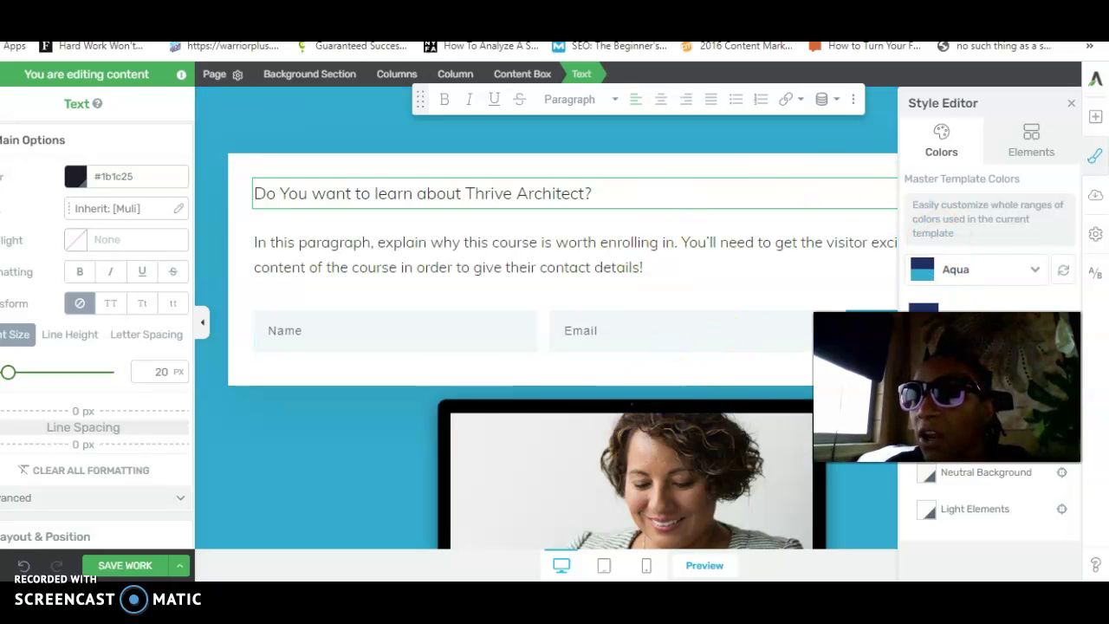
- View the Style Editor's element styles, locate the Neutral Background section on the page, and return to the hero headline
{"action": "left_click", "coordinate": [1030, 148]}
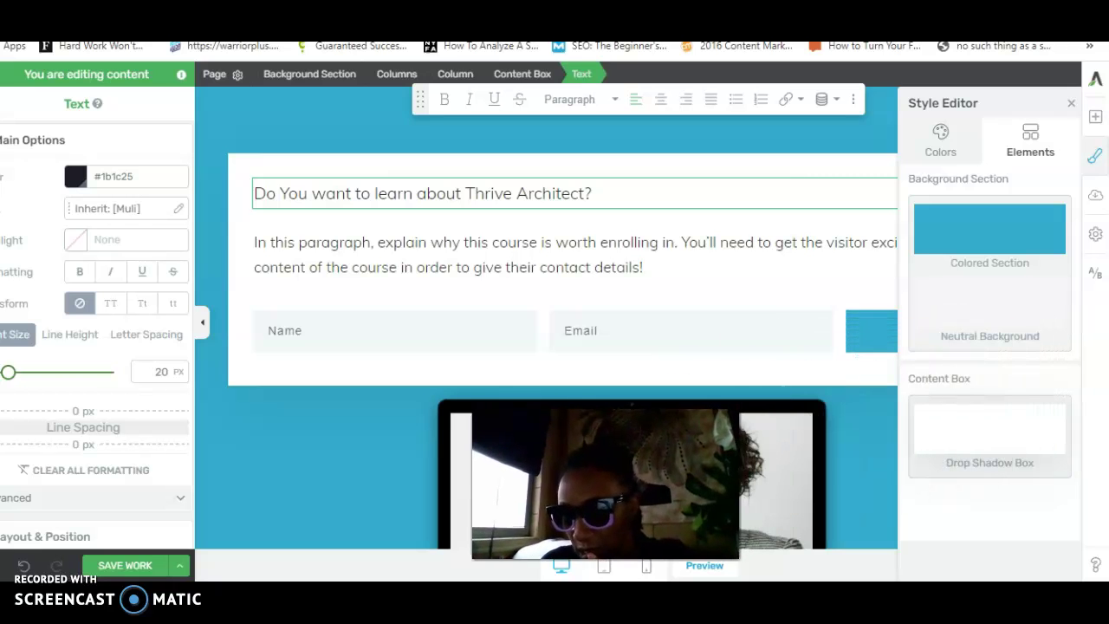
{"action": "left_click", "coordinate": [967, 336]}
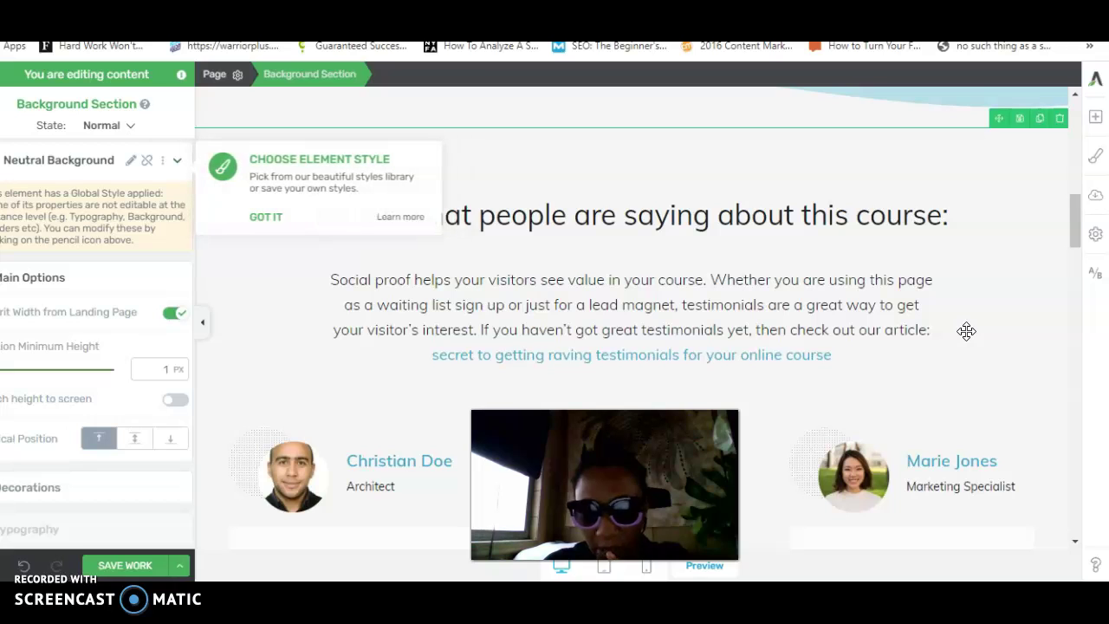
{"action": "scroll", "coordinate": [967, 331], "scroll_direction": "up", "scroll_amount": 10}
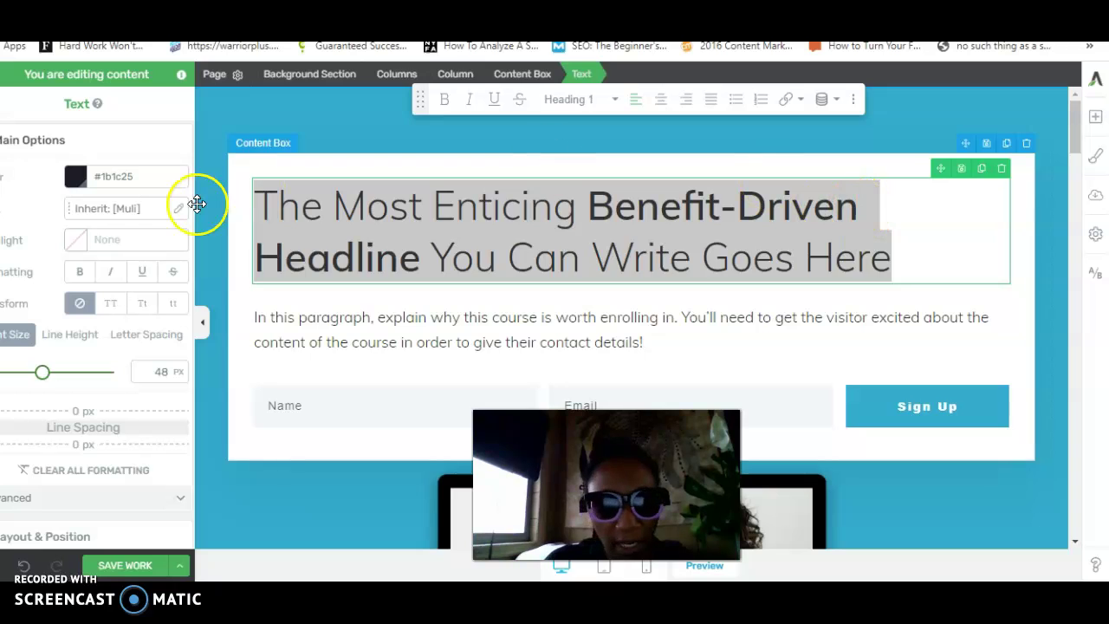
- Replace the hero section's placeholder headline with "Do you want to Lear about how to use Thrive Architect", using single spaces between words
{"action": "left_click", "coordinate": [310, 235]}
{"action": "left_click_drag", "start_coordinate": [257, 185], "coordinate": [910, 258]}
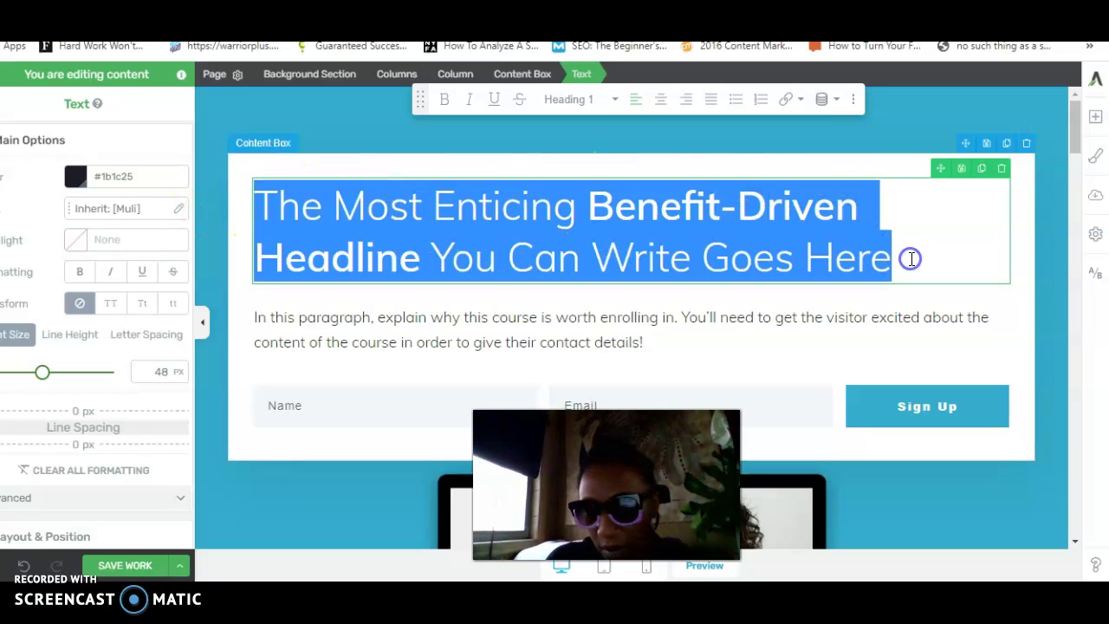
{"action": "key", "text": "BackSpace"}
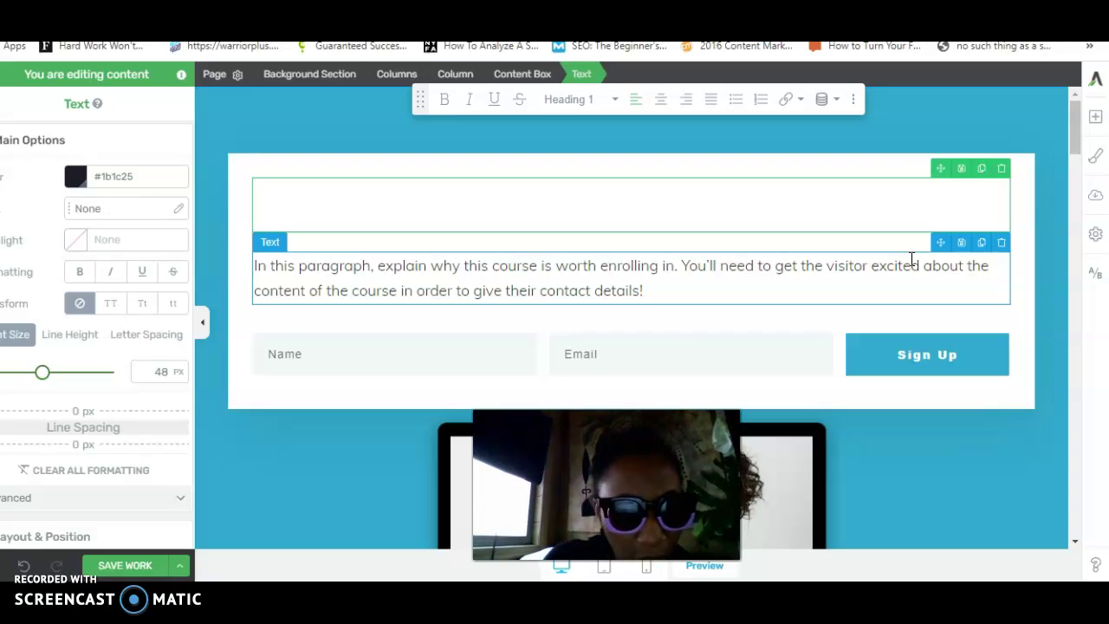
{"action": "type", "text": "Do you want to Lear a"}
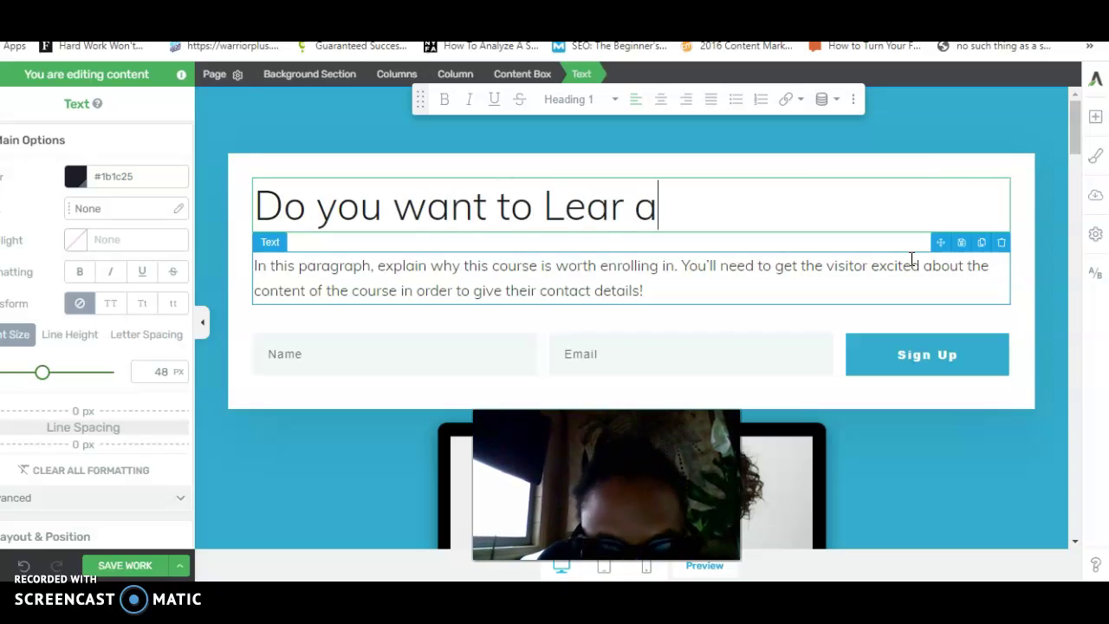
{"action": "type", "text": "bout how to  use"}
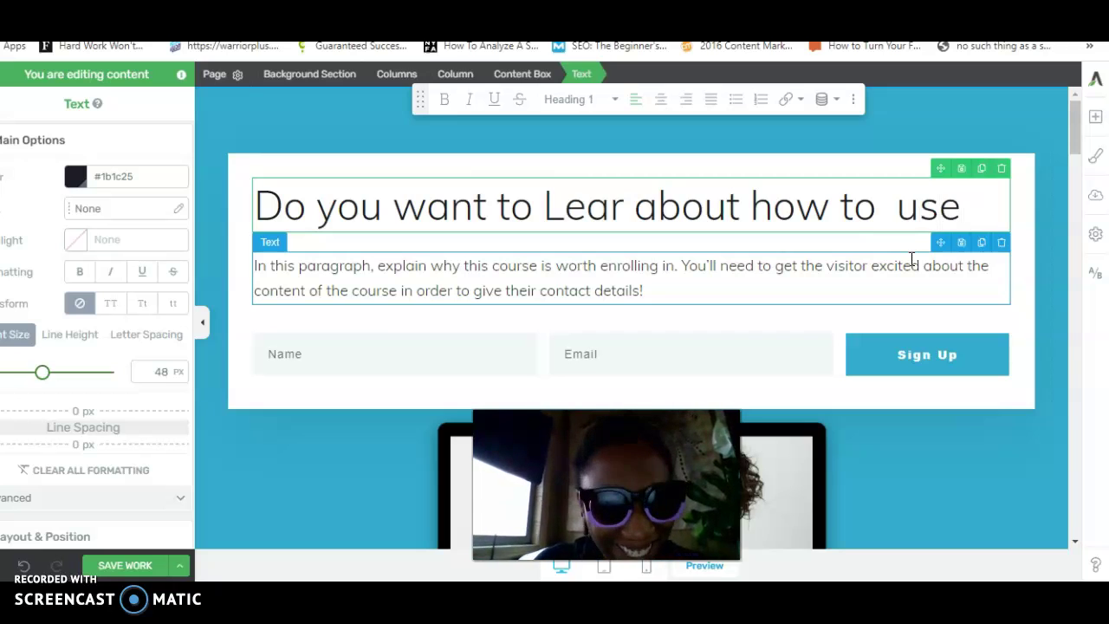
{"action": "type", "text": "Thrive Architect"}
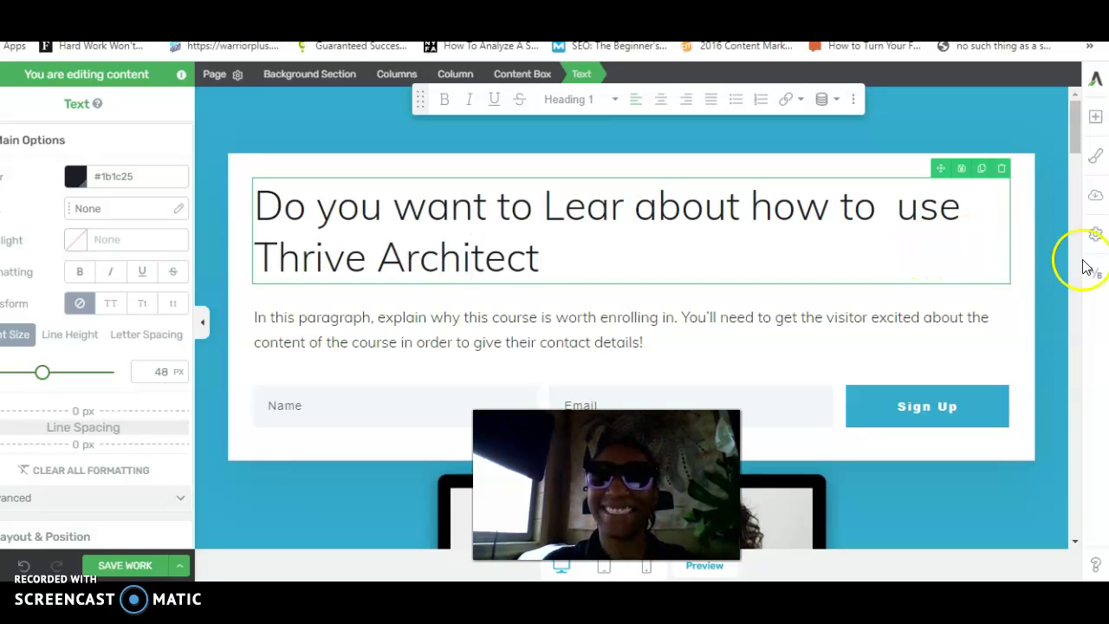
{"action": "left_click", "coordinate": [900, 212]}
{"action": "key", "text": "BackSpace"}
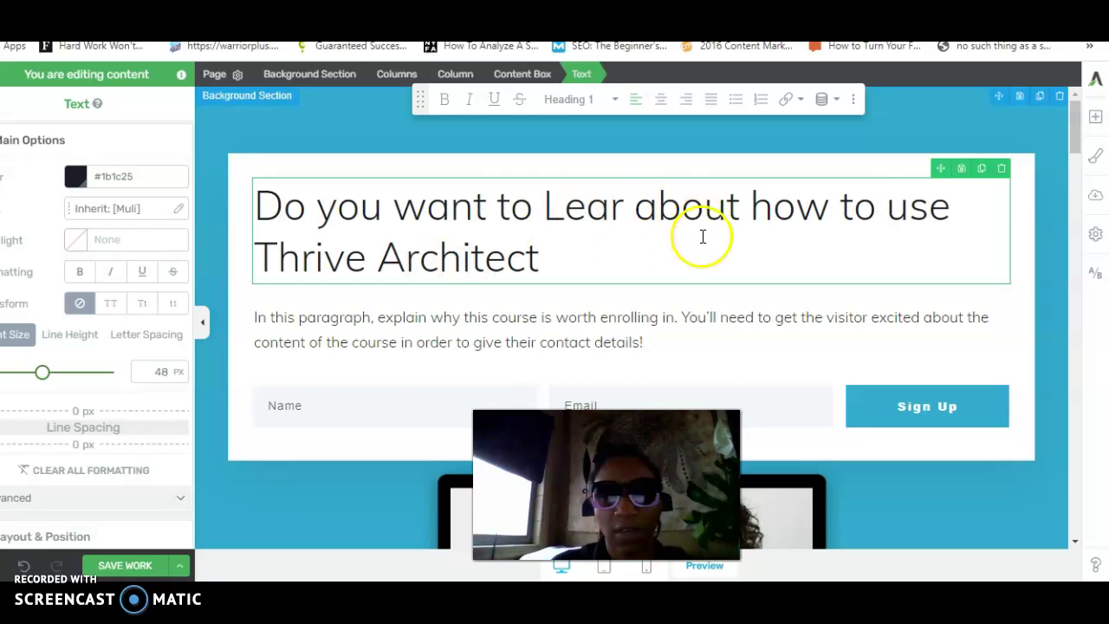
- Try the Heading 3 and Heading 4 styles on the hero headline, then return it to Heading 1
{"action": "left_click", "coordinate": [569, 99]}
{"action": "mouse_move", "coordinate": [638, 288]}
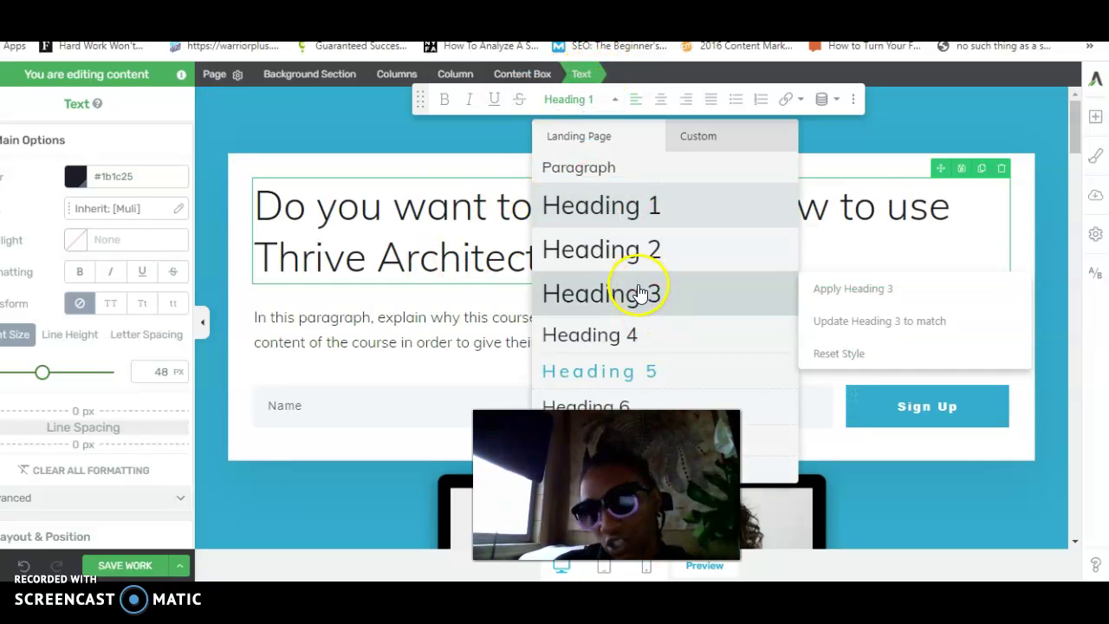
{"action": "left_click", "coordinate": [650, 305]}
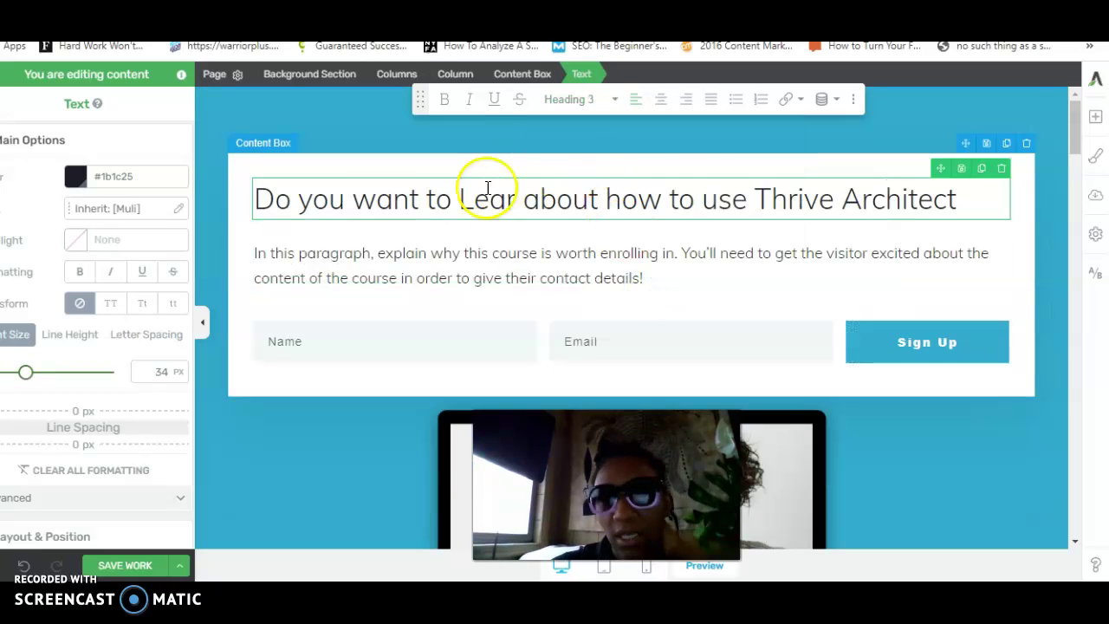
{"action": "left_click", "coordinate": [612, 102]}
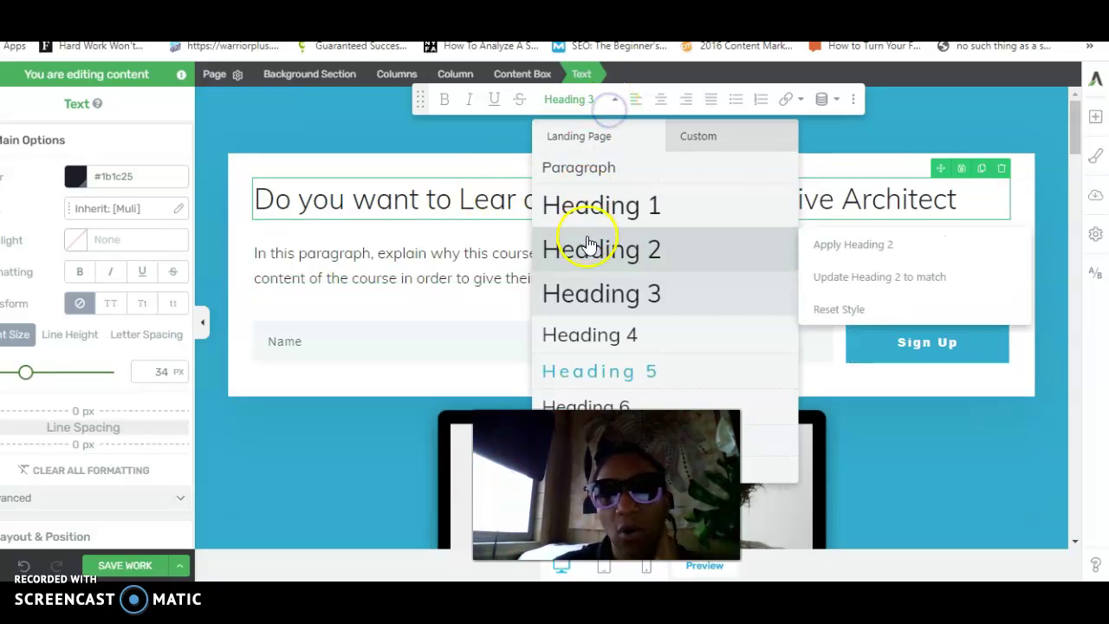
{"action": "left_click", "coordinate": [630, 345]}
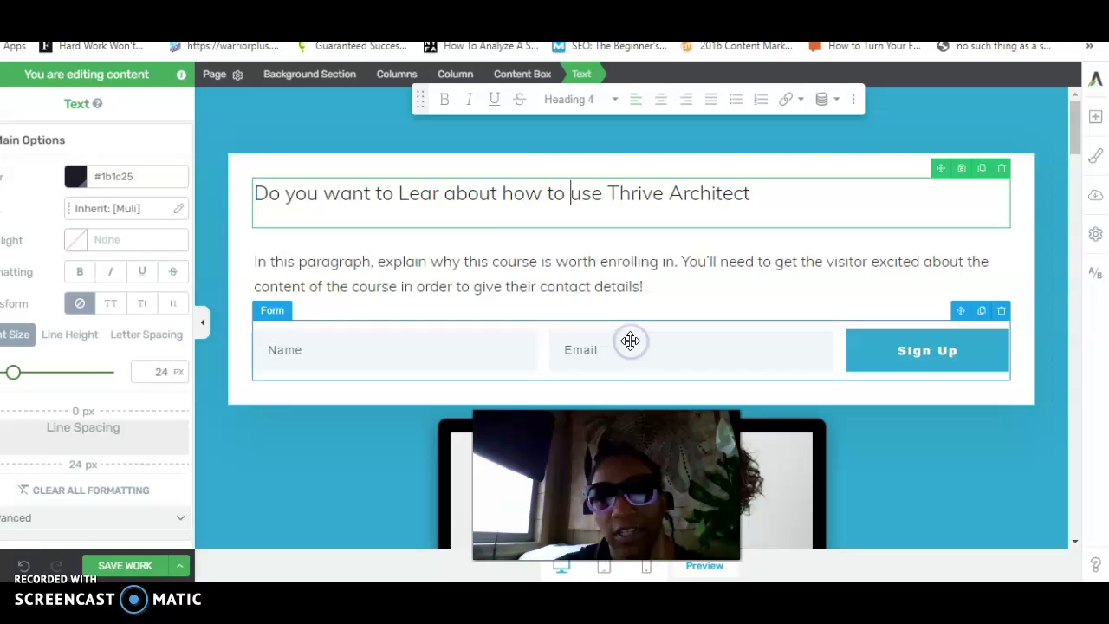
{"action": "left_click", "coordinate": [582, 99]}
{"action": "mouse_move", "coordinate": [558, 165]}
{"action": "left_click", "coordinate": [579, 207]}
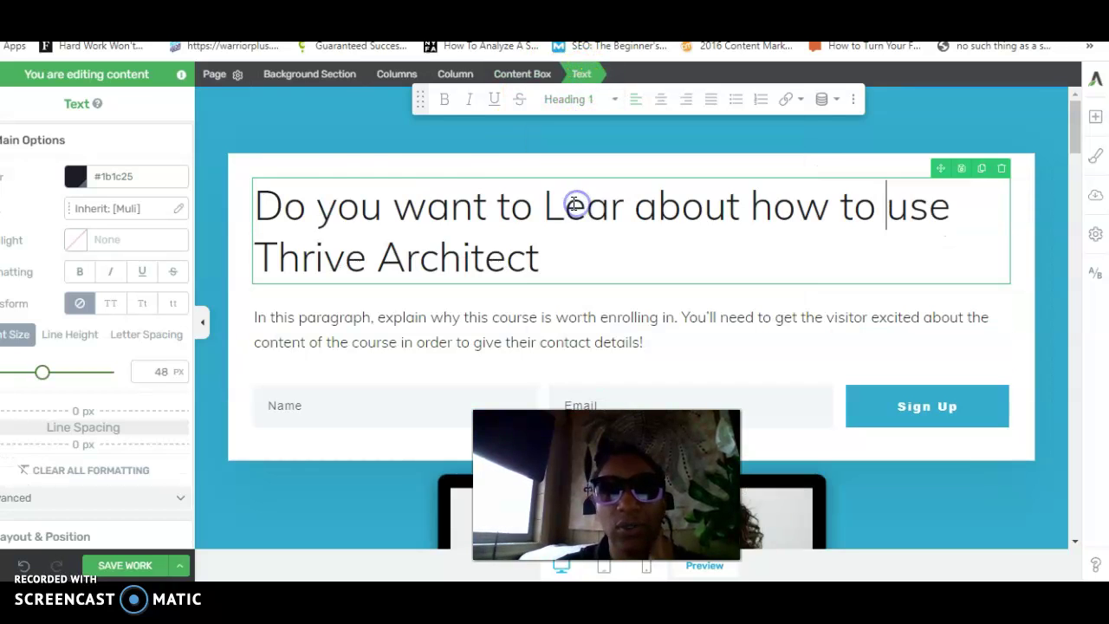
- Delete the first testimonial's name, its photo content box and its text content box from the testimonials section
{"action": "scroll", "coordinate": [337, 327], "scroll_direction": "down", "scroll_amount": 10}
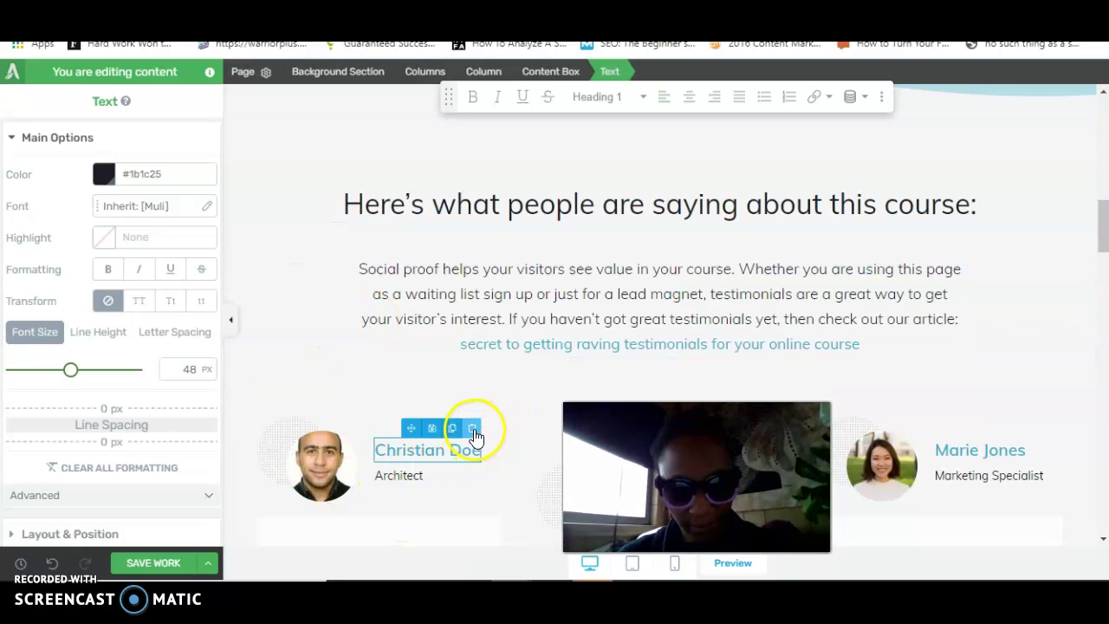
{"action": "left_click", "coordinate": [474, 431]}
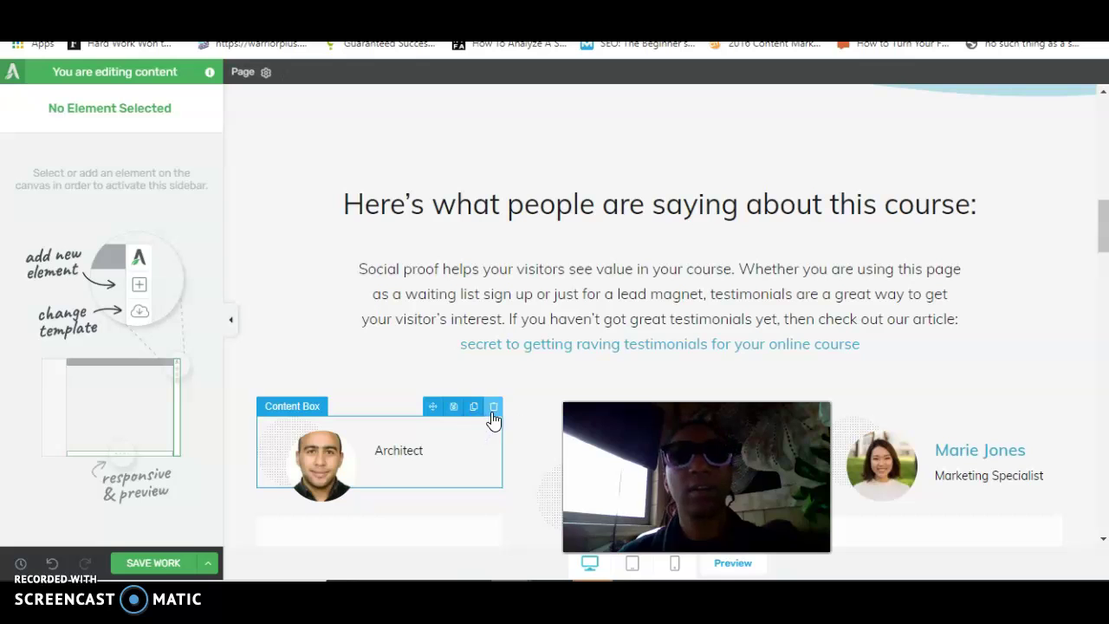
{"action": "left_click", "coordinate": [492, 412]}
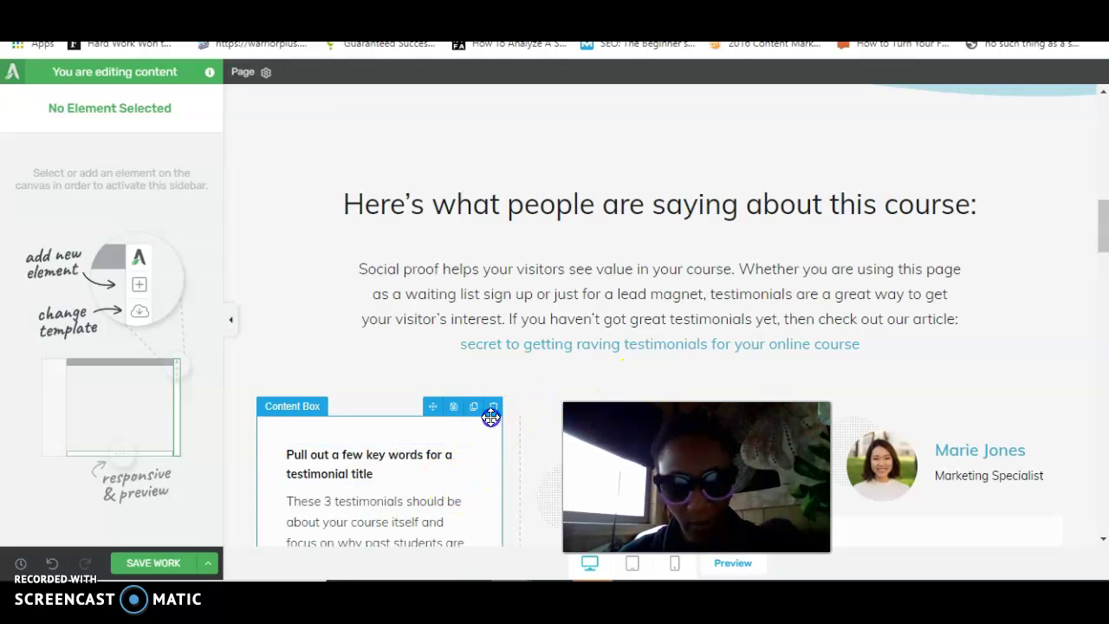
{"action": "left_click", "coordinate": [491, 414]}
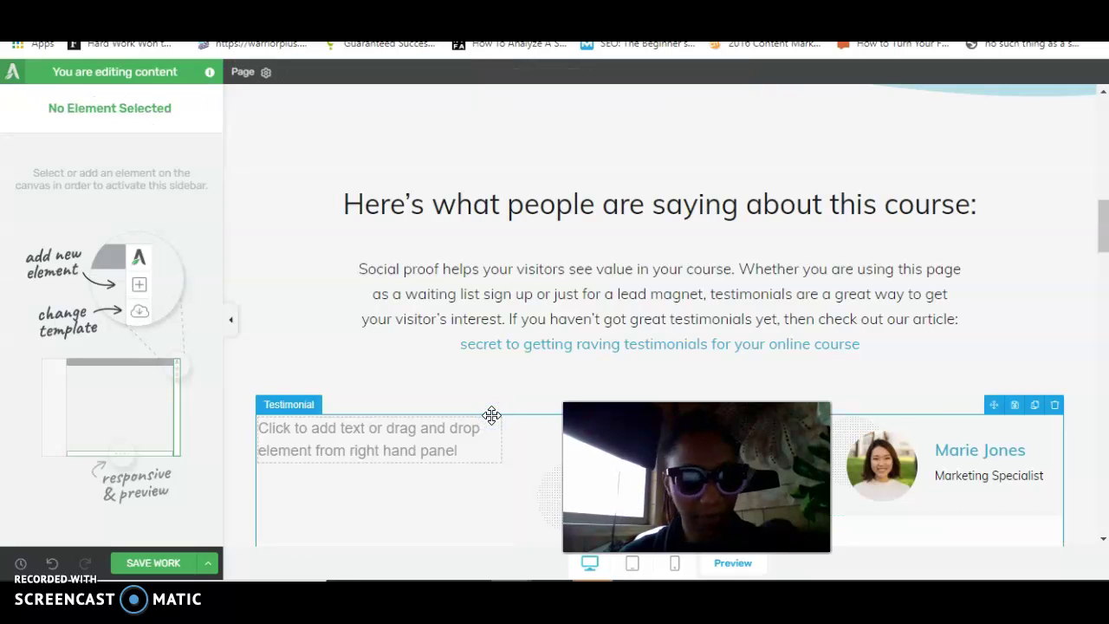
{"action": "left_click", "coordinate": [492, 564]}
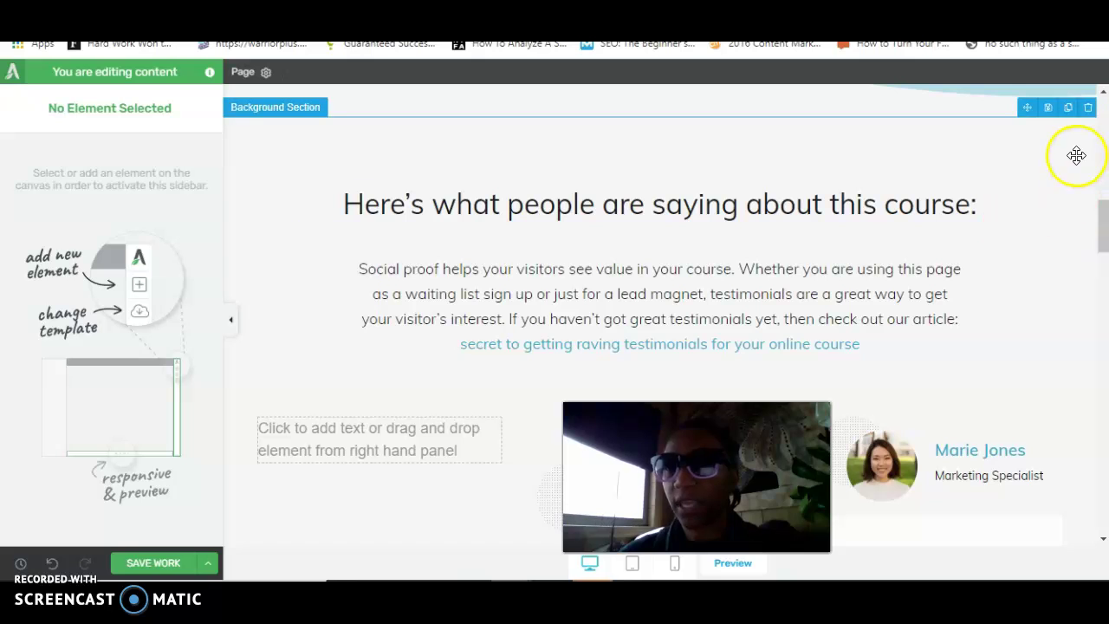
- Delete the content box holding the woman's photo from the About the Author section
{"action": "mouse_move", "coordinate": [1066, 113]}
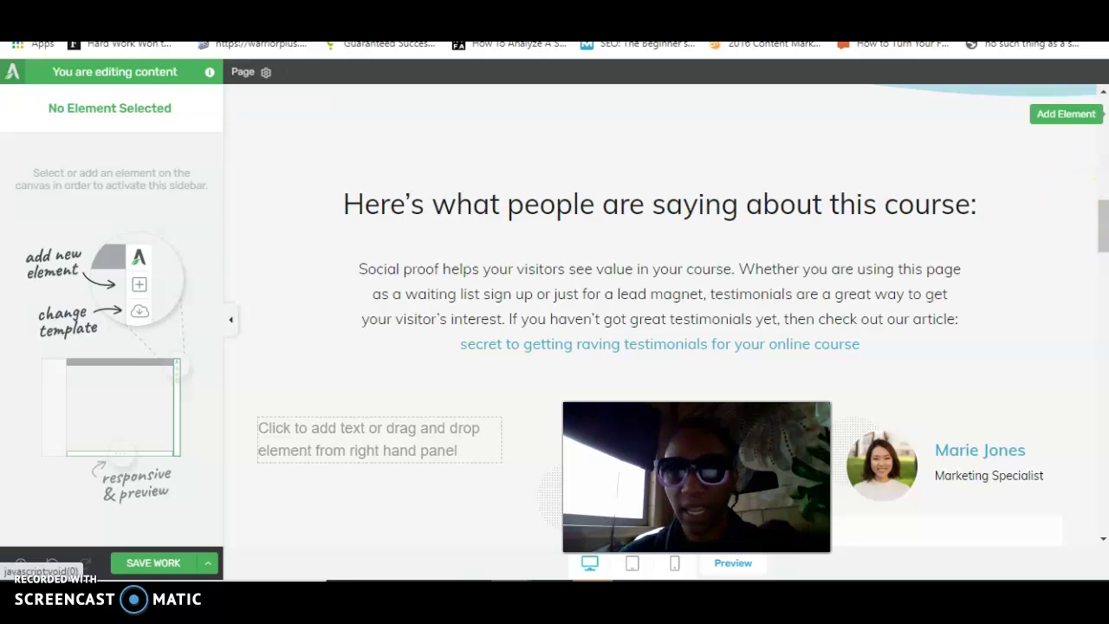
{"action": "scroll", "coordinate": [948, 222], "scroll_direction": "up", "scroll_amount": 6}
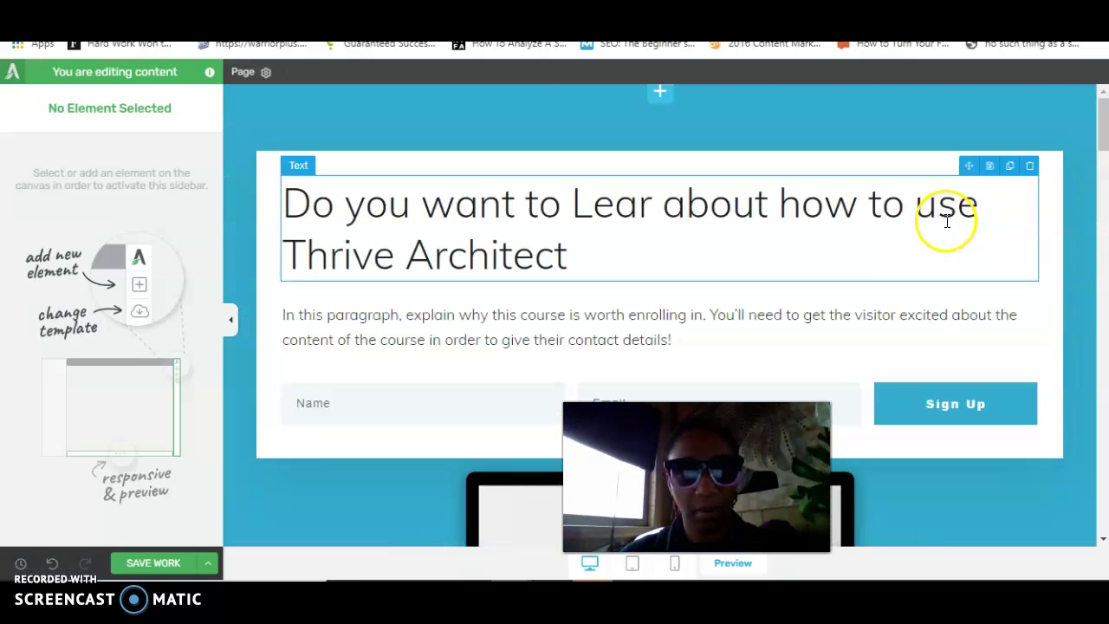
{"action": "scroll", "coordinate": [947, 221], "scroll_direction": "down", "scroll_amount": 15}
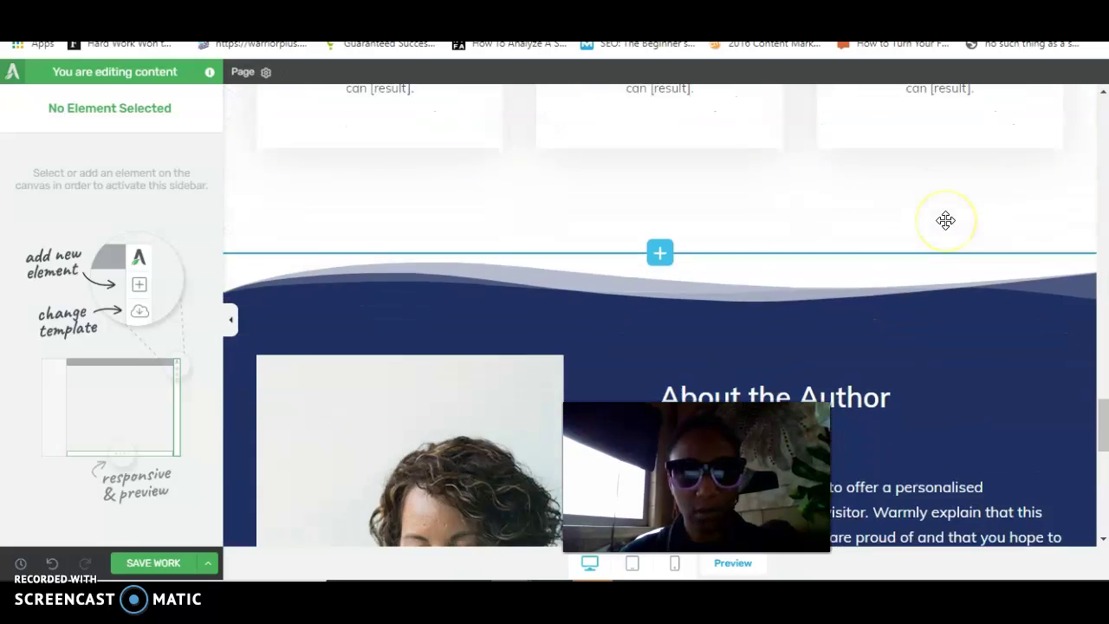
{"action": "scroll", "coordinate": [946, 220], "scroll_direction": "down", "scroll_amount": 4}
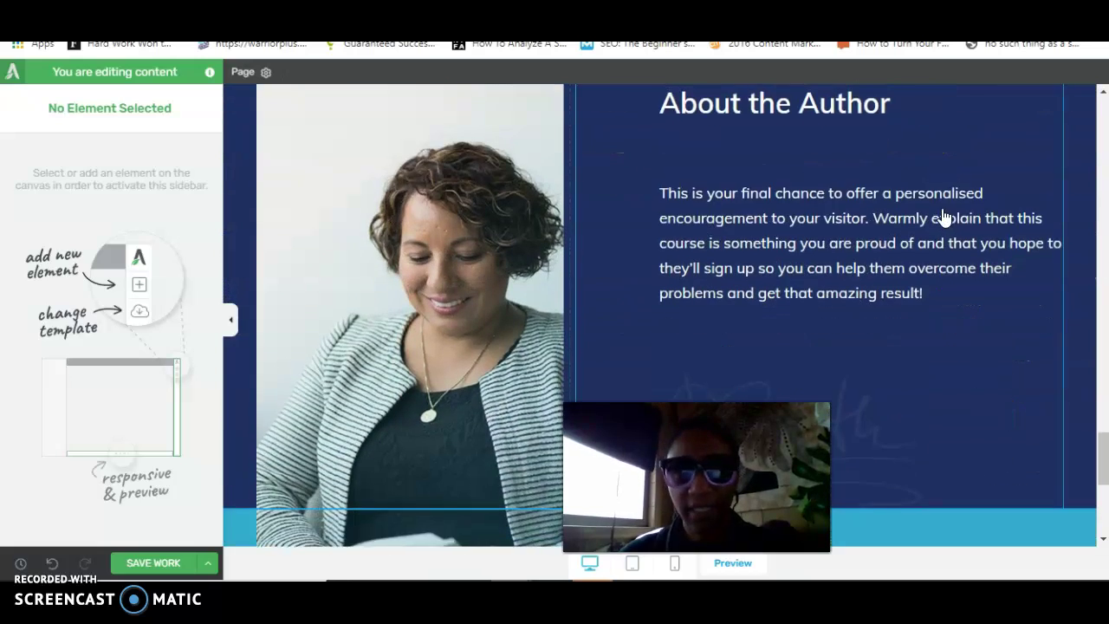
{"action": "scroll", "coordinate": [945, 220], "scroll_direction": "up", "scroll_amount": 1}
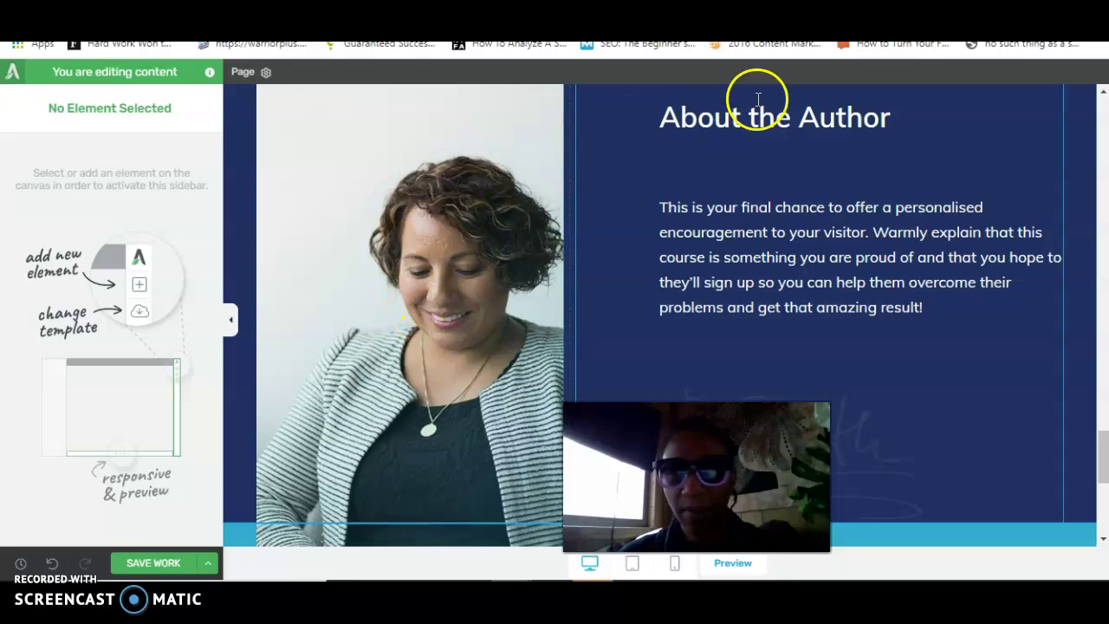
{"action": "left_click", "coordinate": [1066, 113]}
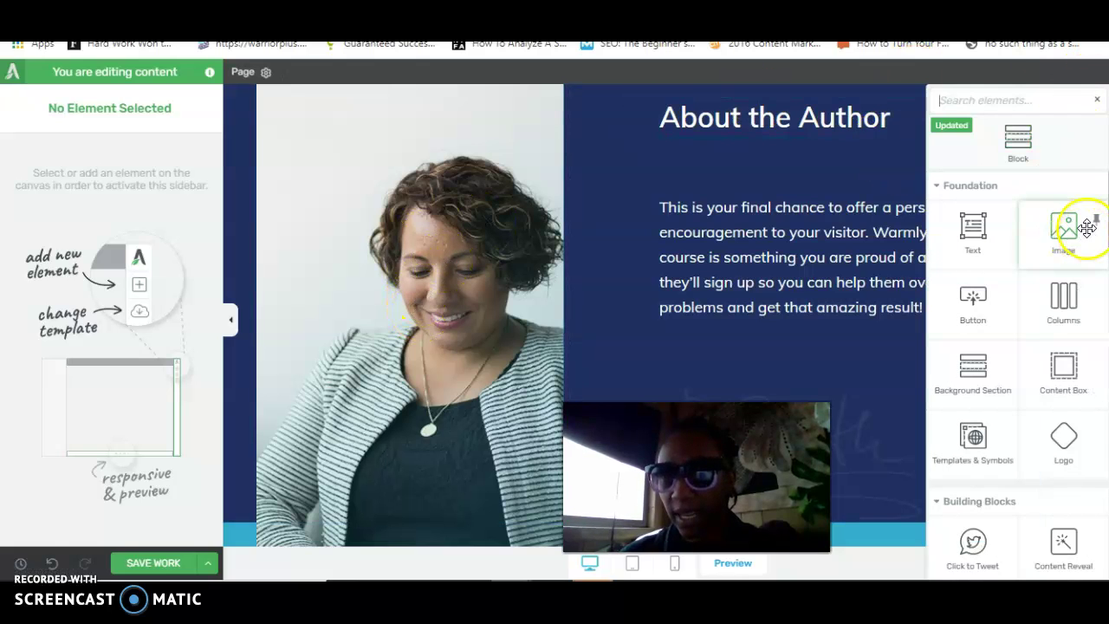
{"action": "left_click", "coordinate": [459, 267]}
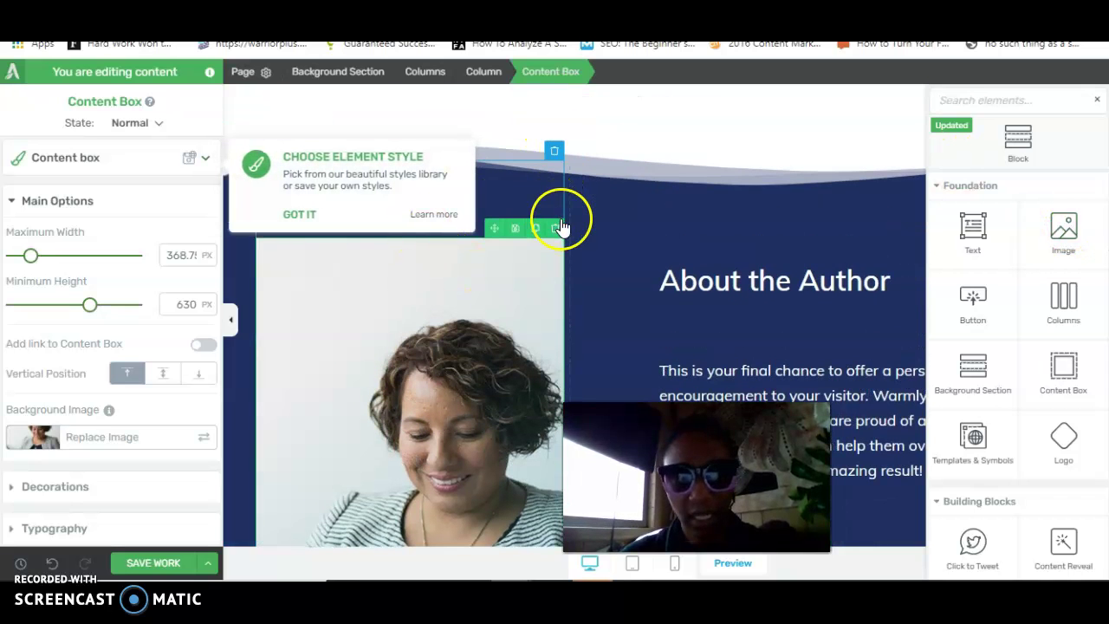
{"action": "left_click", "coordinate": [557, 228]}
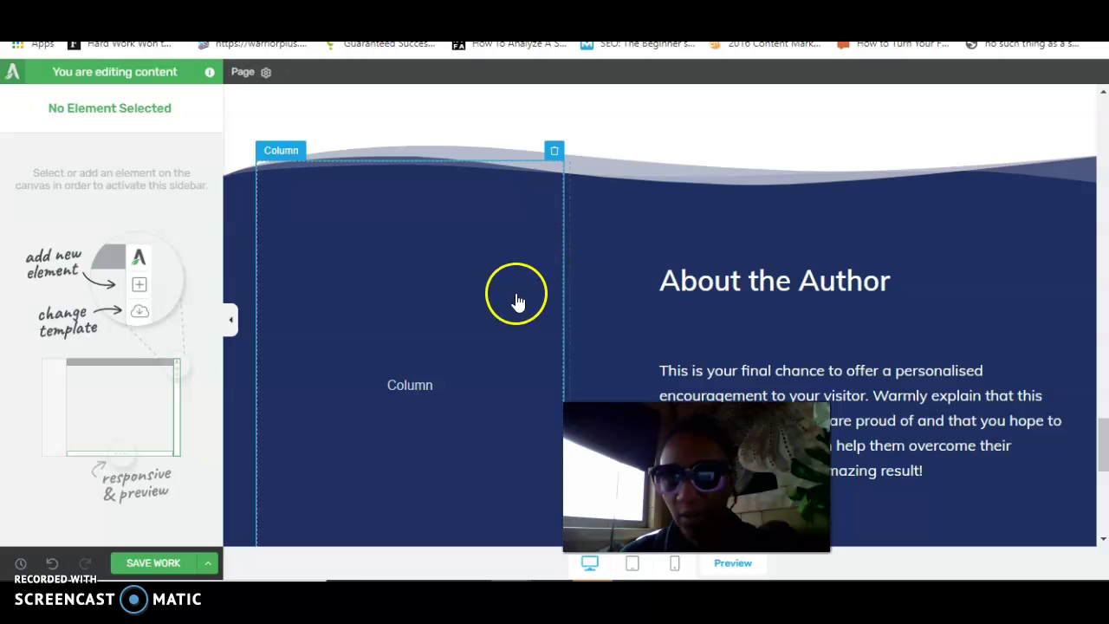
- Add an Image element to the page using MY-FACE-1.png from the media library
{"action": "left_click", "coordinate": [411, 433]}
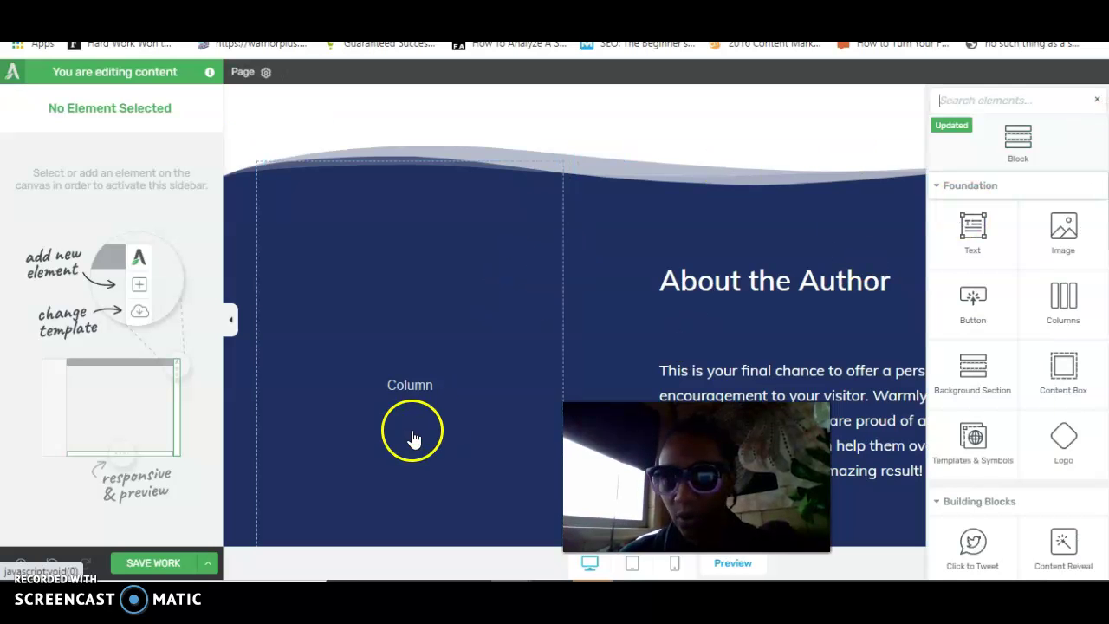
{"action": "left_click_drag", "start_coordinate": [1075, 227], "coordinate": [650, 338]}
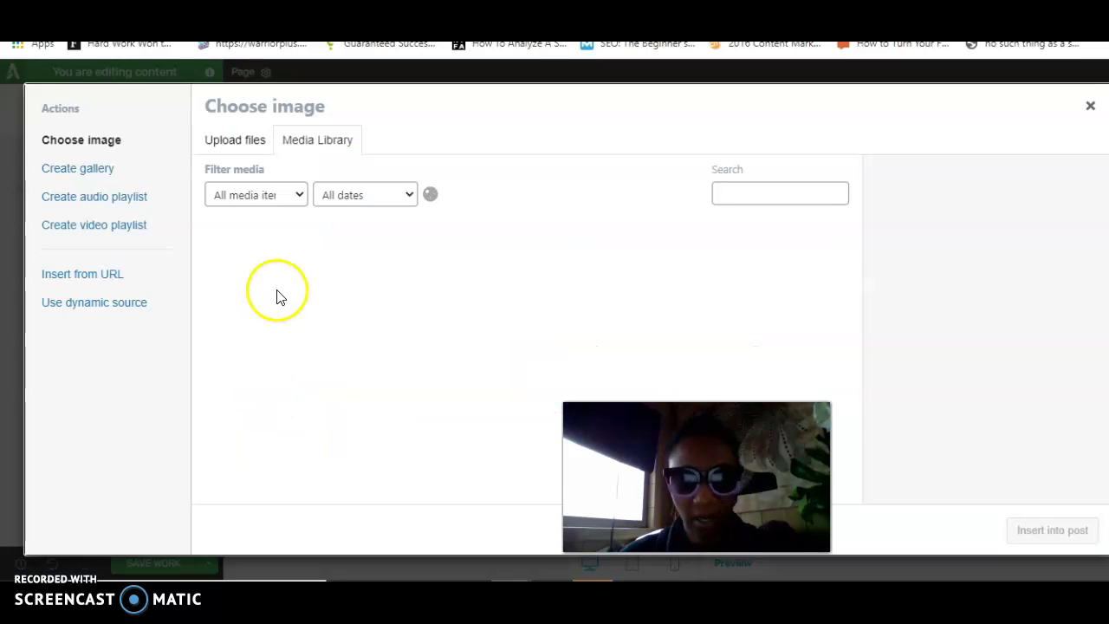
{"action": "scroll", "coordinate": [404, 347], "scroll_direction": "down", "scroll_amount": 5}
{"action": "scroll", "coordinate": [401, 349], "scroll_direction": "down", "scroll_amount": 2}
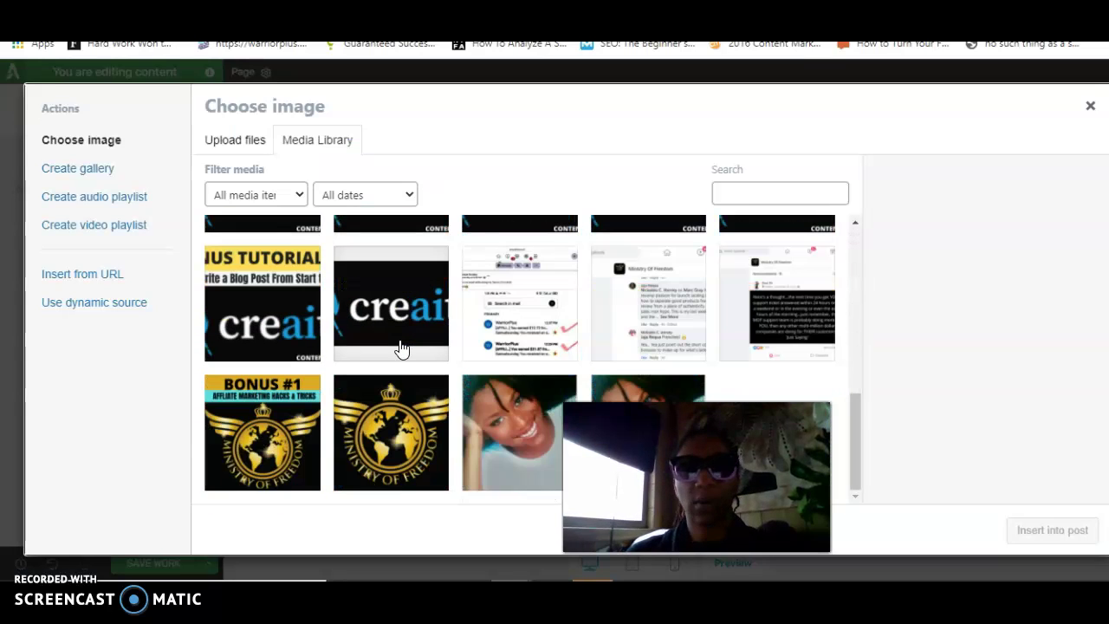
{"action": "left_click", "coordinate": [502, 446]}
{"action": "left_click", "coordinate": [750, 329]}
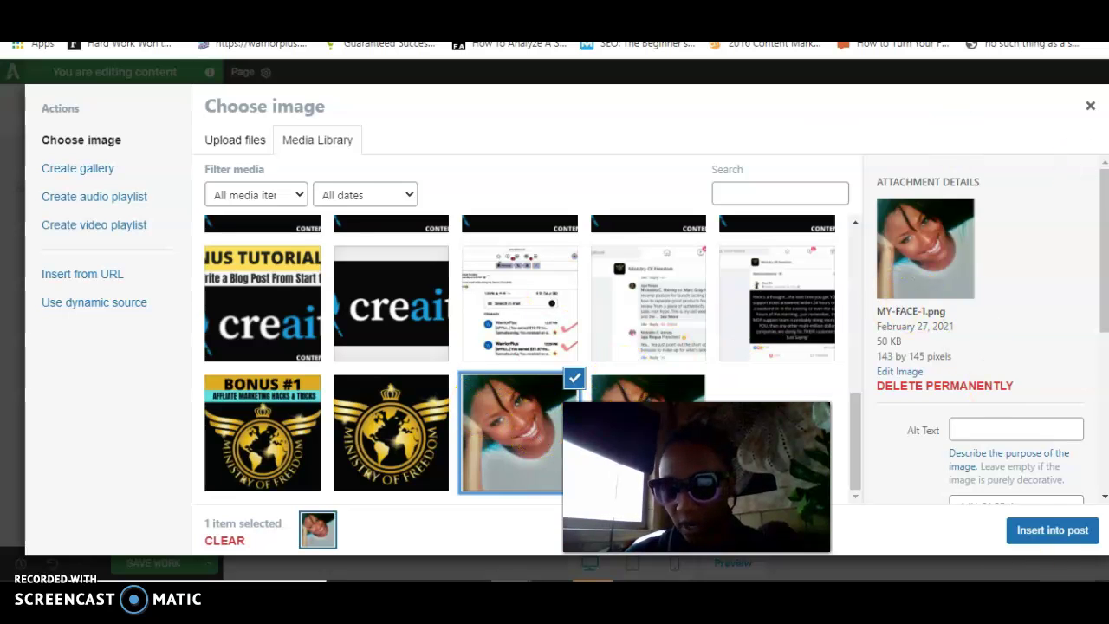
{"action": "left_click", "coordinate": [1025, 537]}
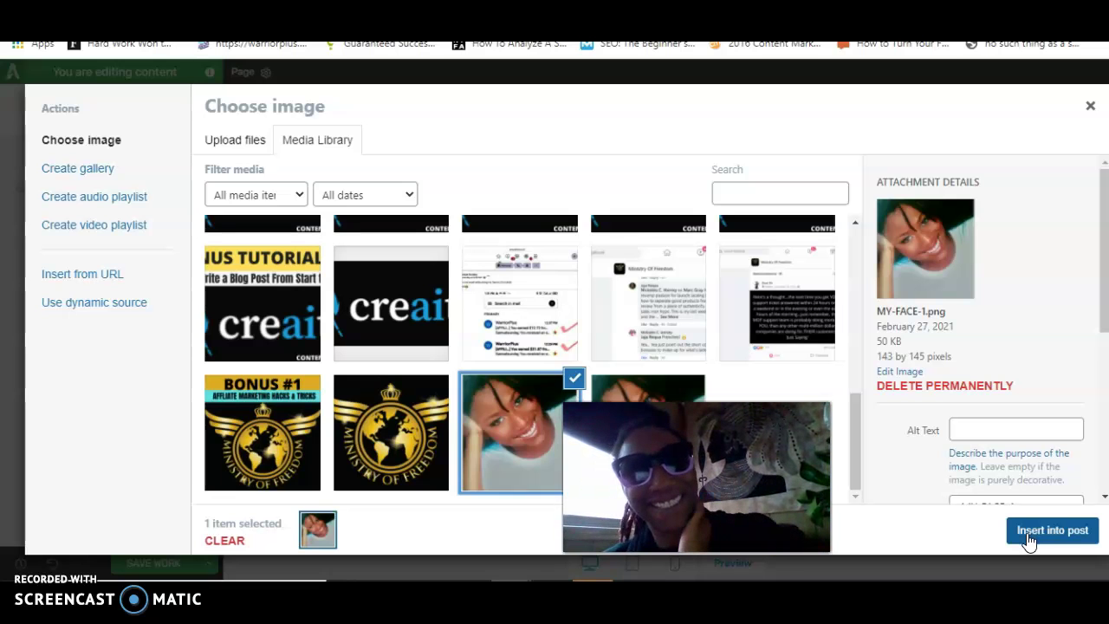
{"action": "left_click", "coordinate": [1028, 539]}
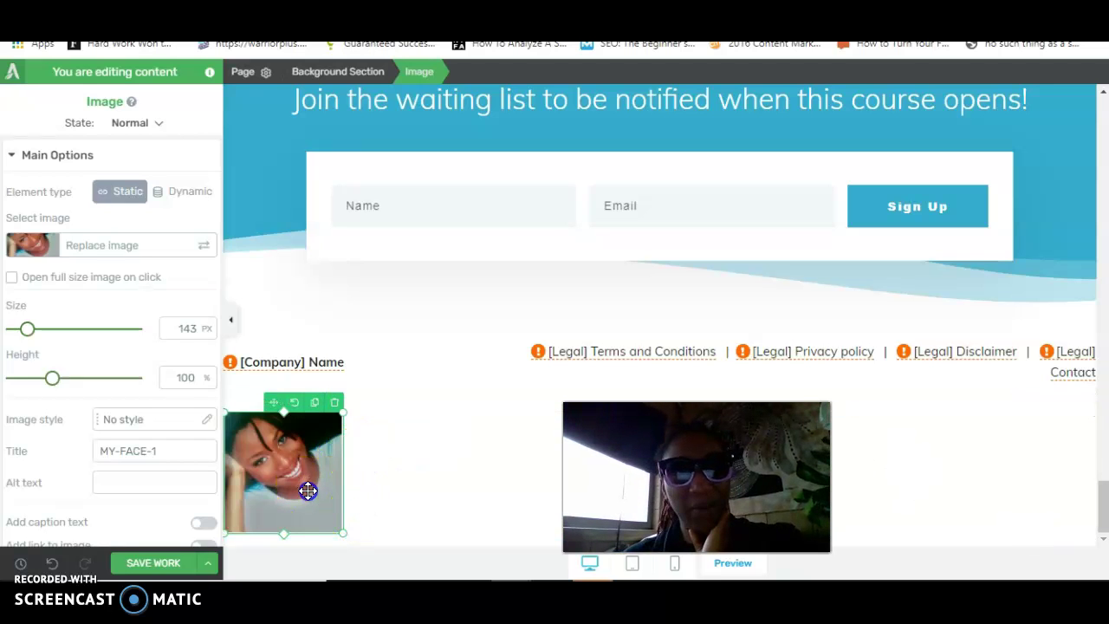
- Move the inserted portrait from the page footer into the empty column beside the About the Author text
{"action": "left_click", "coordinate": [396, 273]}
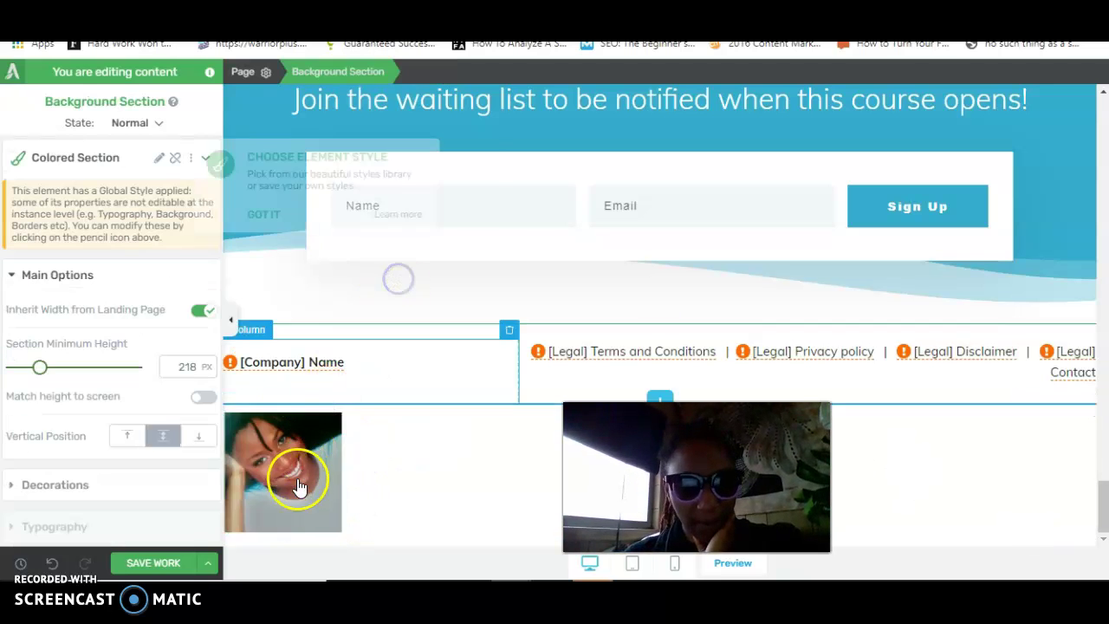
{"action": "left_click_drag", "start_coordinate": [297, 492], "coordinate": [335, 316]}
{"action": "left_click_drag", "start_coordinate": [401, 213], "coordinate": [384, 409]}
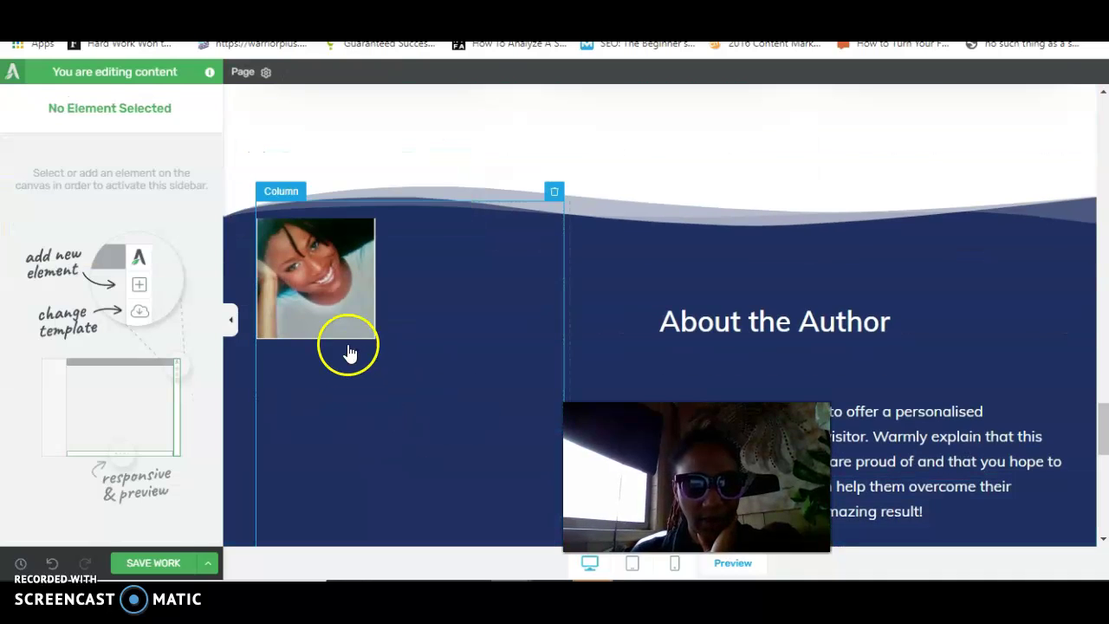
- Enlarge the author portrait to about 369 px wide so it fills its column, and select the text column beside it
{"action": "left_click", "coordinate": [340, 311]}
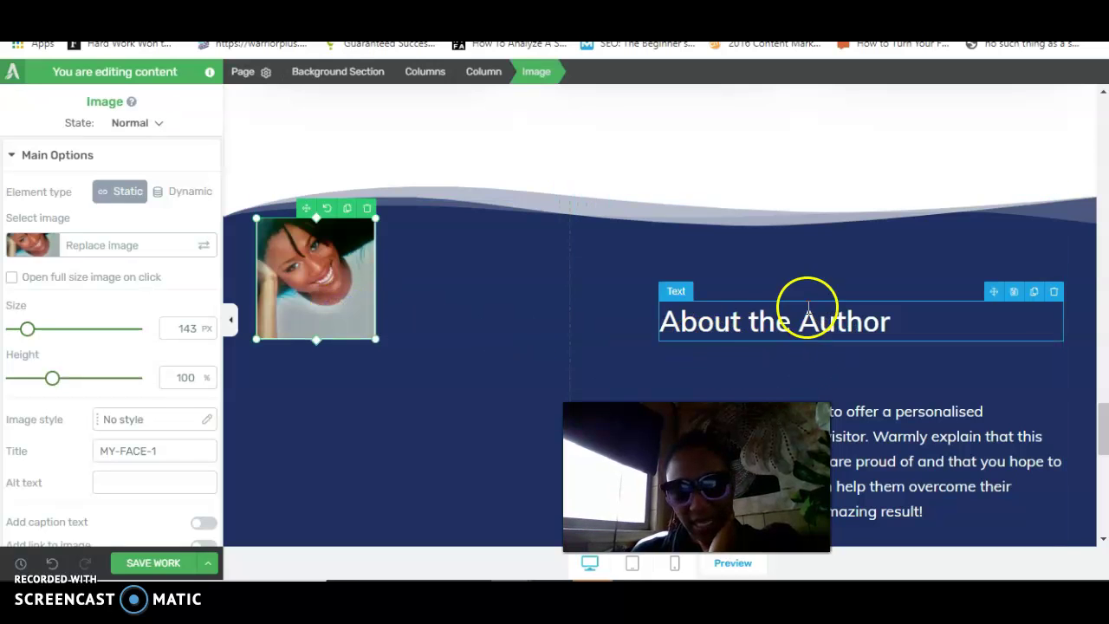
{"action": "left_click_drag", "start_coordinate": [371, 339], "coordinate": [522, 539]}
{"action": "left_click", "coordinate": [433, 470]}
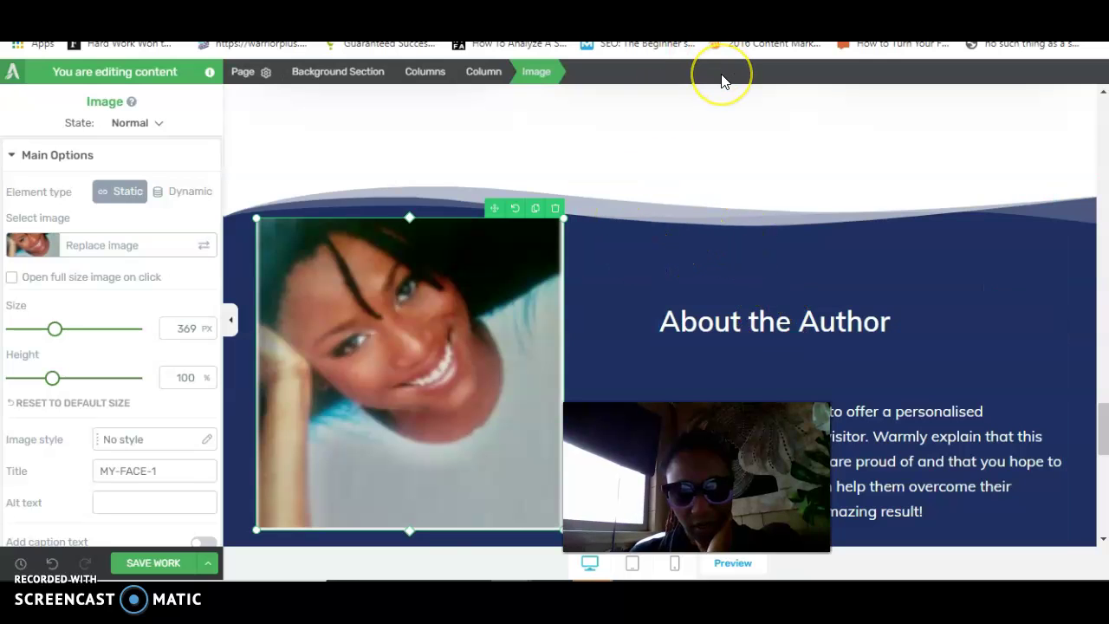
{"action": "left_click", "coordinate": [484, 71]}
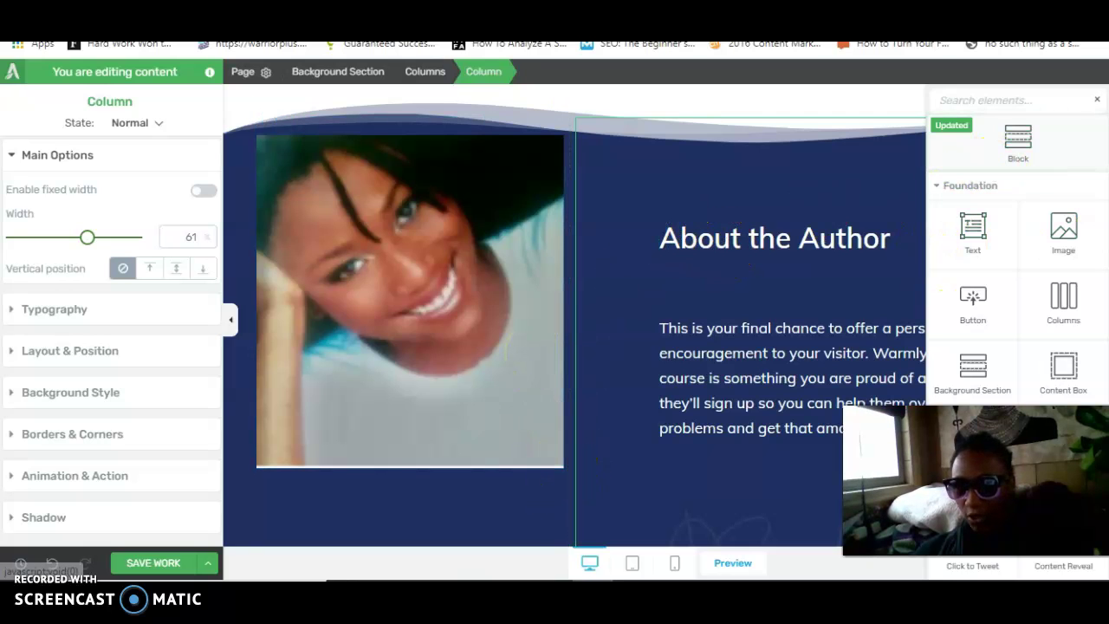
- Add a Button element to the page below the footer and change its label to "Check it out Now"
{"action": "scroll", "coordinate": [1017, 312], "scroll_direction": "down", "scroll_amount": 2}
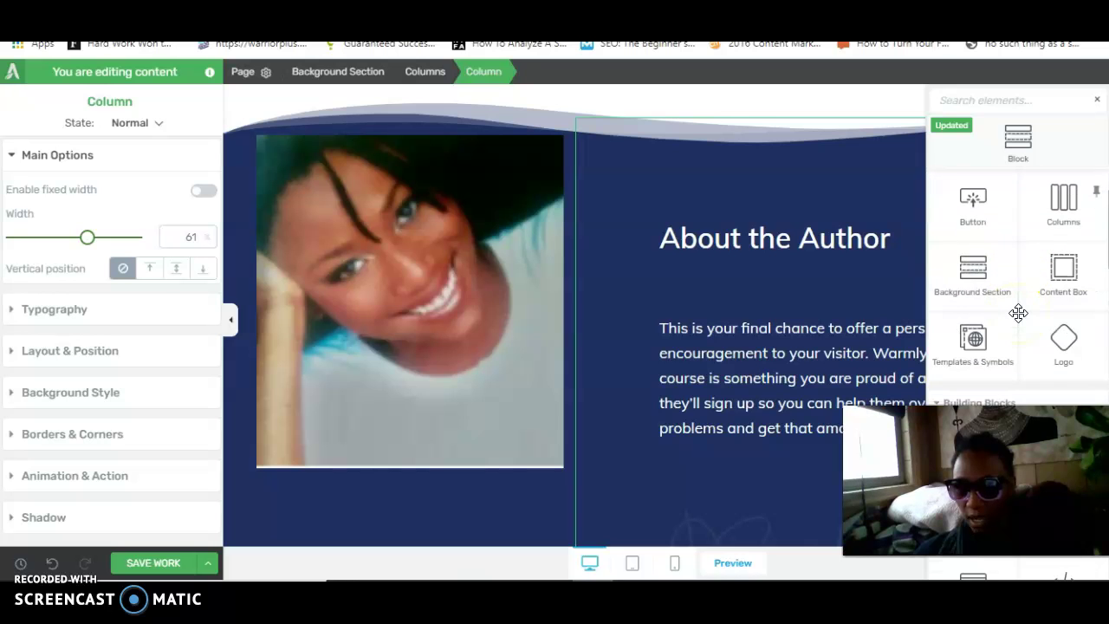
{"action": "left_click_drag", "start_coordinate": [971, 246], "coordinate": [676, 297]}
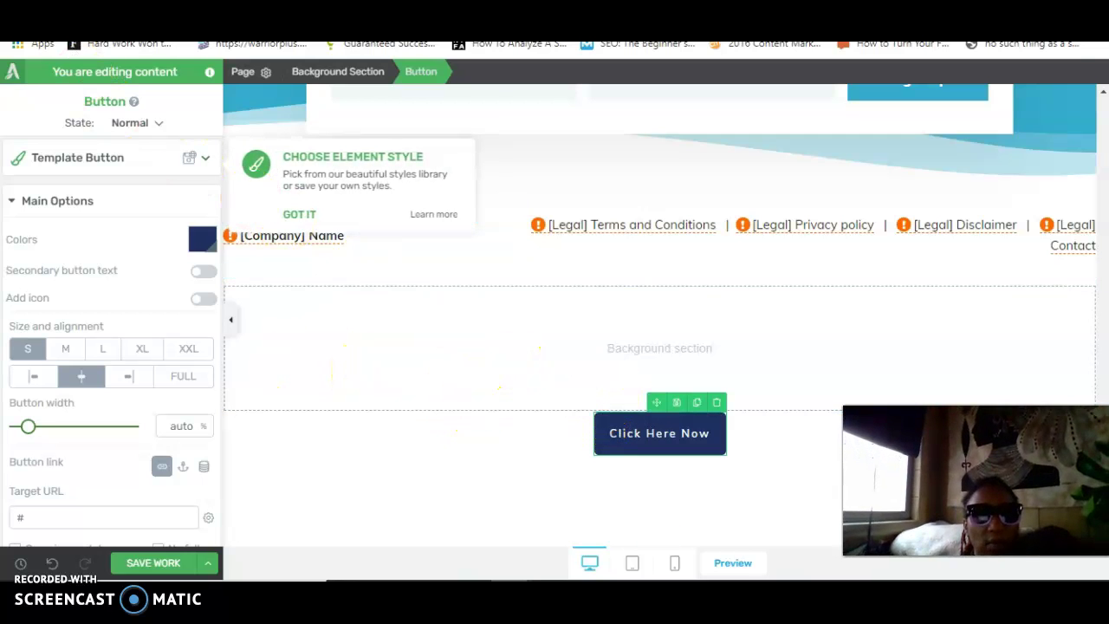
{"action": "left_click", "coordinate": [703, 433]}
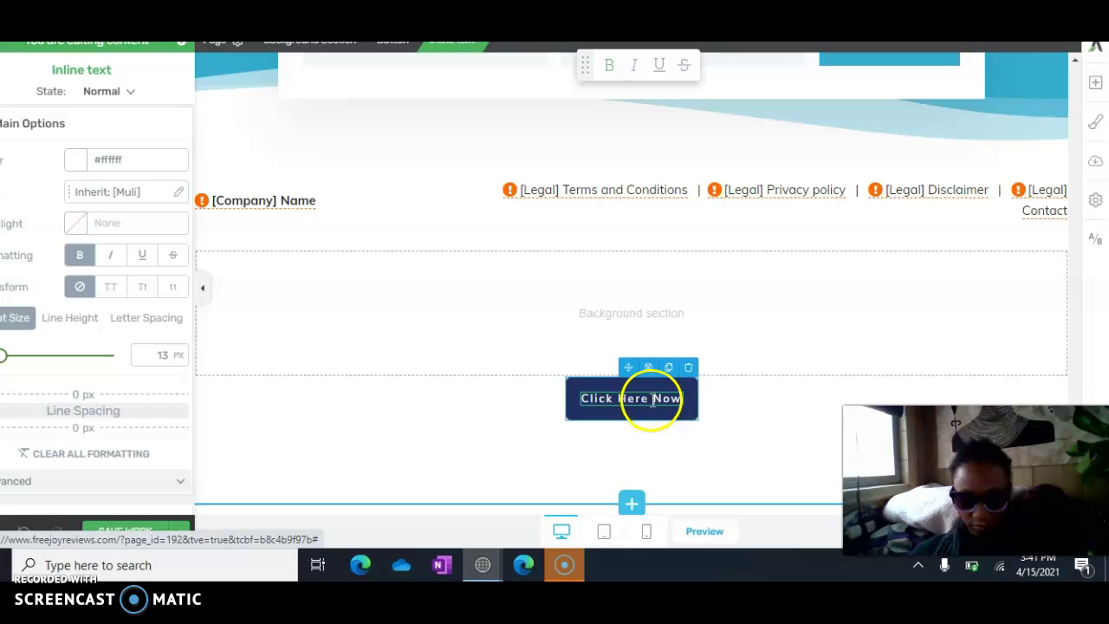
{"action": "key", "text": "BackSpace"}
{"action": "key", "text": "BackSpace"}
{"action": "key", "text": "BackSpace"}
{"action": "key", "text": "BackSpace"}
{"action": "key", "text": "BackSpace"}
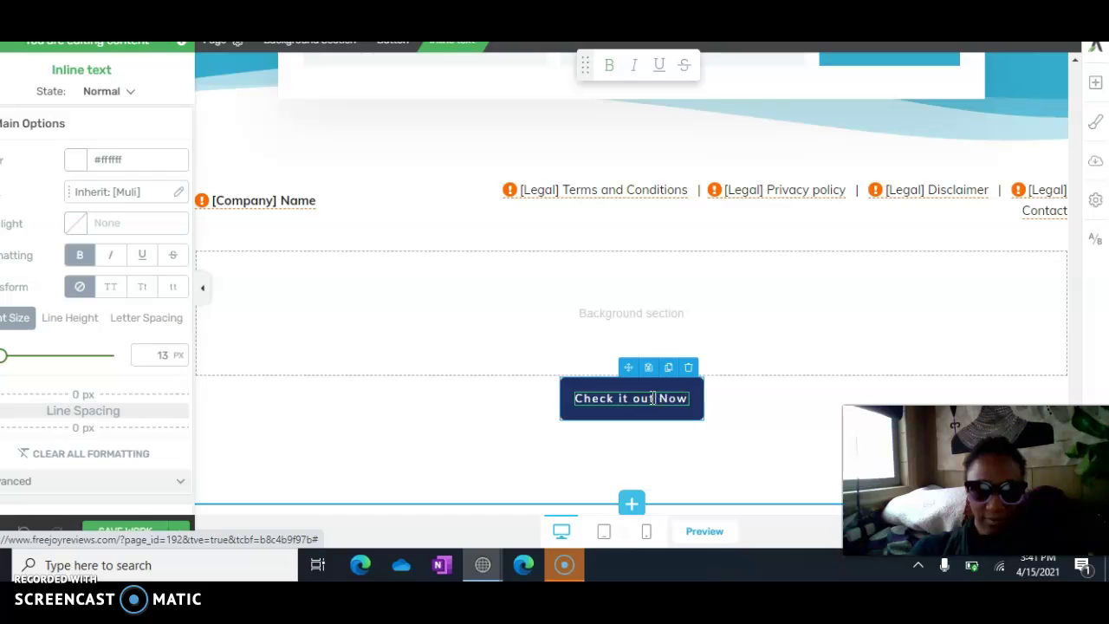
{"action": "left_click", "coordinate": [721, 438]}
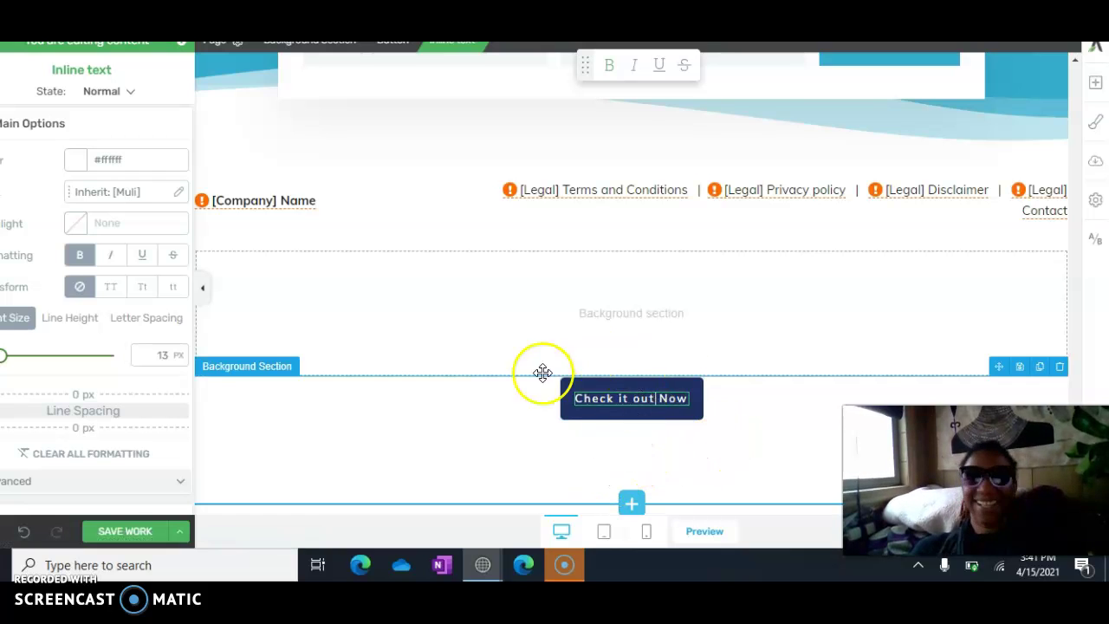
- Add a Countdown element to the page using the Countdown timer 04 template, and select it
{"action": "left_click", "coordinate": [1094, 81]}
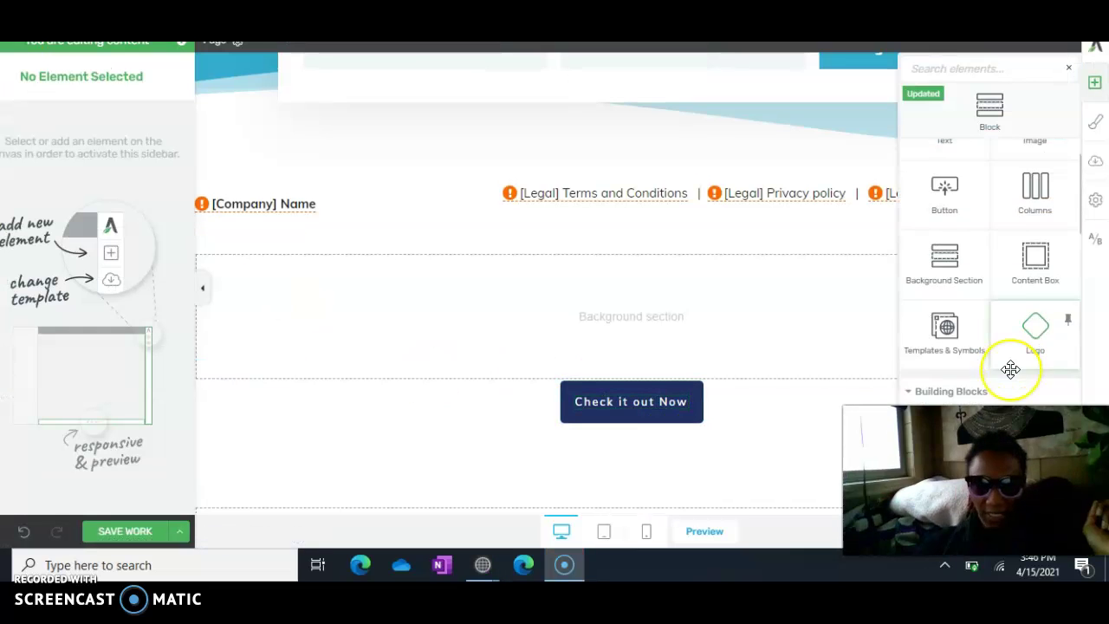
{"action": "left_click", "coordinate": [978, 387]}
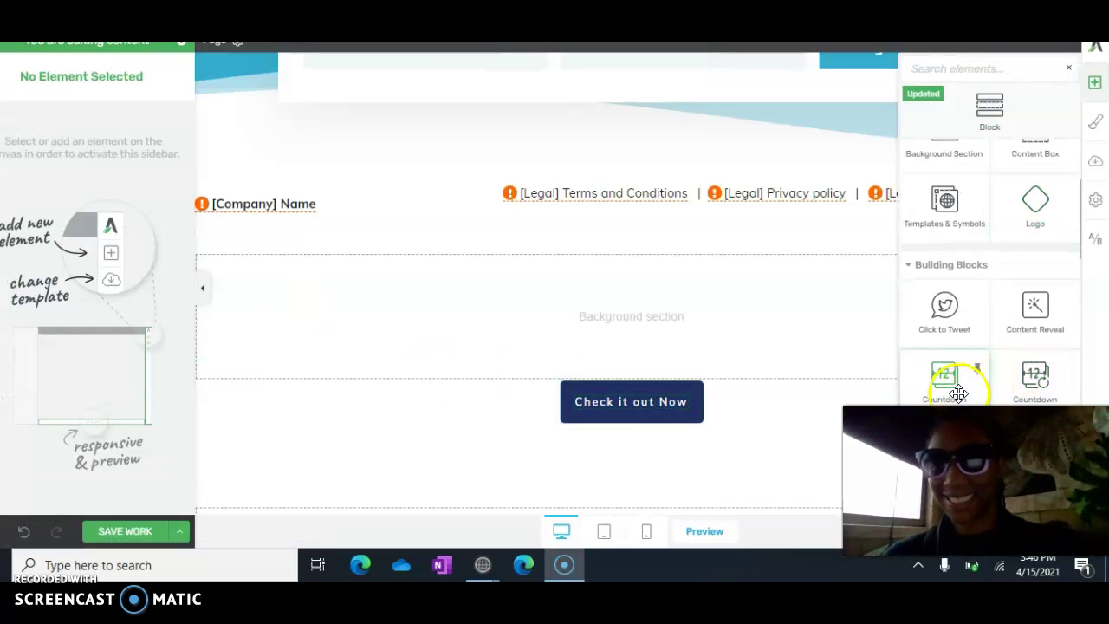
{"action": "left_click_drag", "start_coordinate": [947, 382], "coordinate": [698, 290]}
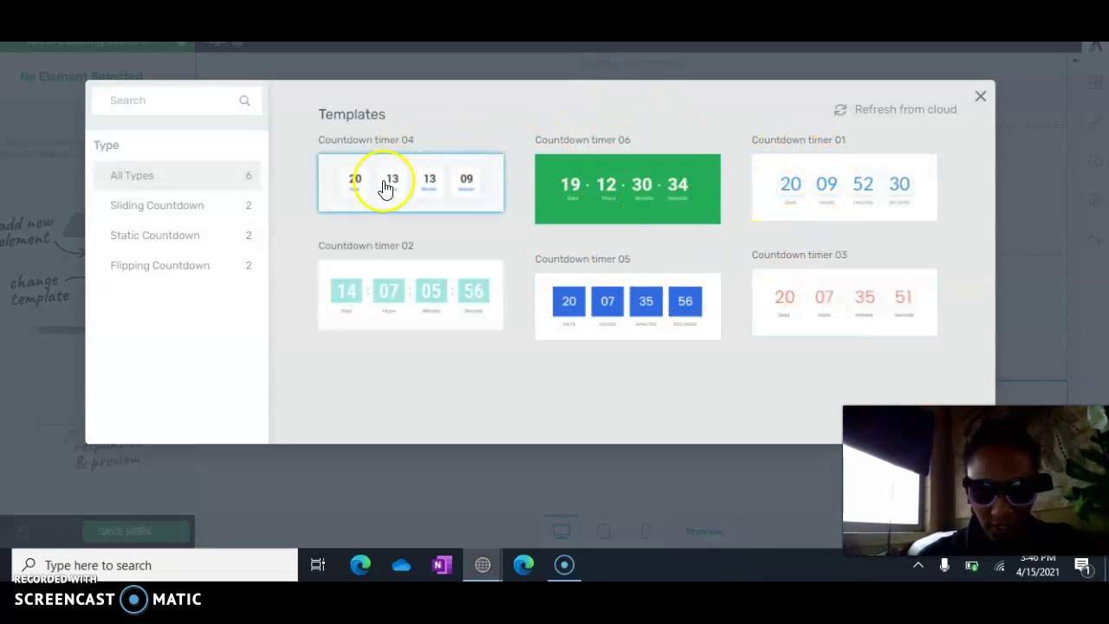
{"action": "left_click", "coordinate": [442, 188]}
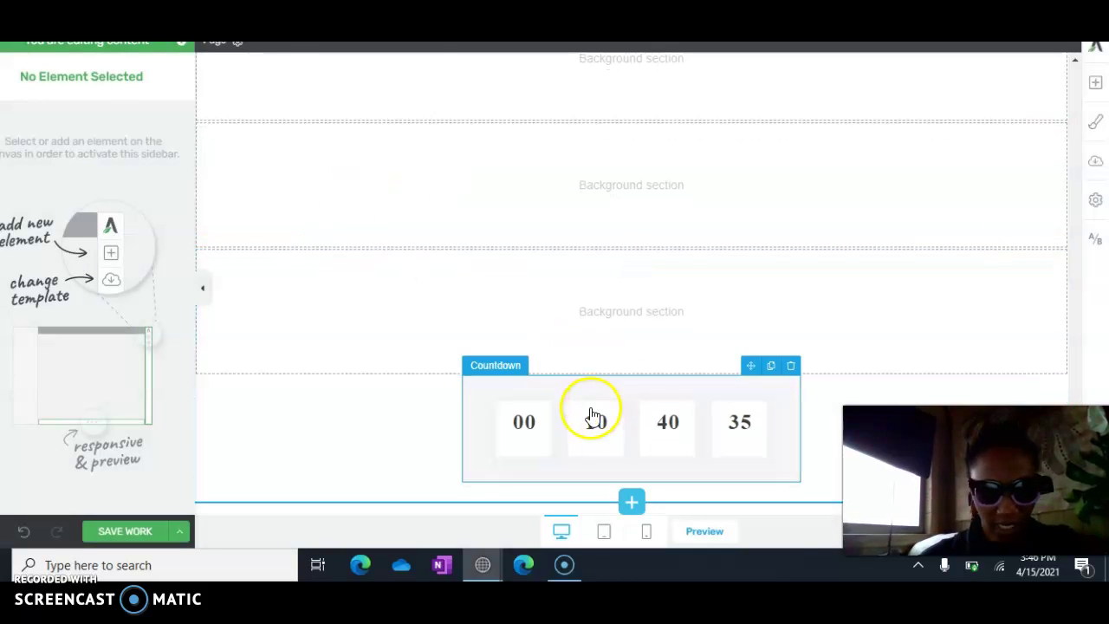
{"action": "left_click", "coordinate": [504, 373]}
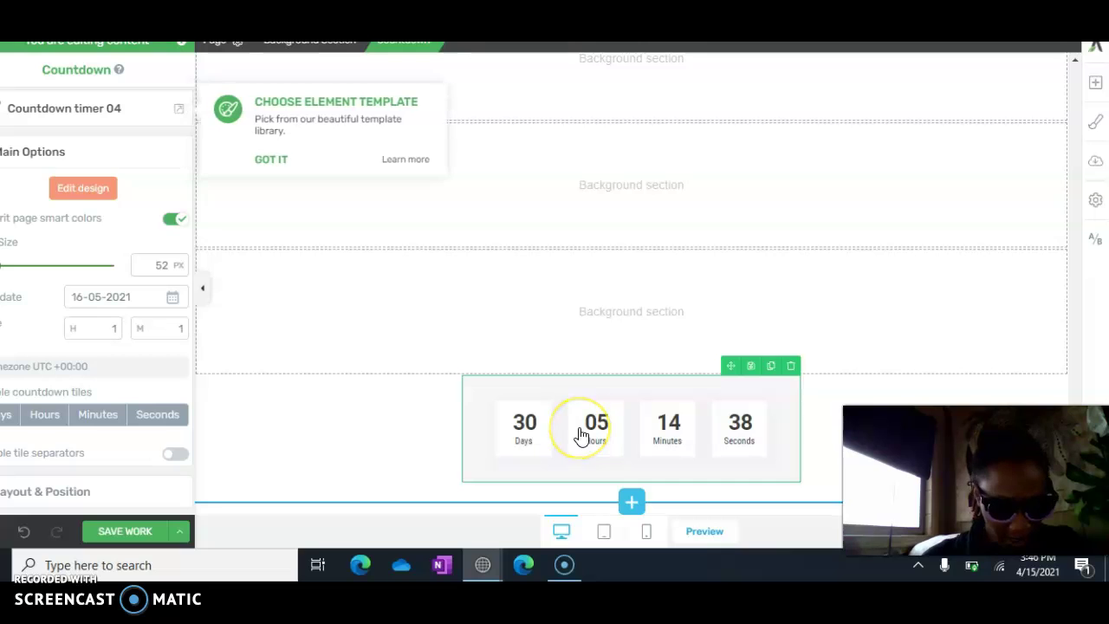
- Try hiding the Days and Hours tiles of the countdown timer and restore both
{"action": "left_click_drag", "start_coordinate": [581, 435], "coordinate": [24, 426]}
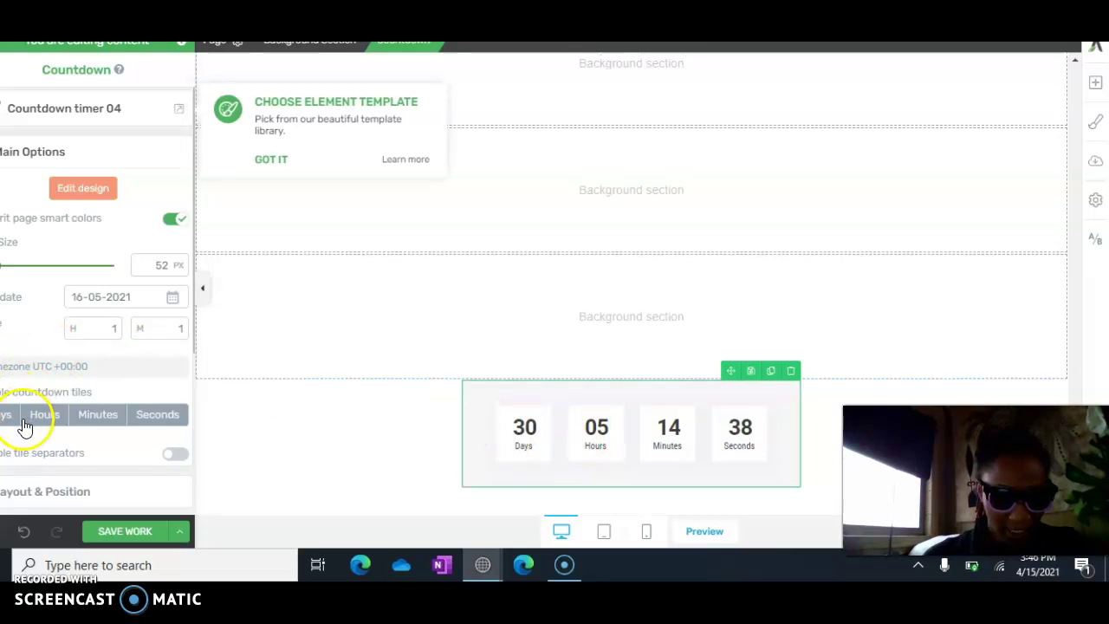
{"action": "left_click", "coordinate": [10, 419]}
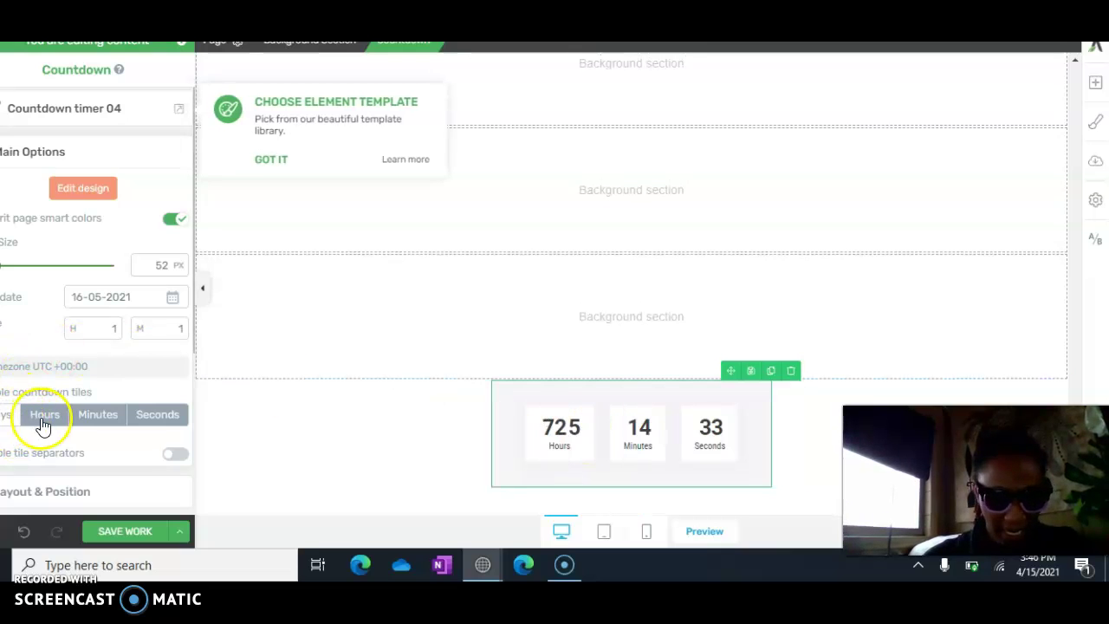
{"action": "left_click", "coordinate": [7, 420]}
{"action": "left_click", "coordinate": [46, 418]}
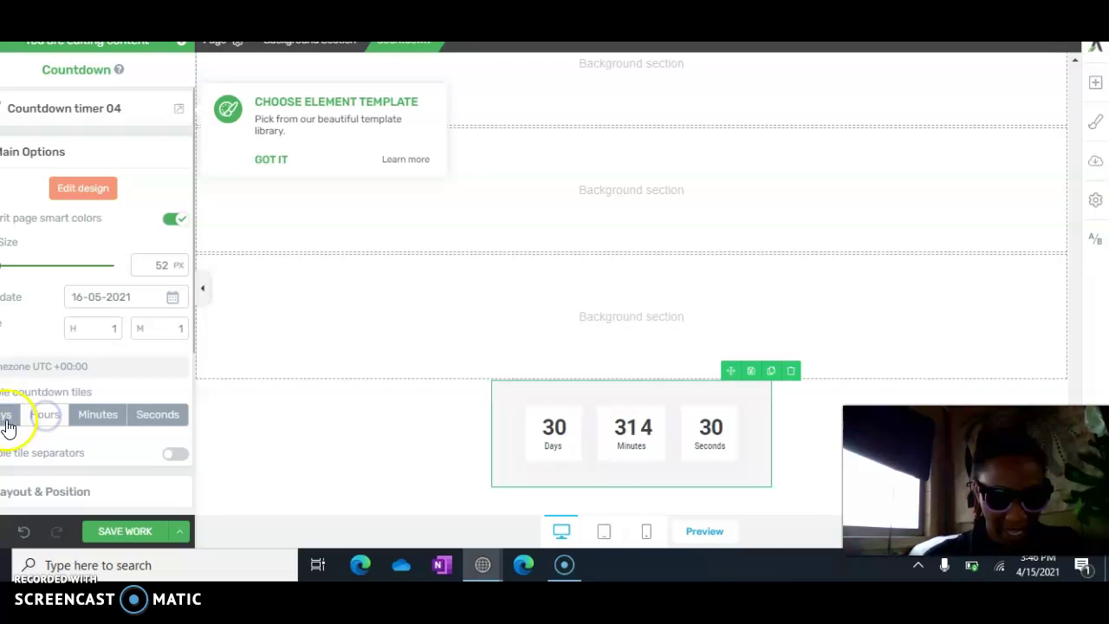
{"action": "left_click", "coordinate": [7, 420]}
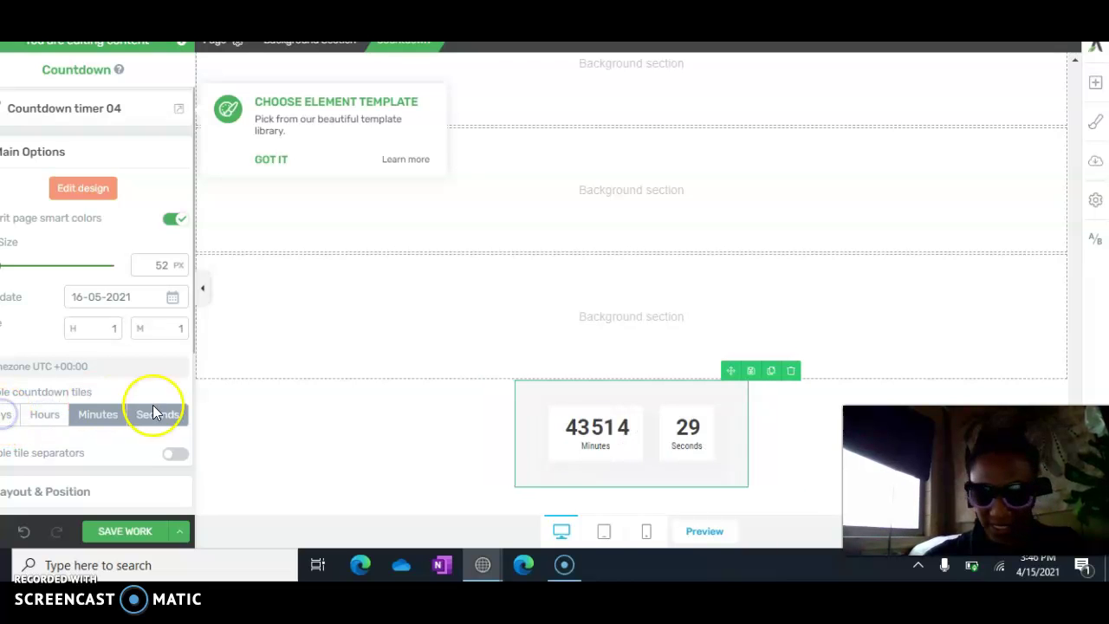
{"action": "left_click", "coordinate": [45, 419]}
{"action": "left_click", "coordinate": [17, 420]}
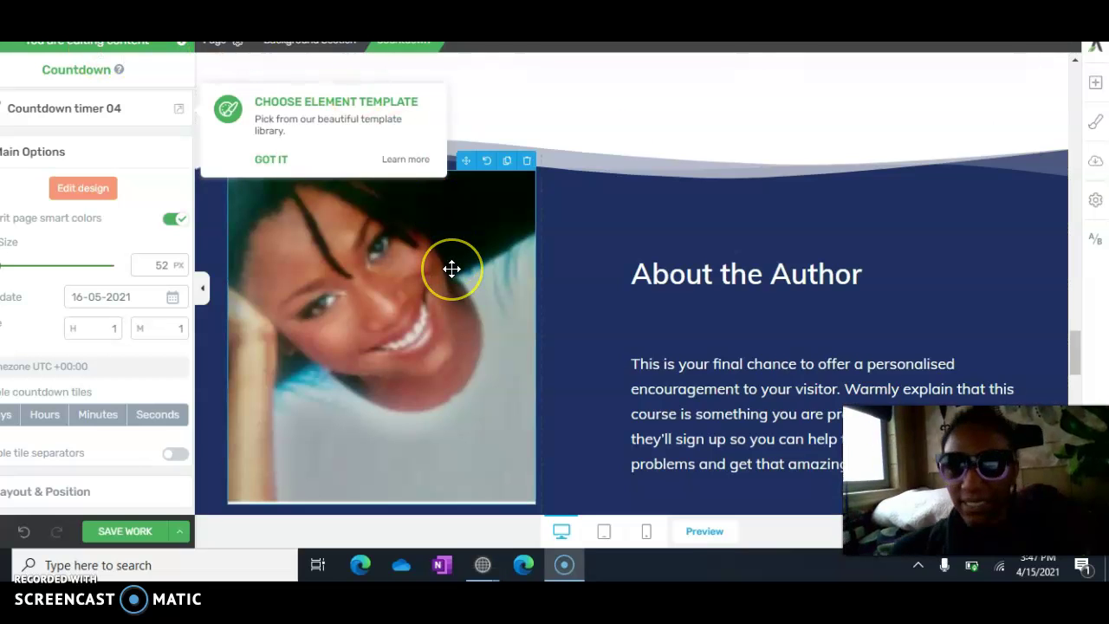
- Save the Thrive Architect page design and publish the page in the WordPress editor with Private visibility
{"action": "left_click", "coordinate": [136, 533]}
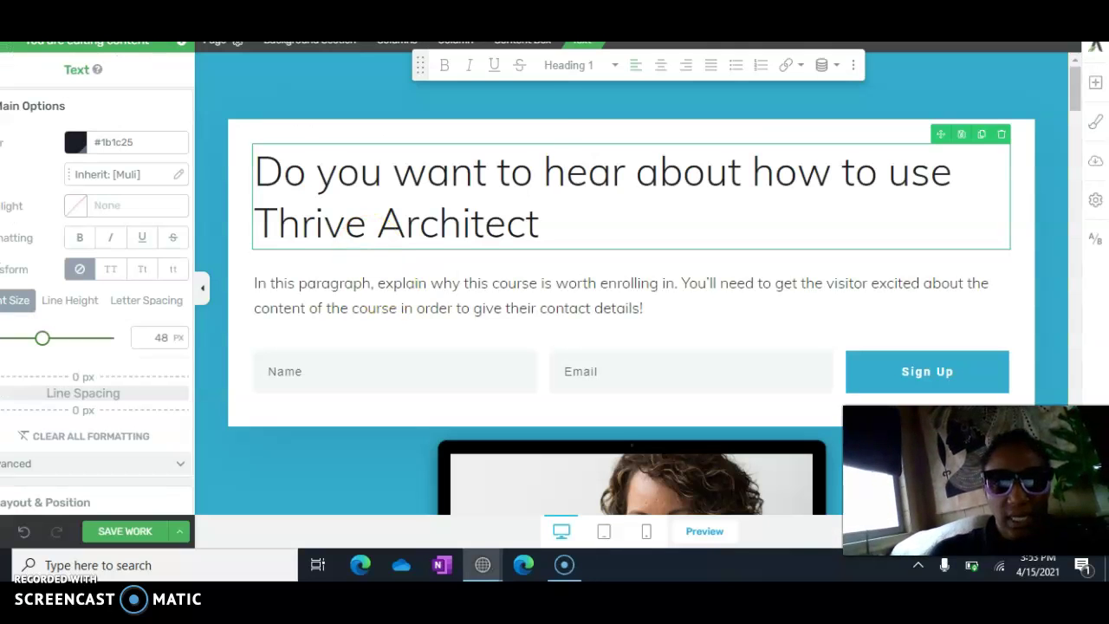
{"action": "left_click", "coordinate": [416, 17]}
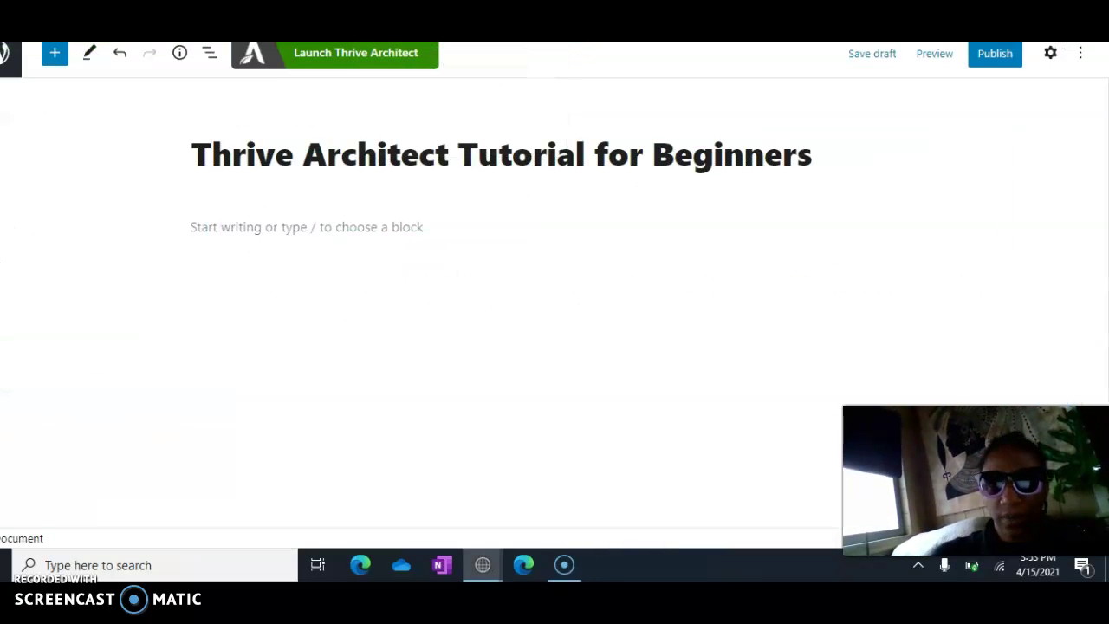
{"action": "left_click", "coordinate": [990, 58]}
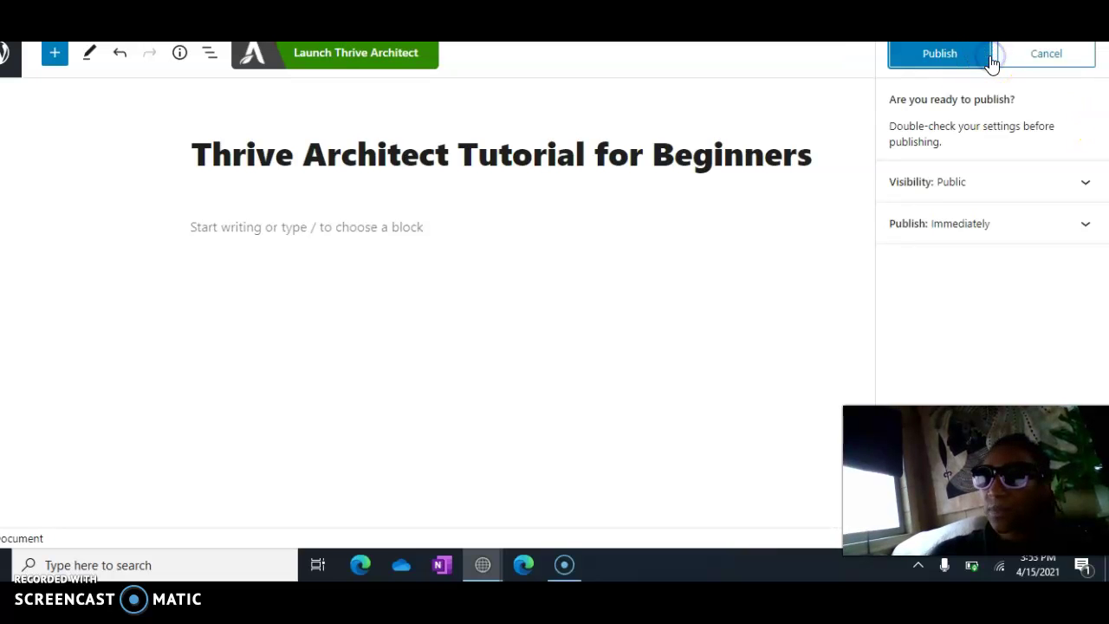
{"action": "left_click", "coordinate": [1080, 183]}
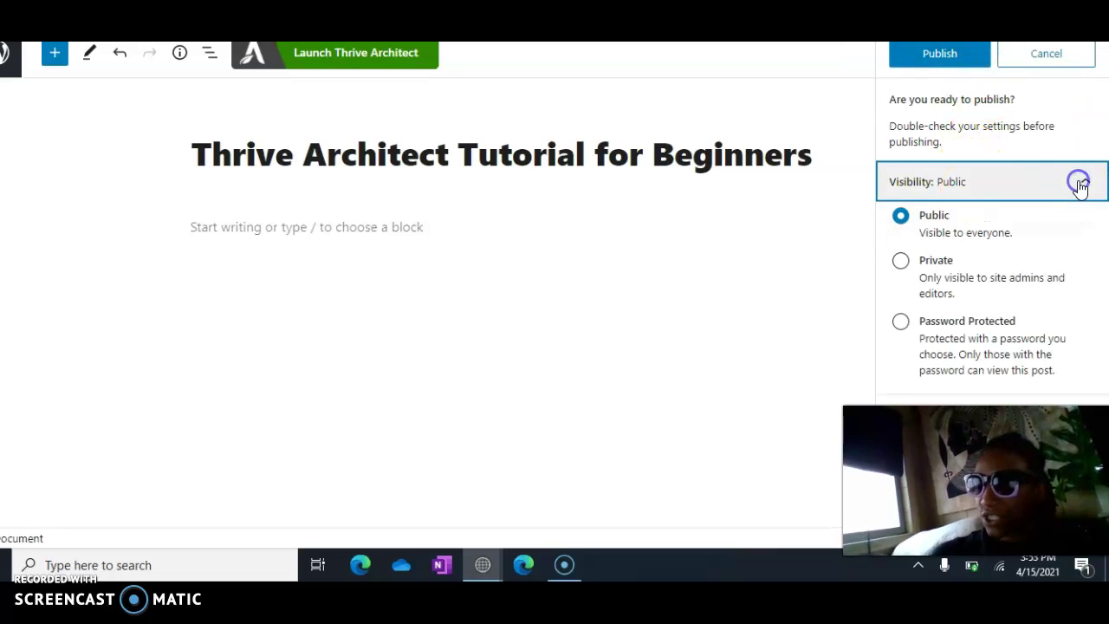
{"action": "left_click", "coordinate": [901, 264]}
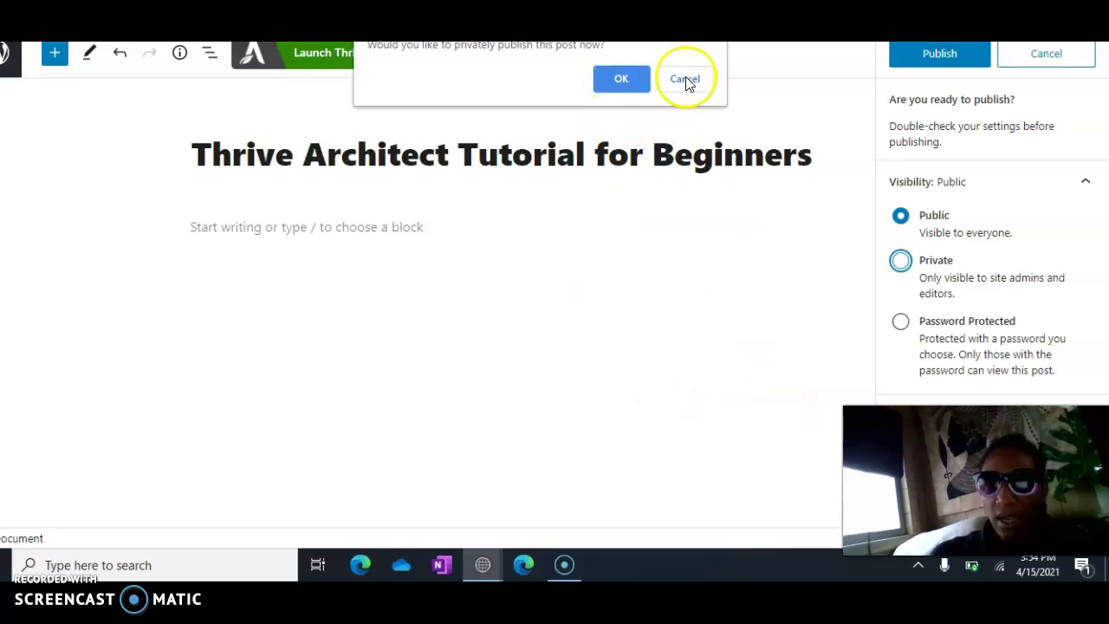
{"action": "left_click", "coordinate": [619, 83]}
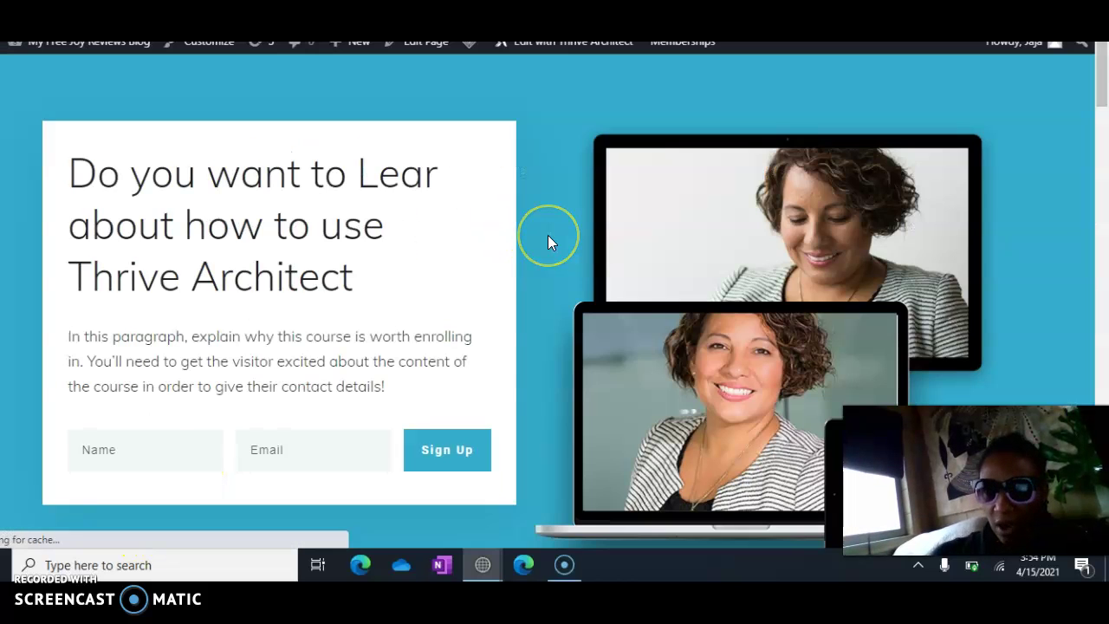
- Review the live page from the headline through the testimonials to the About the Author section and waiting list form
{"action": "scroll", "coordinate": [548, 236], "scroll_direction": "down", "scroll_amount": 6}
{"action": "scroll", "coordinate": [548, 236], "scroll_direction": "up", "scroll_amount": 6}
{"action": "scroll", "coordinate": [548, 242], "scroll_direction": "down", "scroll_amount": 10}
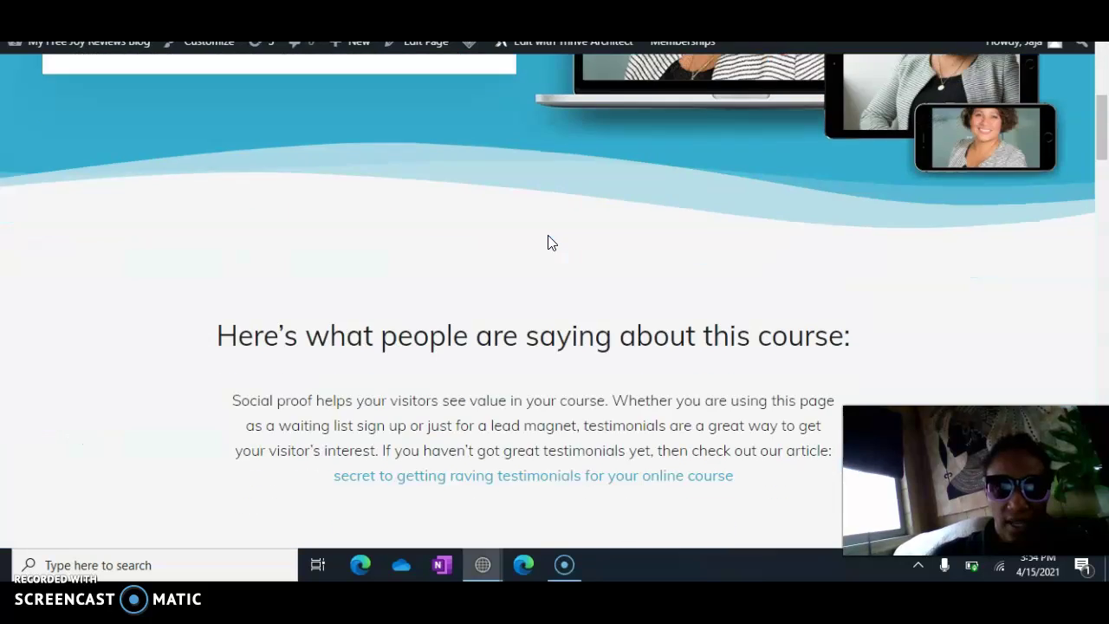
{"action": "scroll", "coordinate": [547, 242], "scroll_direction": "up", "scroll_amount": 6}
{"action": "scroll", "coordinate": [548, 243], "scroll_direction": "up", "scroll_amount": 3}
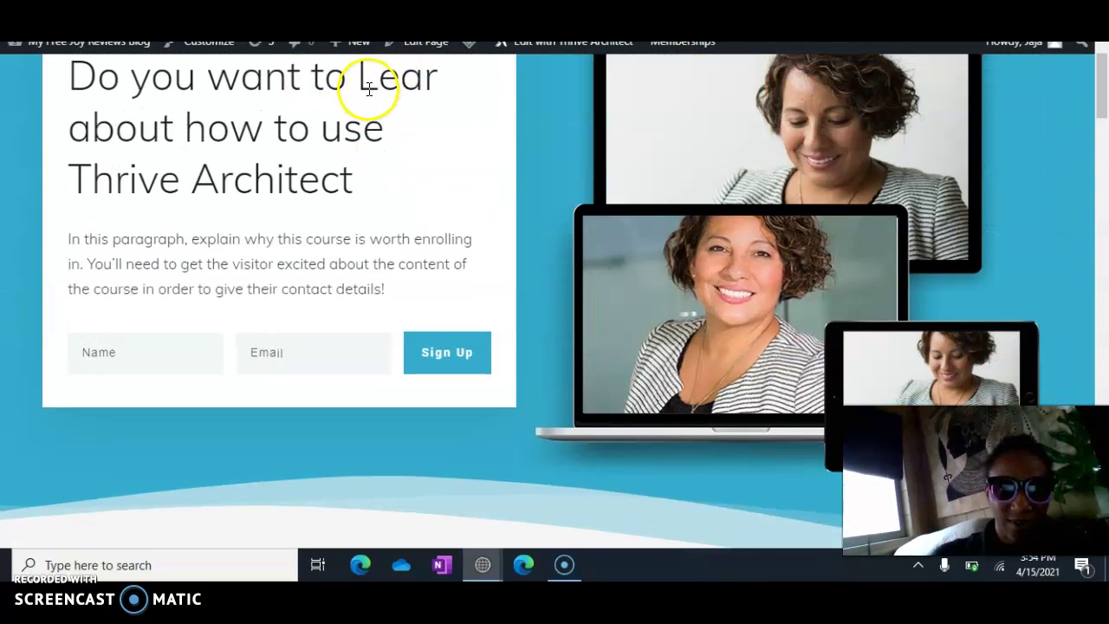
{"action": "scroll", "coordinate": [445, 148], "scroll_direction": "down", "scroll_amount": 10}
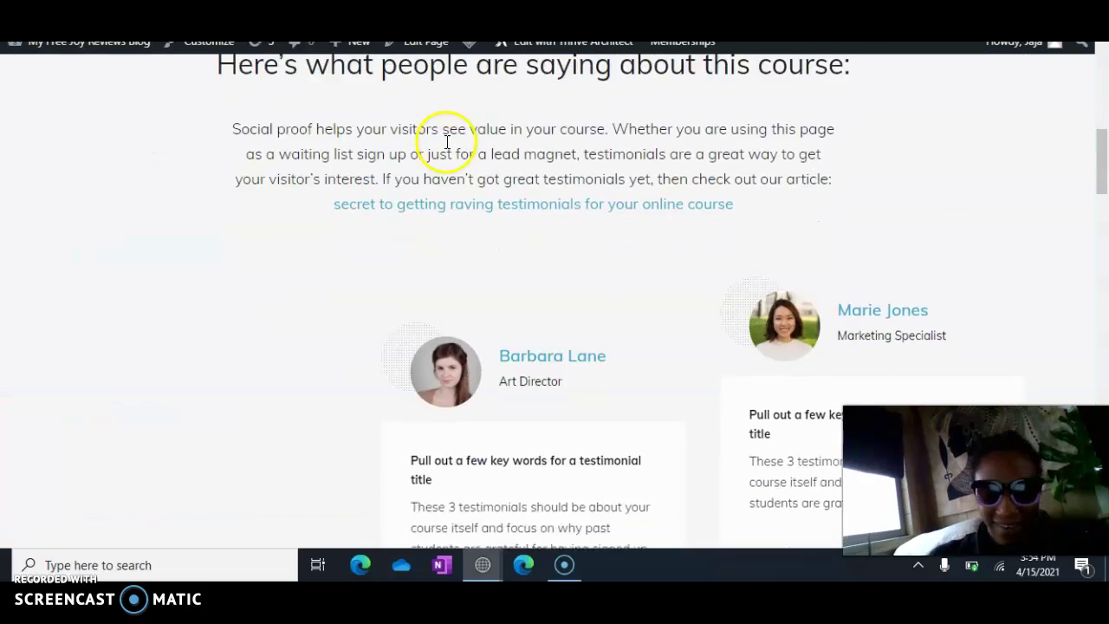
{"action": "scroll", "coordinate": [447, 149], "scroll_direction": "down", "scroll_amount": 10}
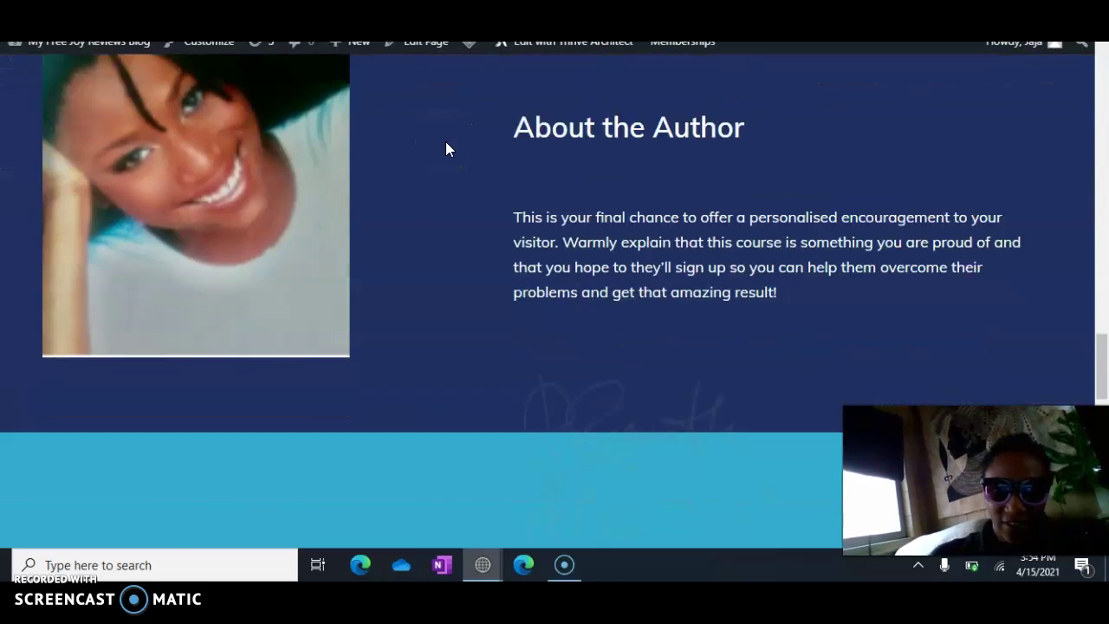
{"action": "scroll", "coordinate": [447, 149], "scroll_direction": "down", "scroll_amount": 2}
{"action": "scroll", "coordinate": [447, 149], "scroll_direction": "up", "scroll_amount": 8}
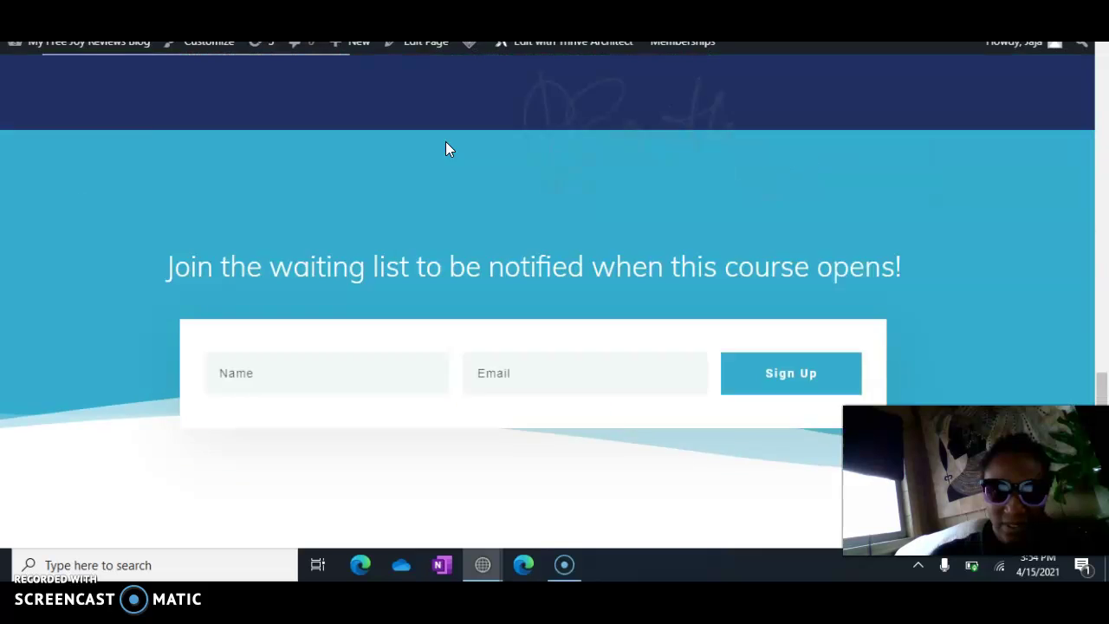
{"action": "scroll", "coordinate": [447, 149], "scroll_direction": "down", "scroll_amount": 2}
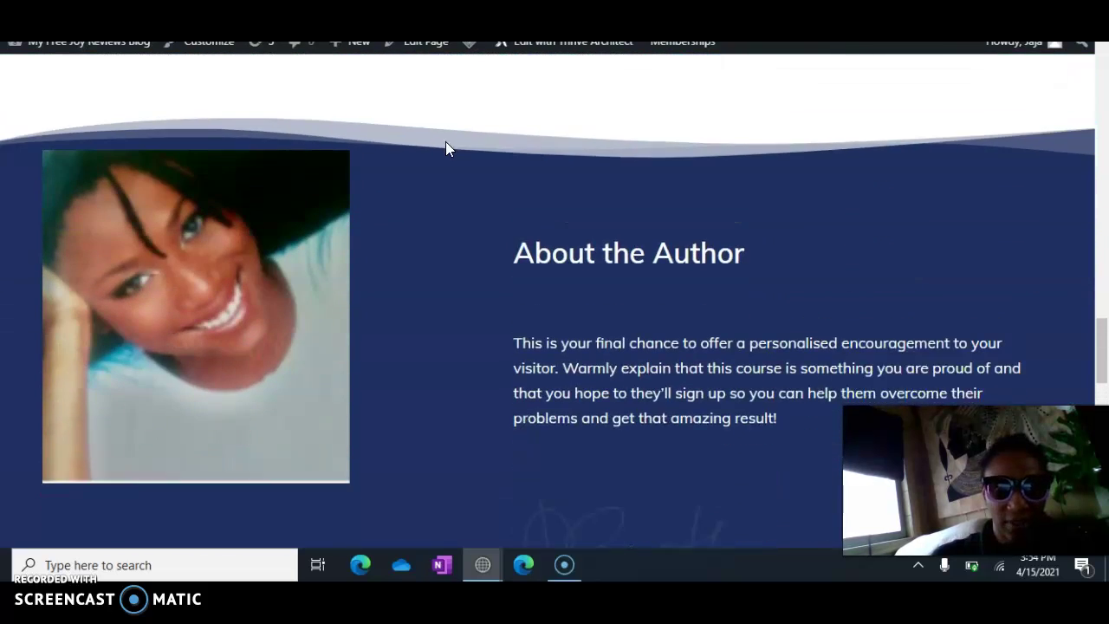
{"action": "scroll", "coordinate": [447, 149], "scroll_direction": "up", "scroll_amount": 1}
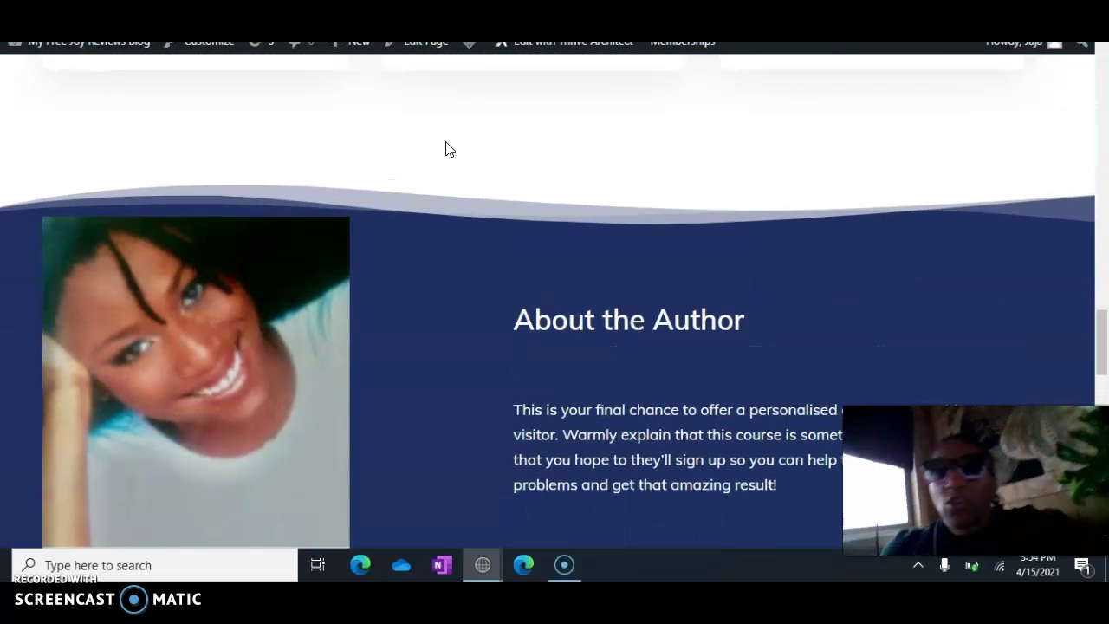